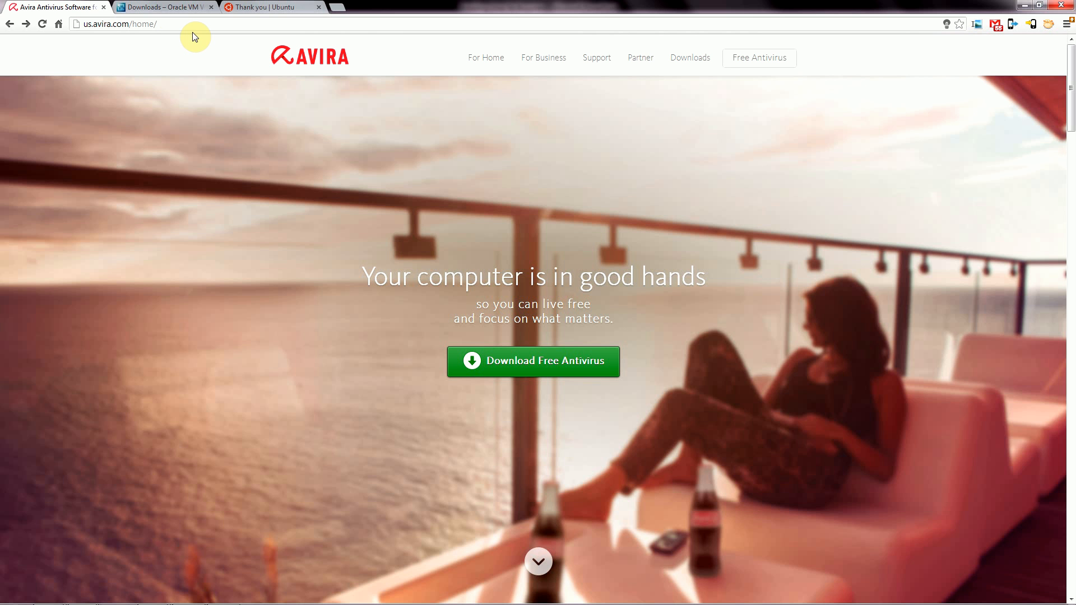
# Start the Avira Free Antivirus download, cancel it, and close the downloads bar.
pyautogui.click(175, 24)
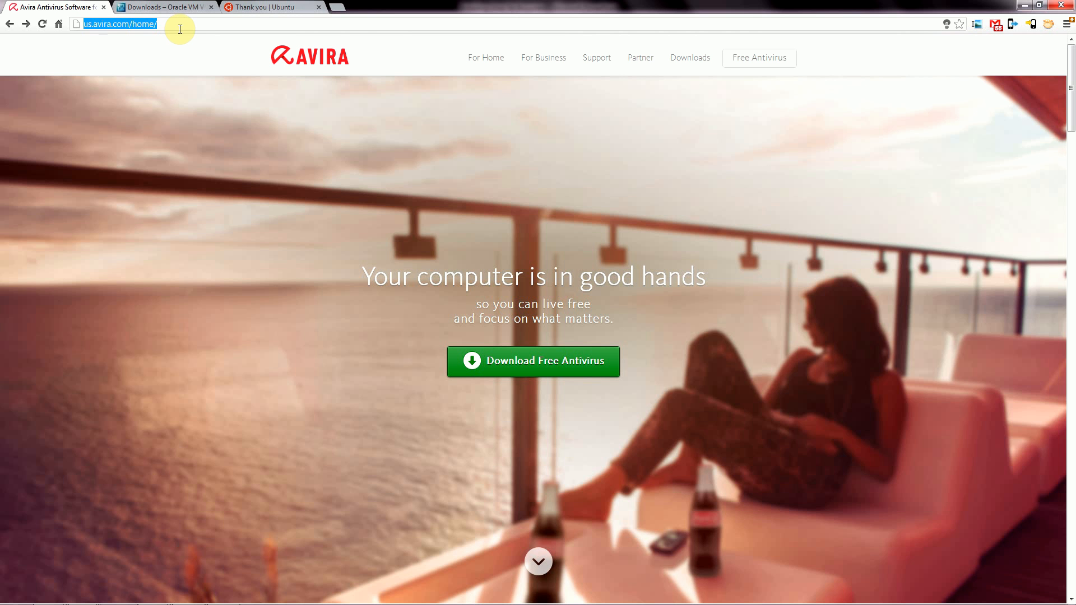
pyautogui.click(549, 366)
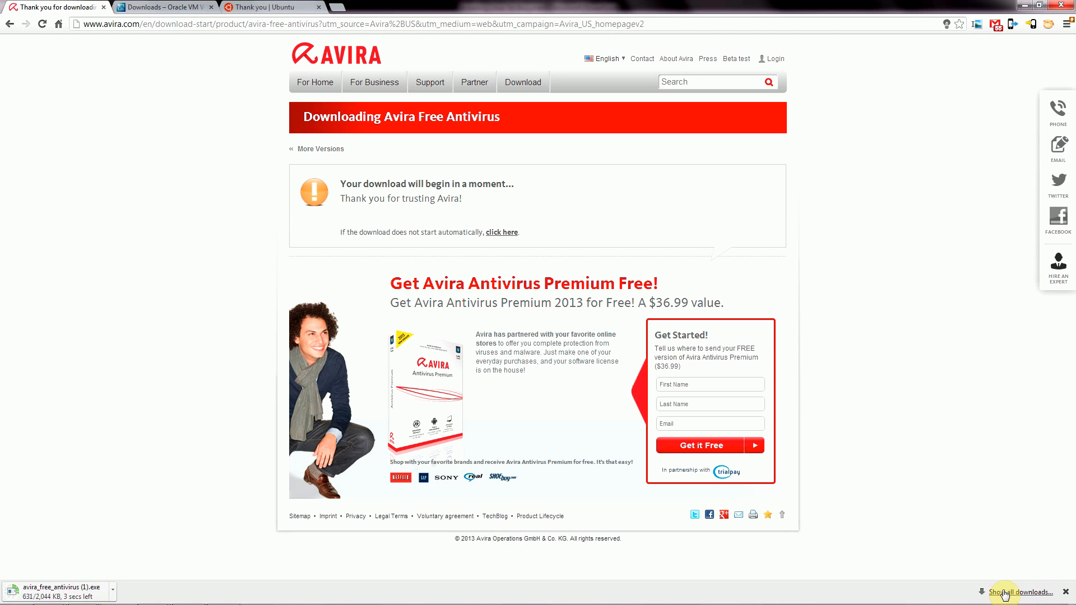
pyautogui.click(115, 589)
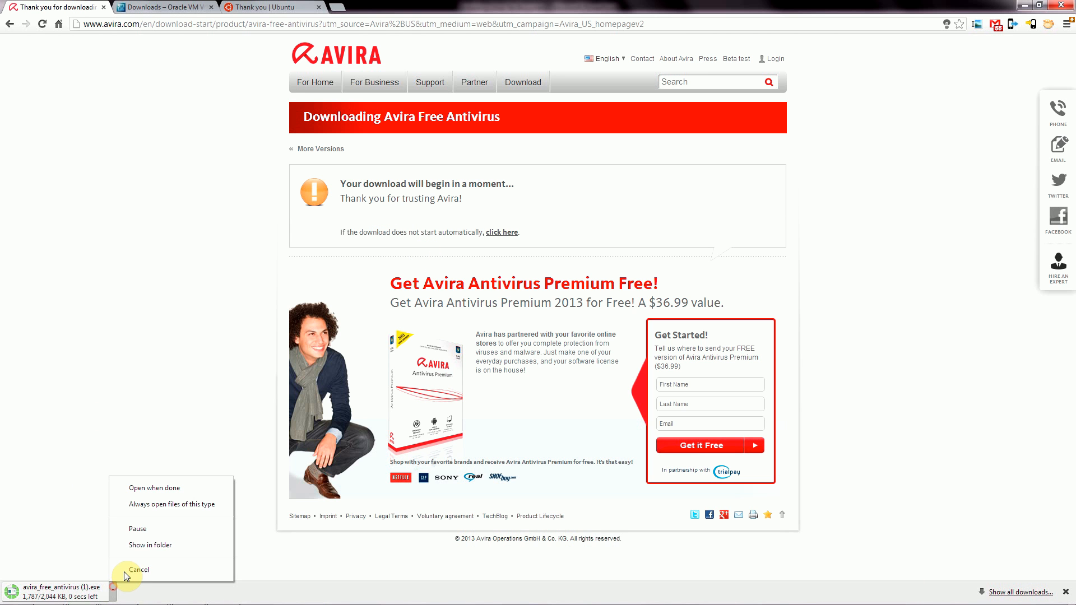
pyautogui.click(157, 569)
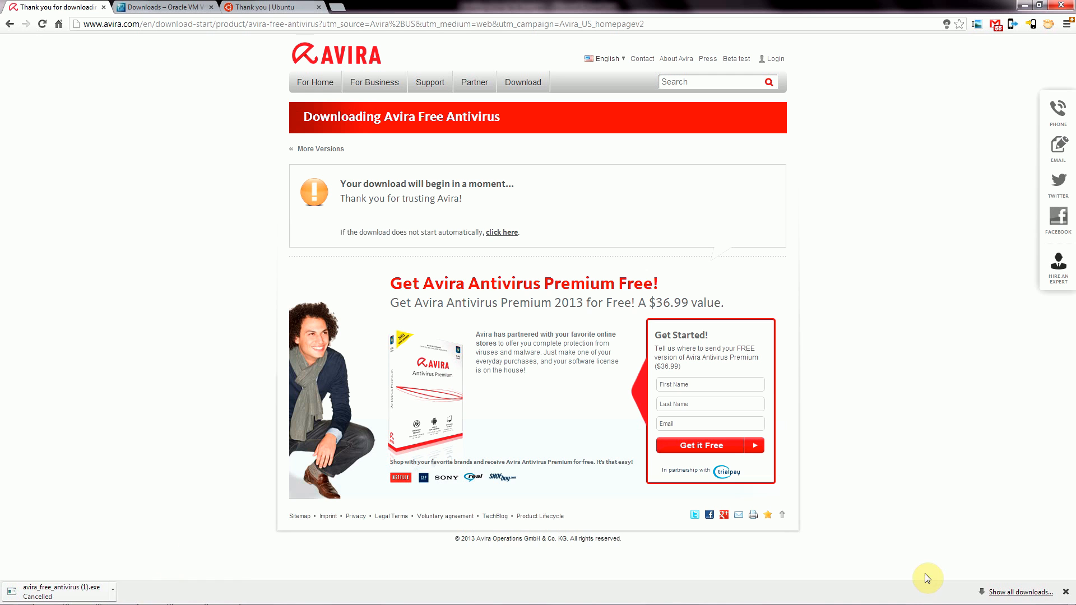
pyautogui.click(1066, 593)
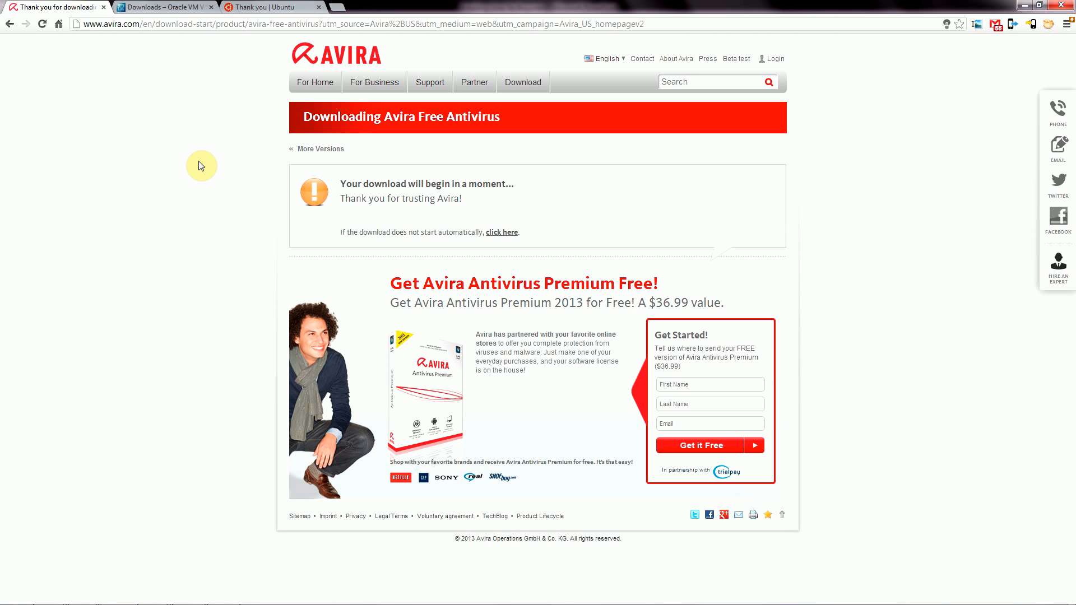
# Close the Avira tab and go to the Download VirtualBox page.
pyautogui.click(104, 7)
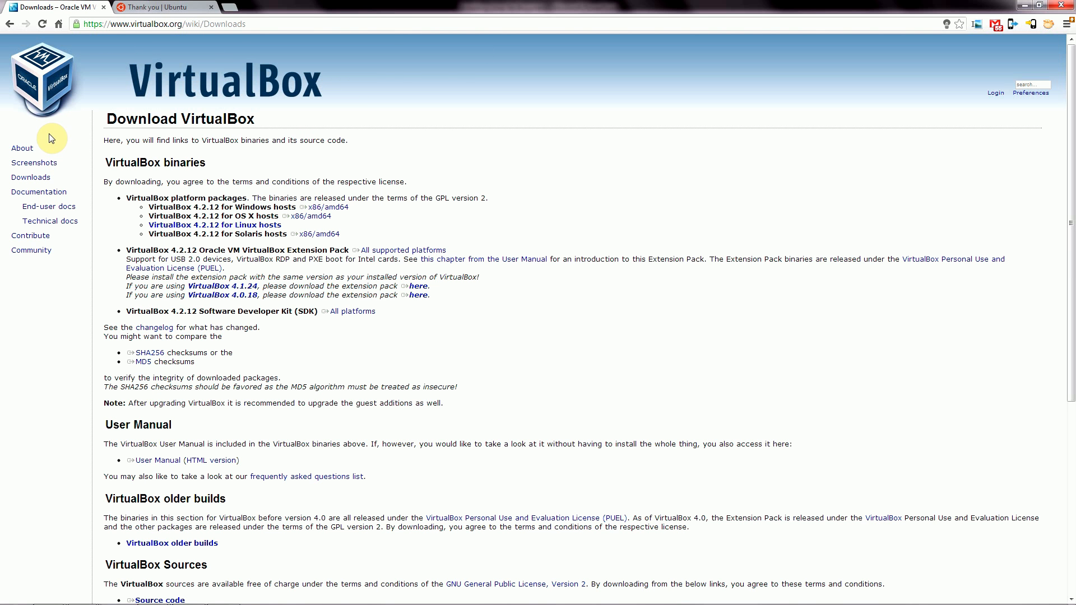
pyautogui.click(257, 24)
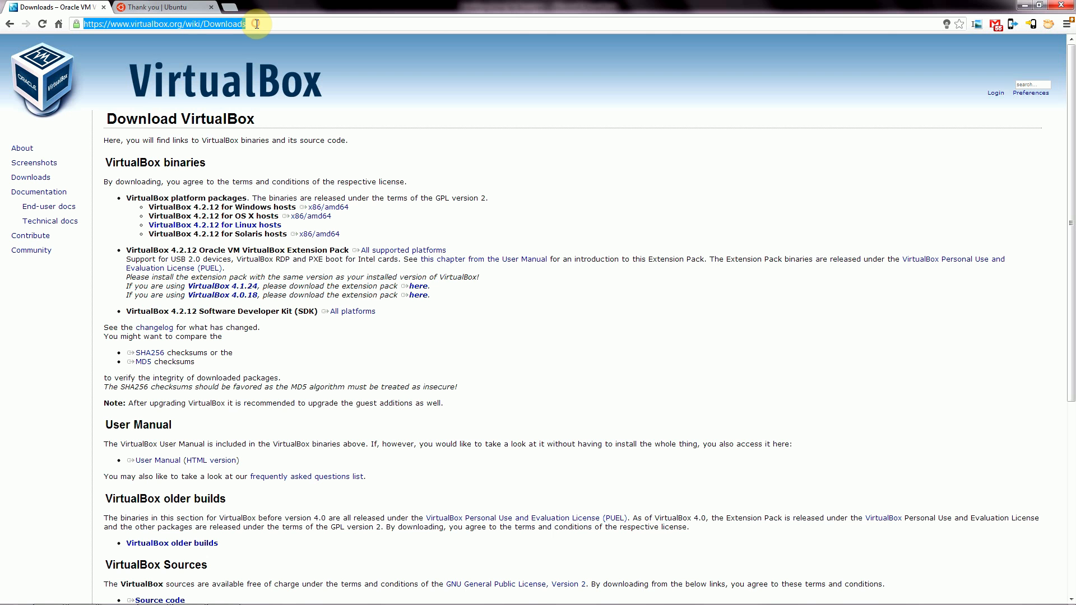
pyautogui.hotkey('alt', 'Left')
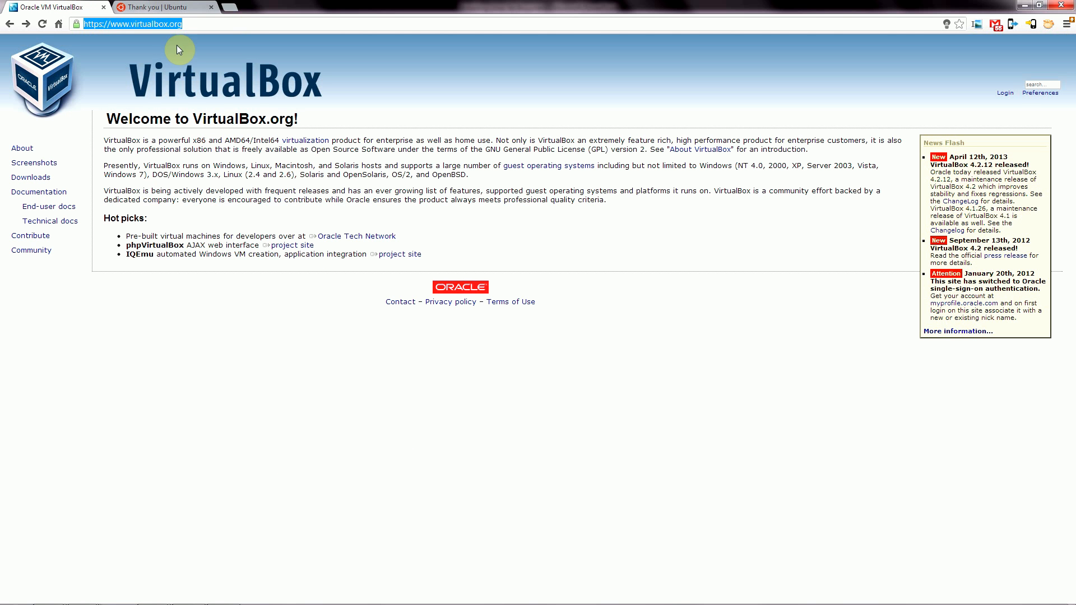
pyautogui.click(247, 23)
pyautogui.click(247, 24)
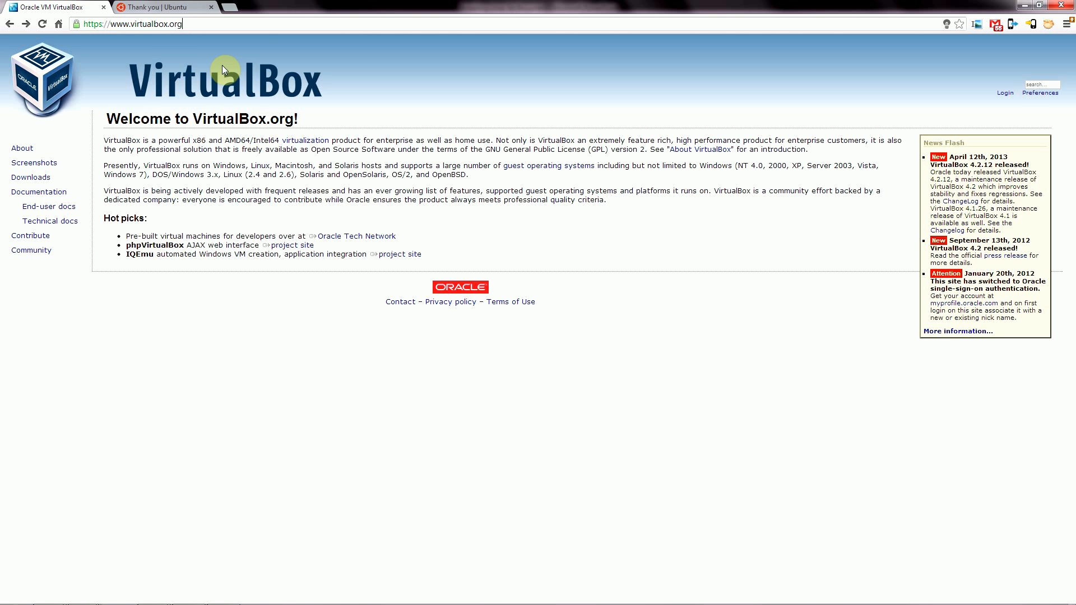
pyautogui.click(47, 183)
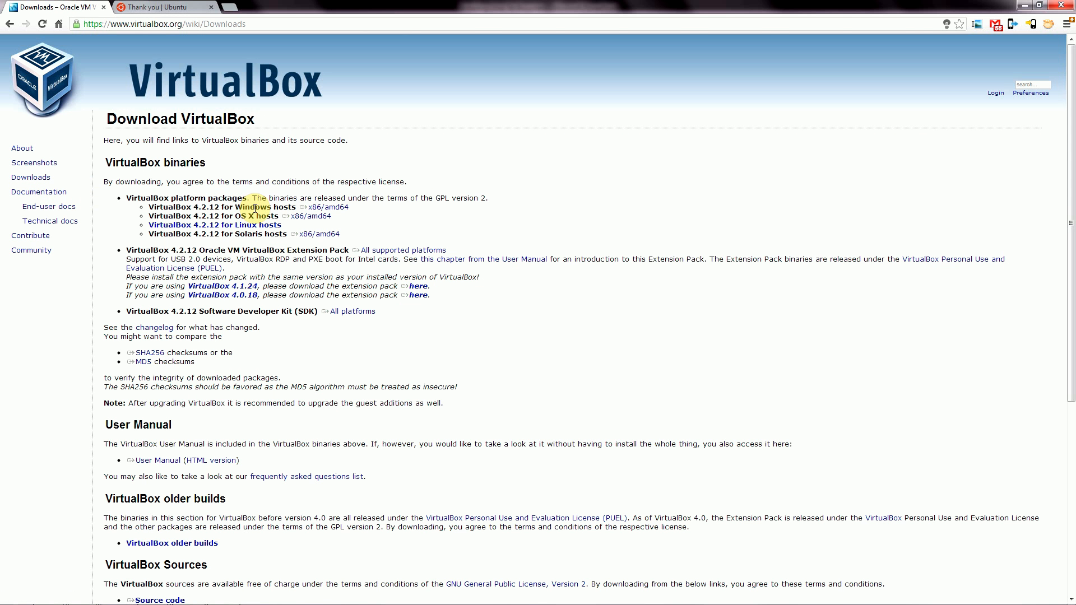
# Start and cancel the VirtualBox 4.2.12 Windows-host download, then switch to the Ubuntu tab.
pyautogui.click(337, 209)
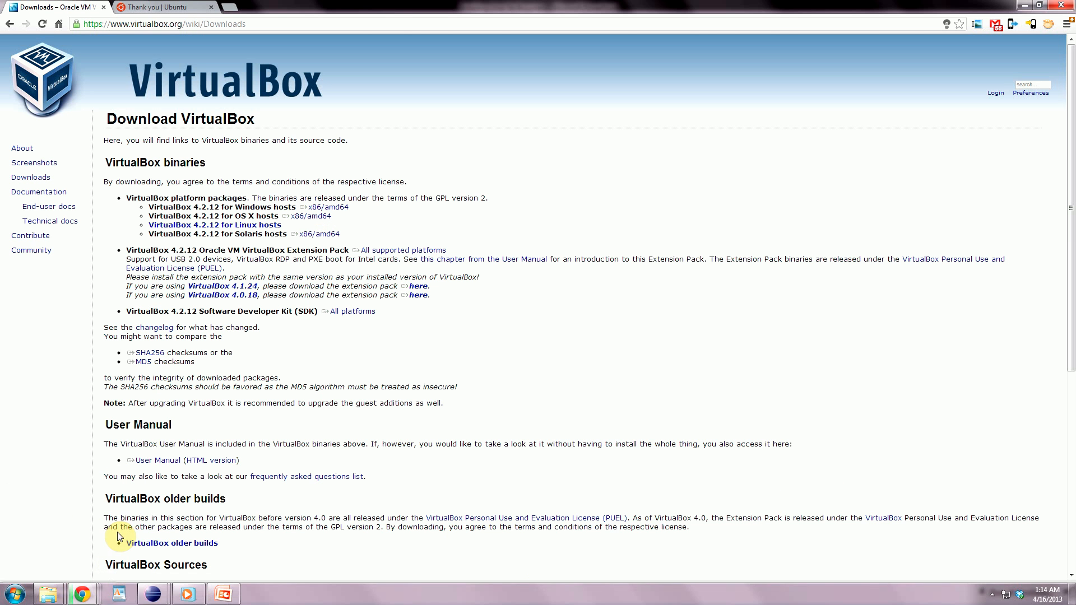
pyautogui.click(111, 592)
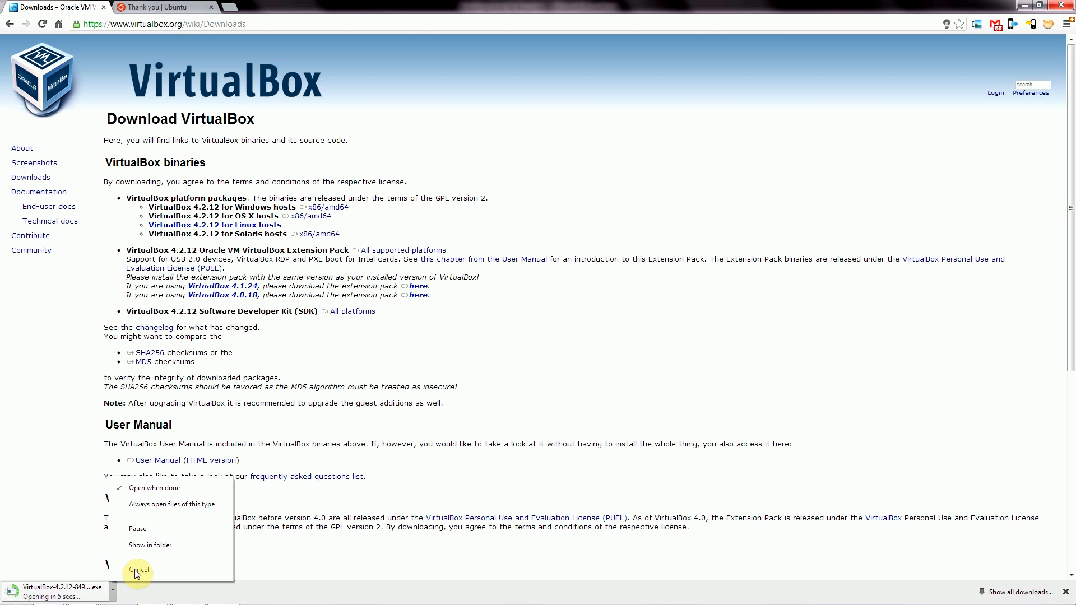
pyautogui.click(137, 570)
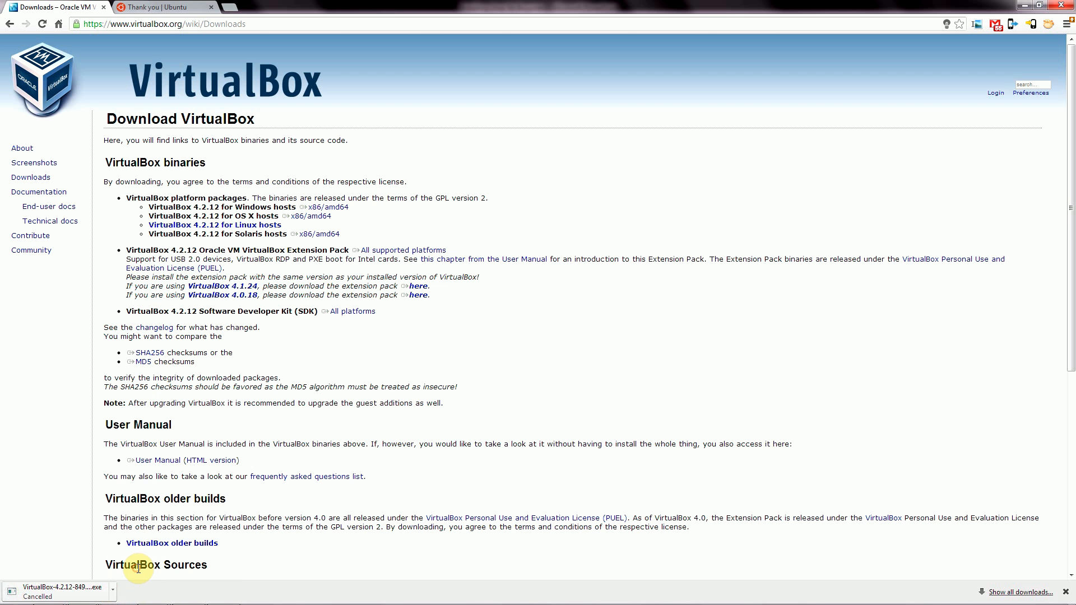
pyautogui.click(1066, 592)
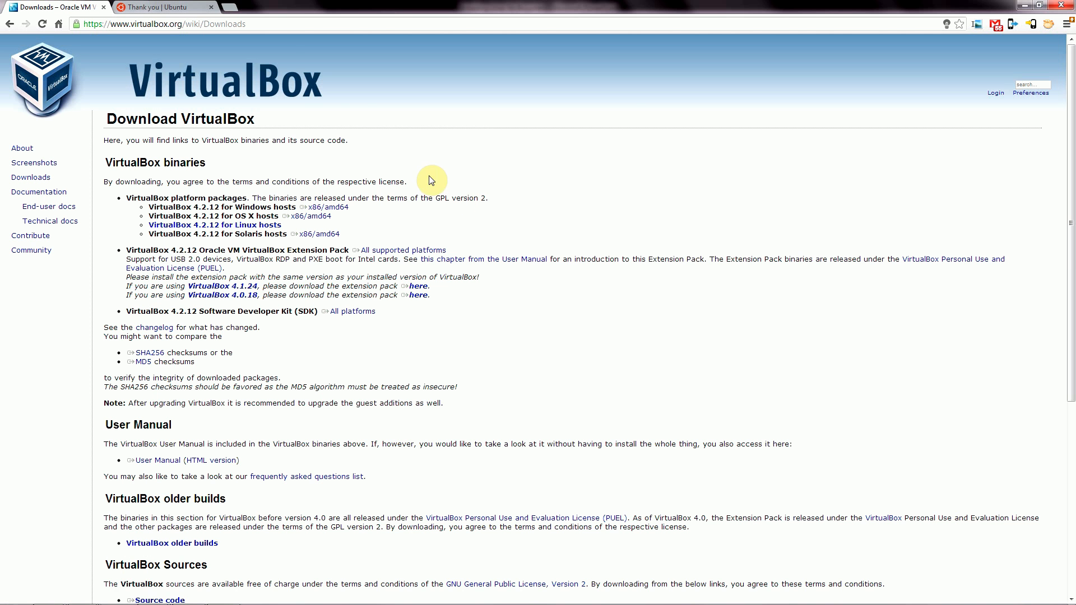
pyautogui.click(178, 8)
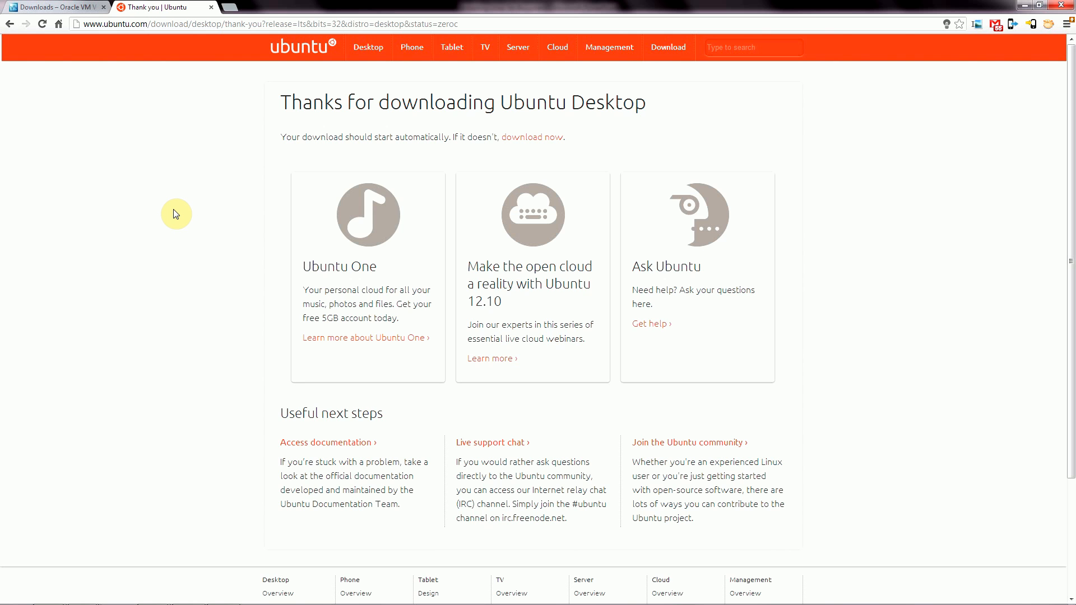
# Return to the Ubuntu desktop download page and choose Get Ubuntu 12.04 LTS.
pyautogui.hotkey('alt', 'Left')
pyautogui.hotkey('alt', 'Left')
pyautogui.hotkey('alt', 'Left')
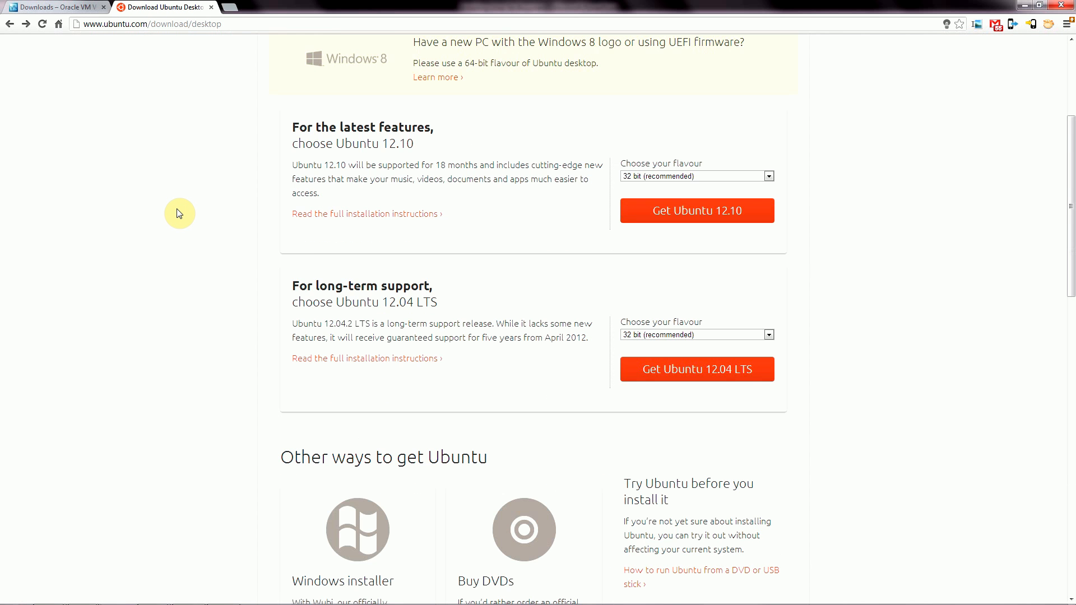
pyautogui.scroll(4, 179, 213)
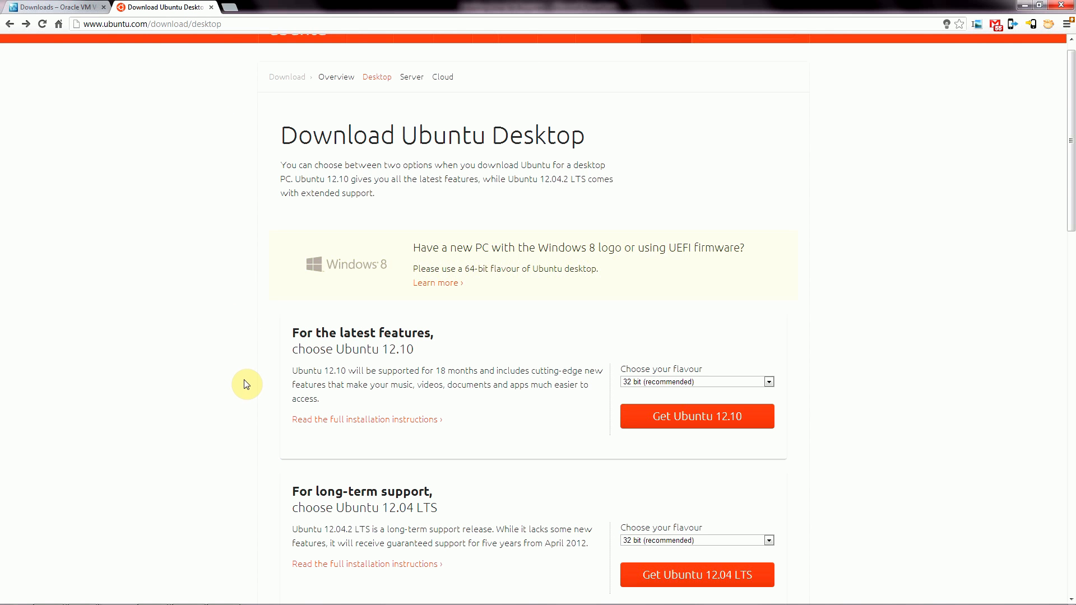
pyautogui.scroll(-2, 249, 393)
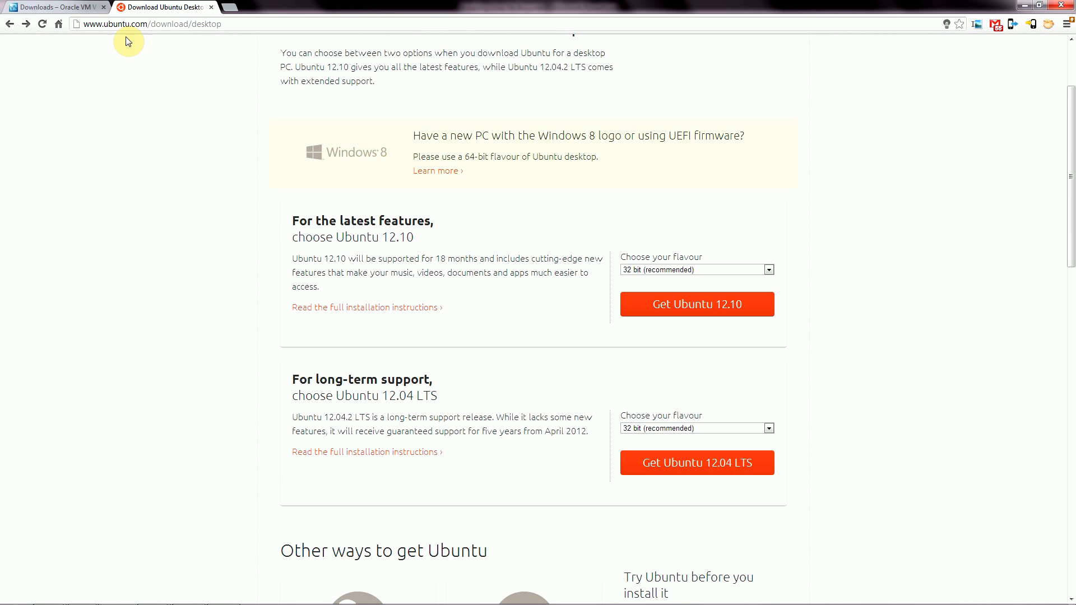
pyautogui.click(96, 22)
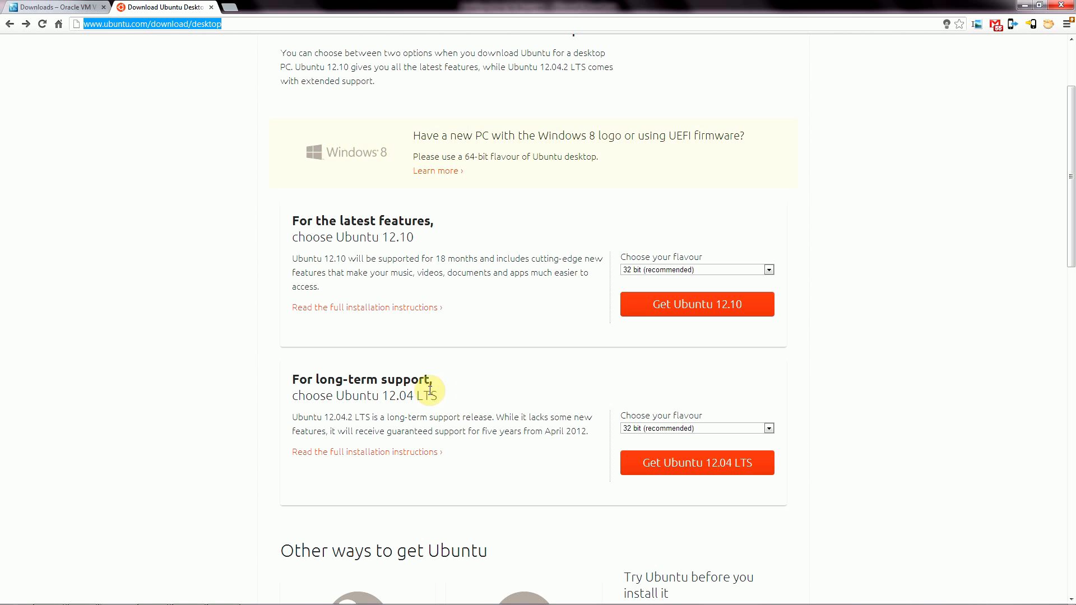
pyautogui.click(774, 414)
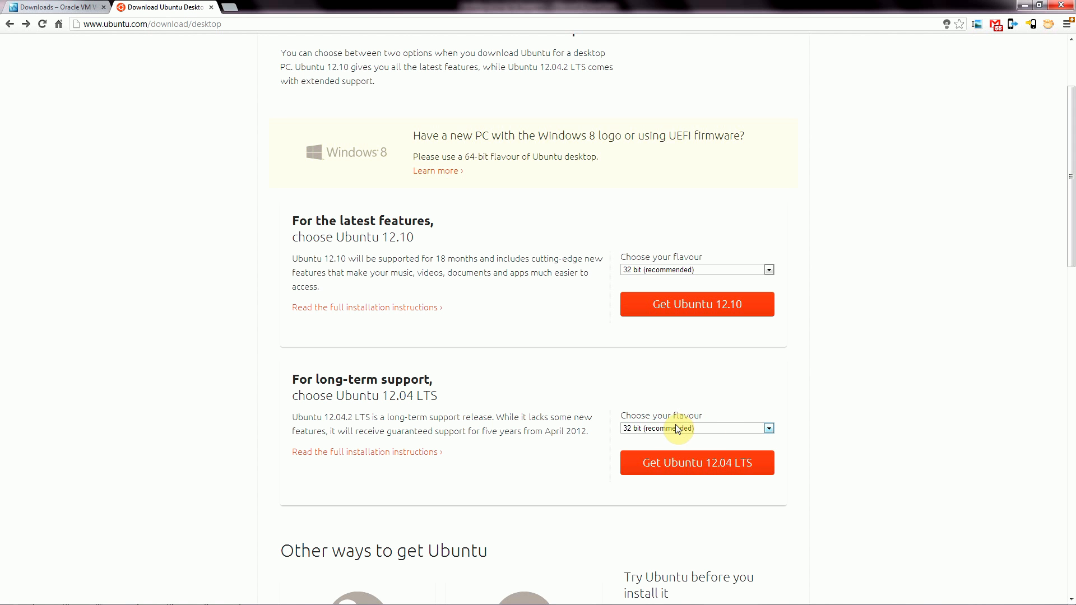
pyautogui.click(688, 473)
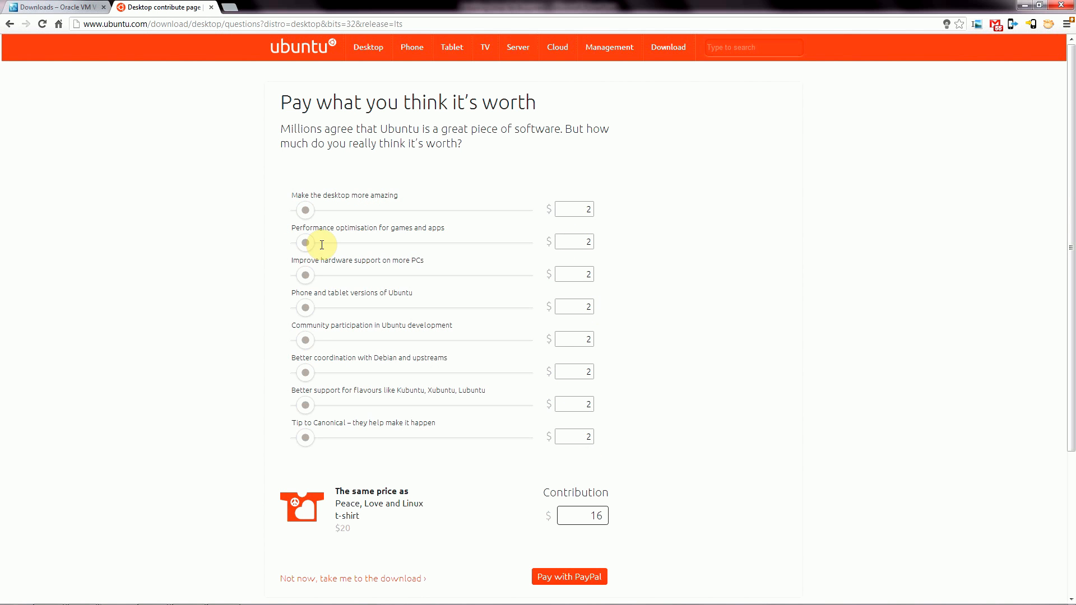
# Drag the contribution amounts down to $0 and close the Ubuntu tab.
pyautogui.moveTo(305, 211); pyautogui.dragTo(298, 447)
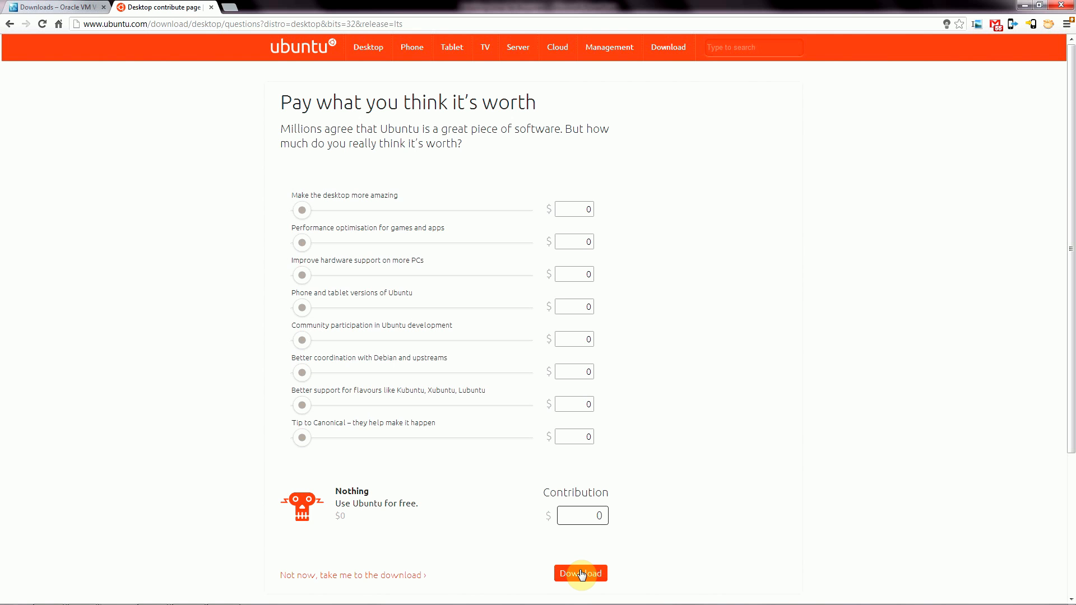
pyautogui.scroll(-3, 816, 498)
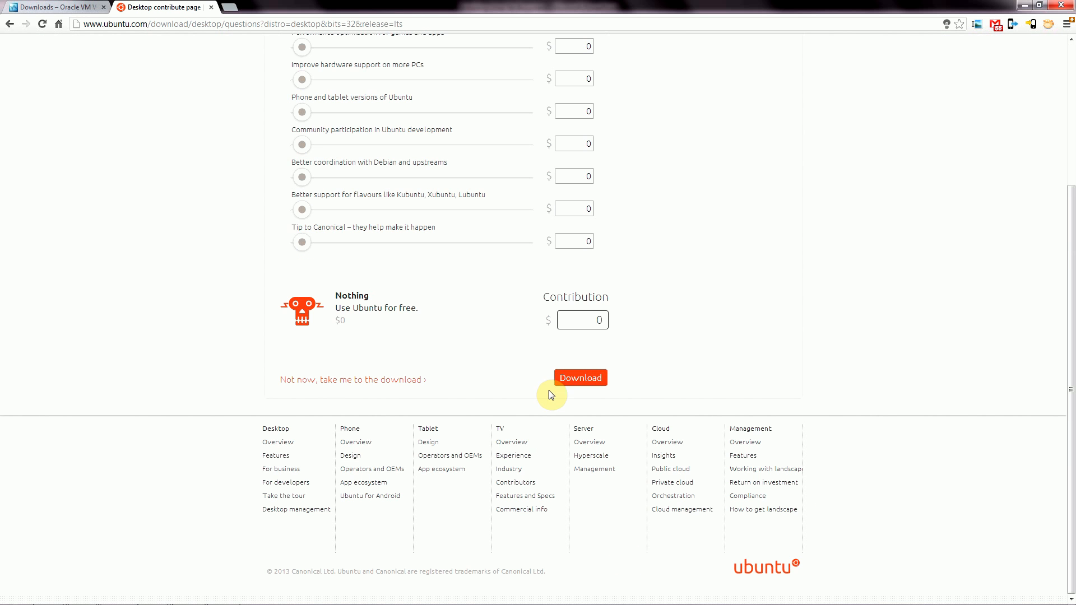
pyautogui.scroll(3, 444, 239)
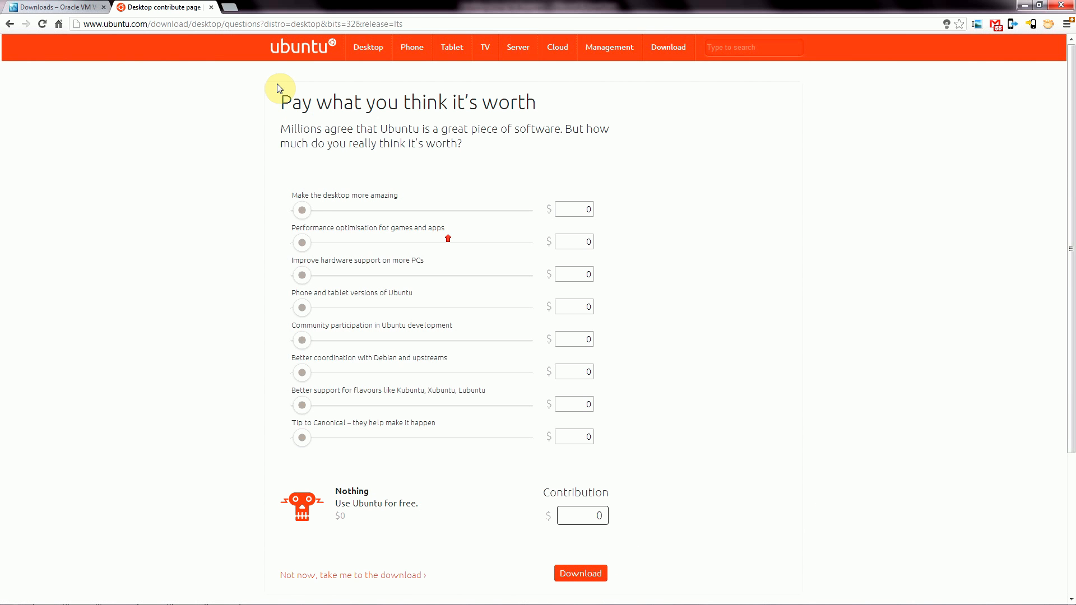
pyautogui.click(211, 8)
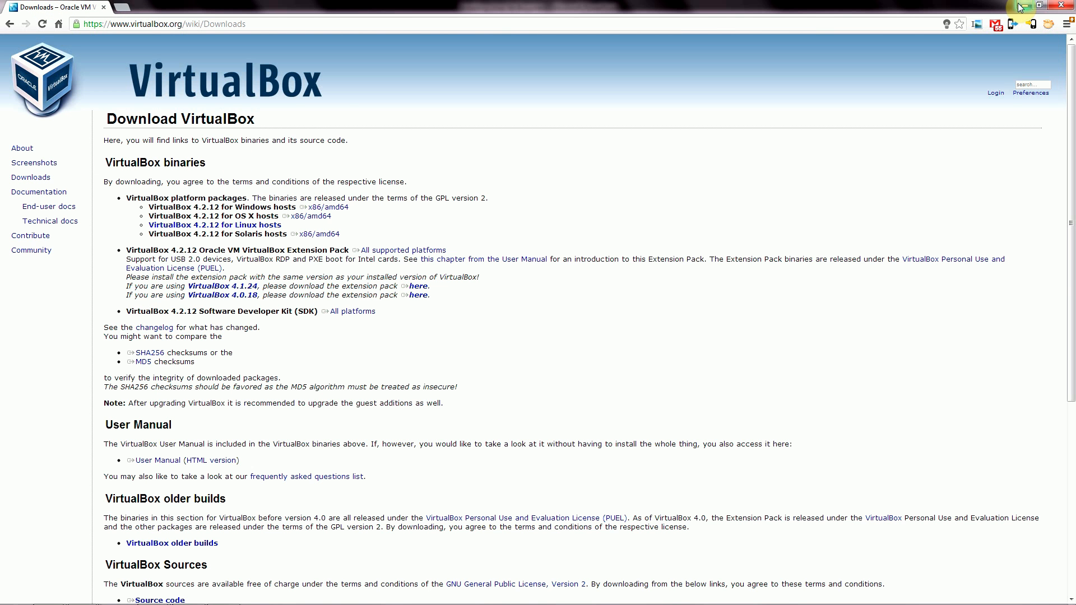
pyautogui.scroll(-3, 319, 324)
pyautogui.scroll(3, 47, 202)
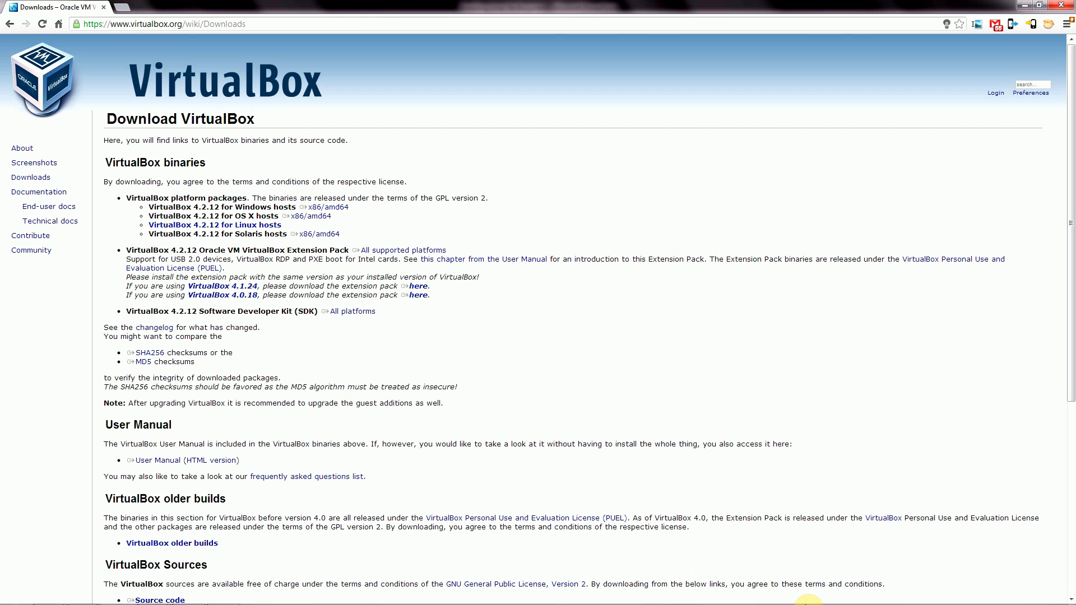
pyautogui.moveTo(910, 600)
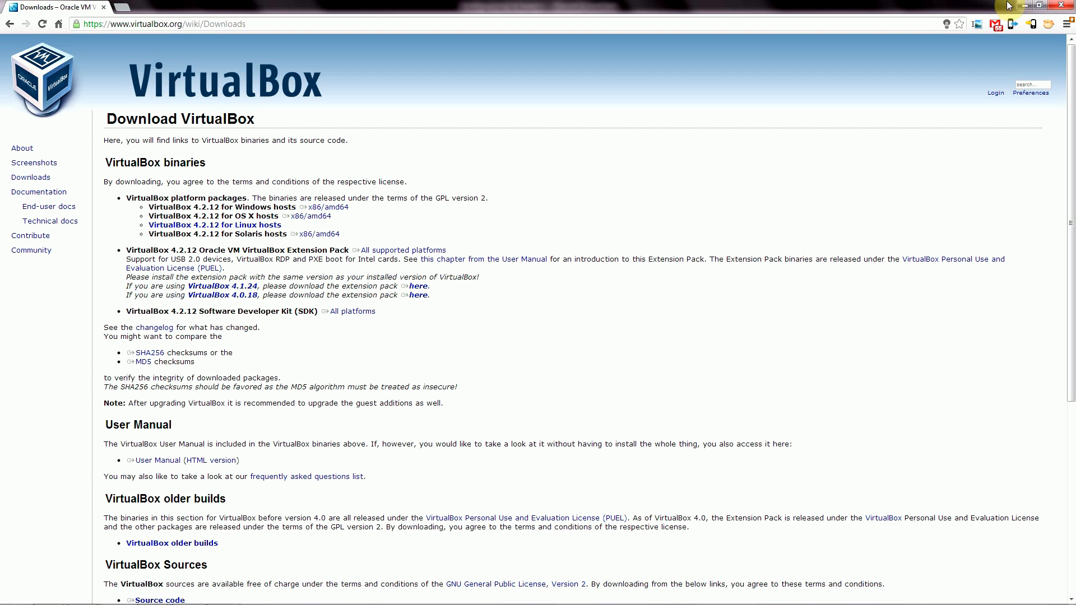
pyautogui.moveTo(317, 603)
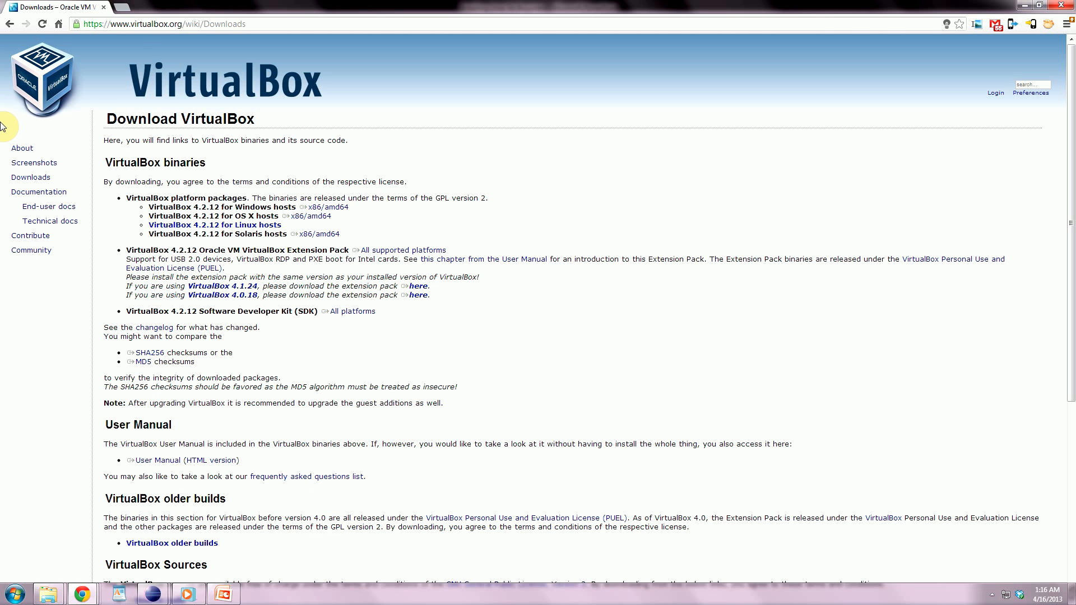
pyautogui.moveTo(17, 28)
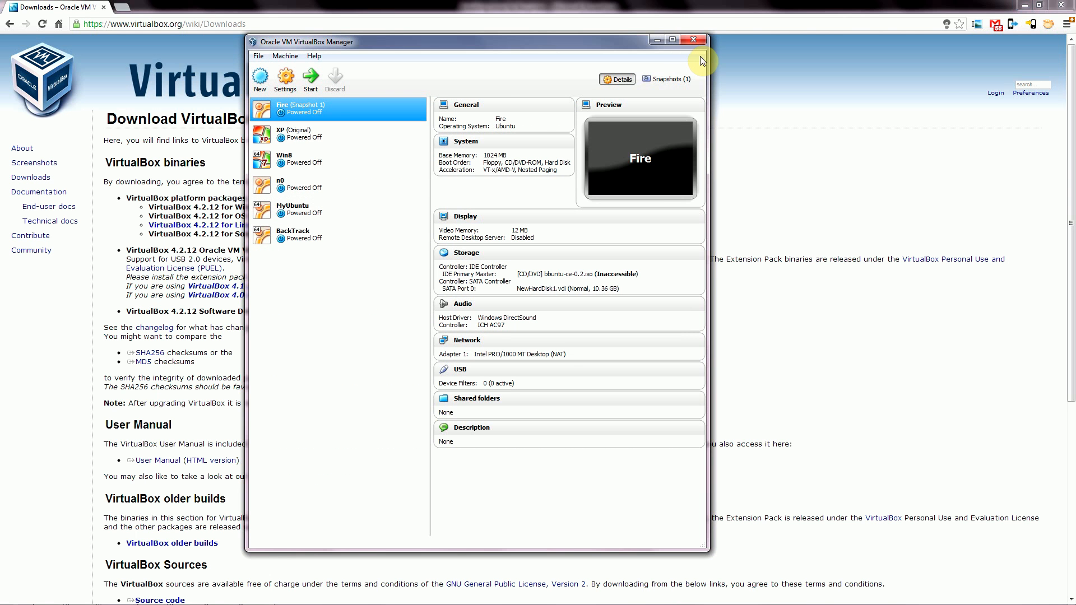
# Maximize VirtualBox Manager and view the BackTrack, MyUbuntu, n0, Fire, XP and Win8 machine details.
pyautogui.click(672, 41)
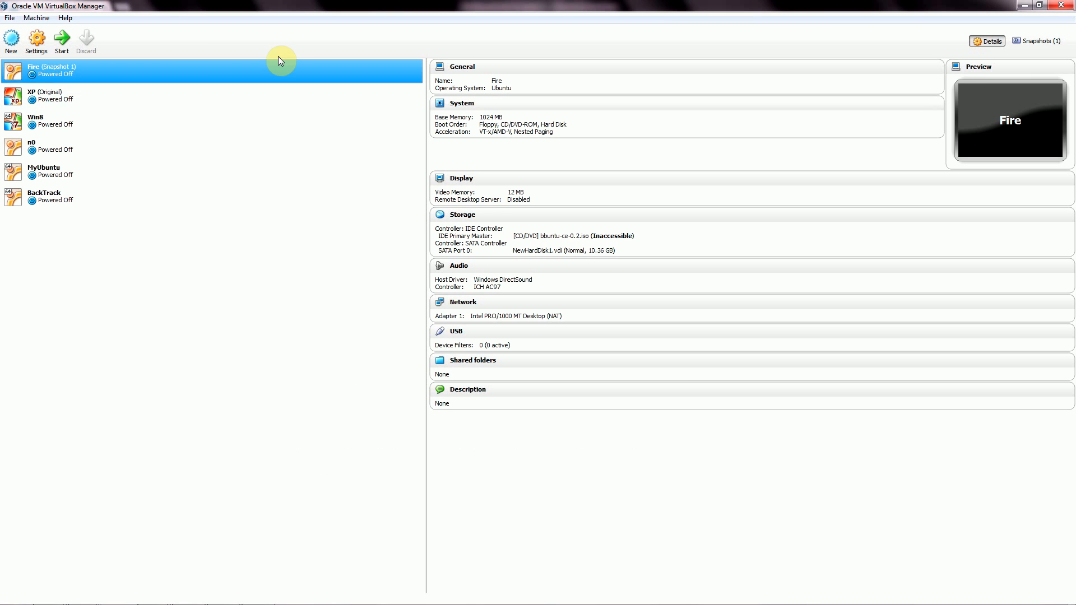
pyautogui.click(48, 197)
pyautogui.click(46, 178)
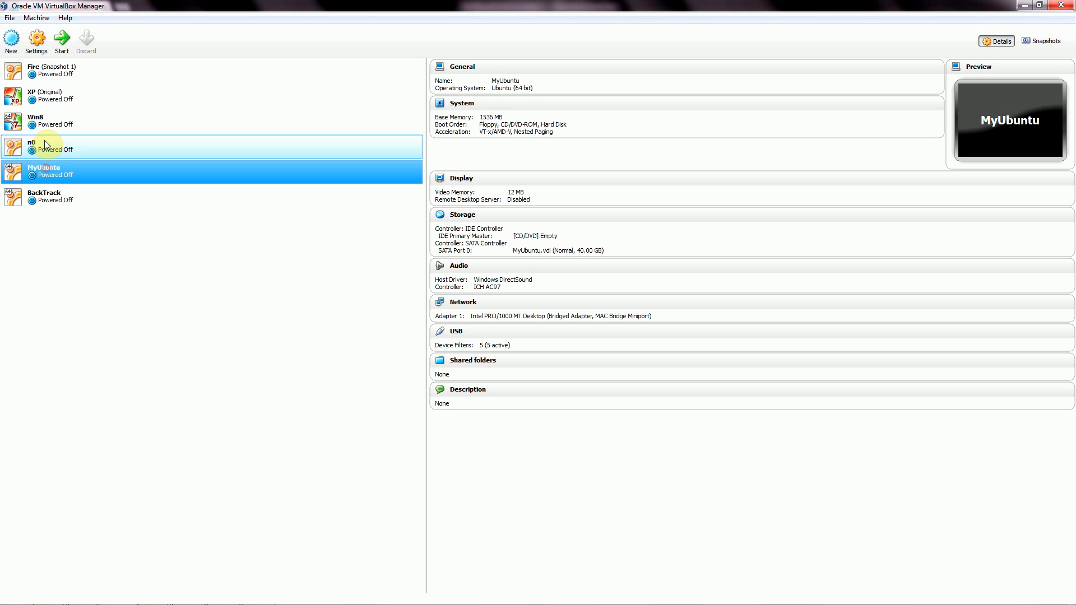
pyautogui.click(45, 148)
pyautogui.click(52, 71)
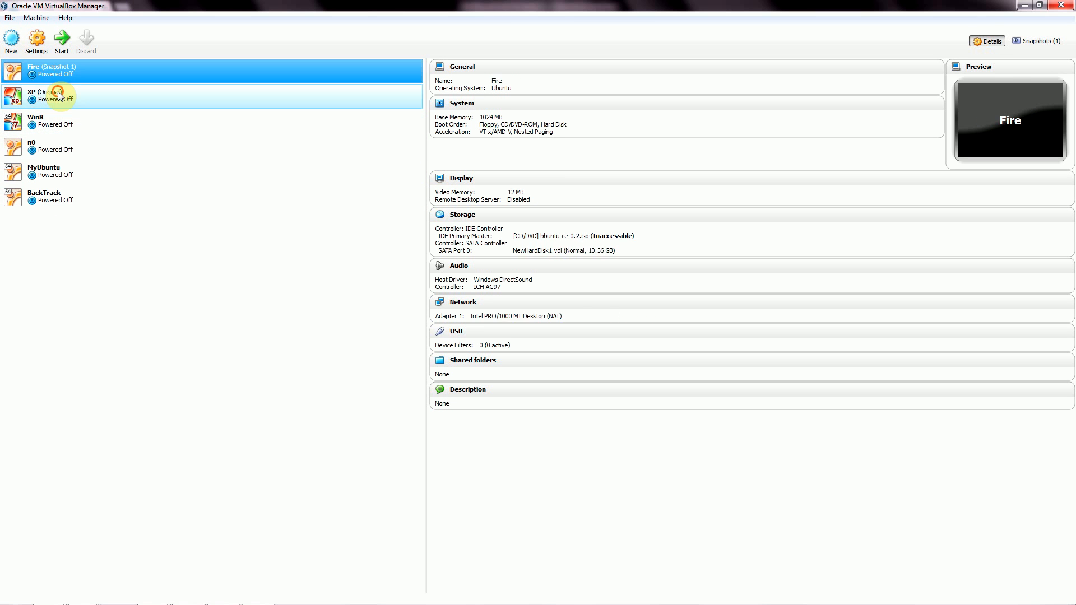
pyautogui.click(56, 96)
pyautogui.click(56, 119)
# Check the remaining machines, then launch the Create Virtual Machine wizard.
pyautogui.click(57, 249)
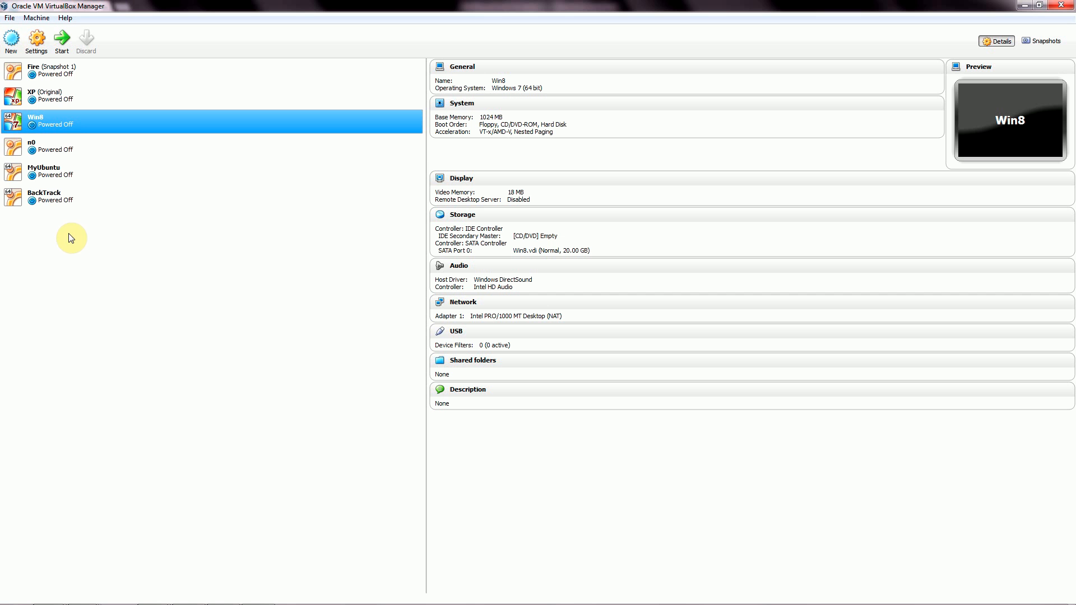
pyautogui.click(75, 229)
pyautogui.click(46, 204)
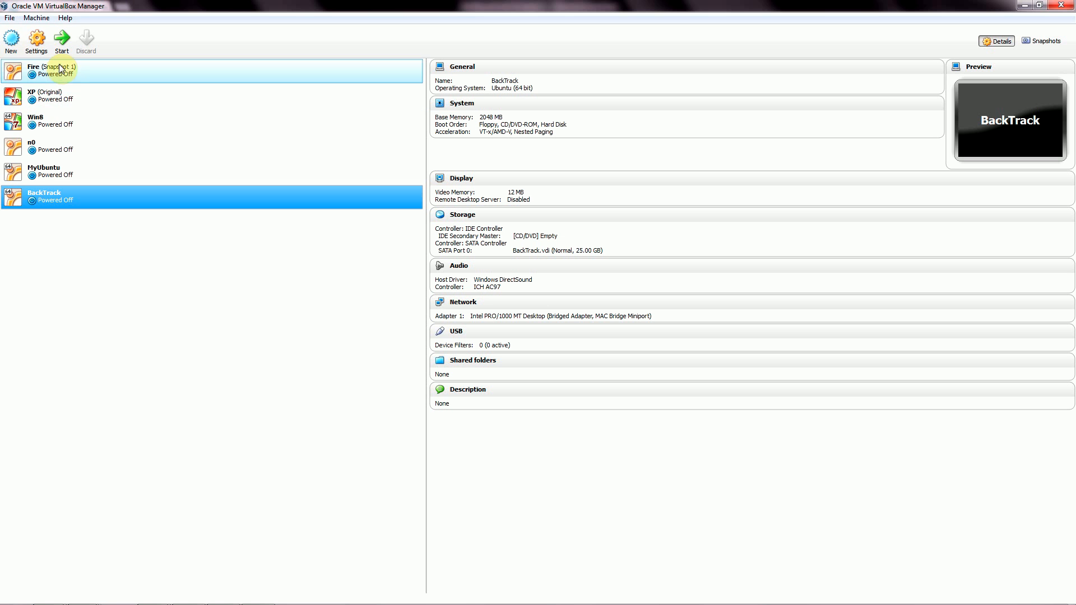
pyautogui.click(12, 40)
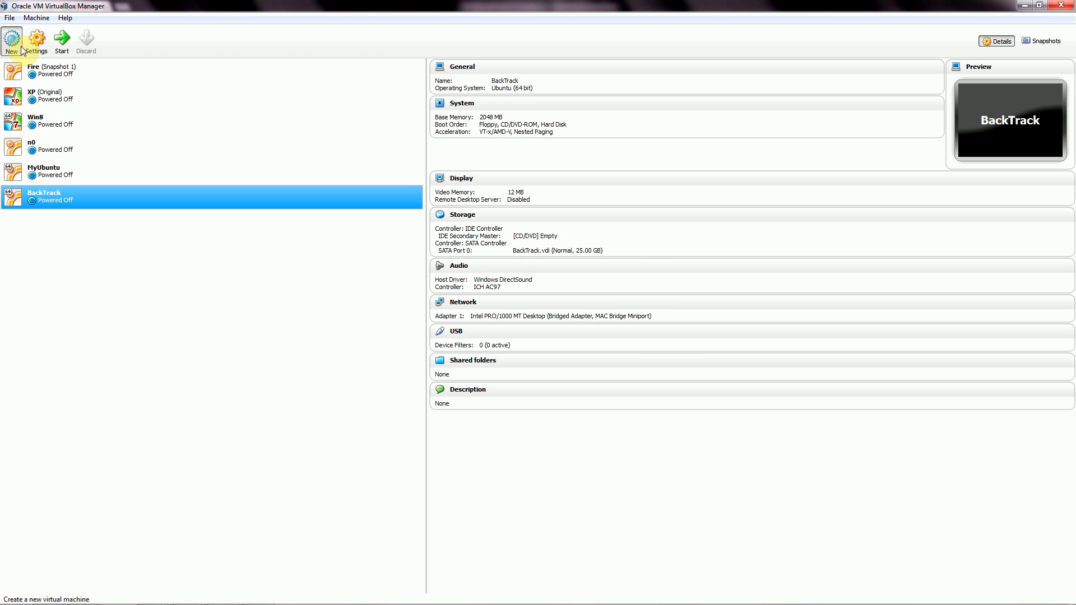
pyautogui.moveTo(493, 197); pyautogui.dragTo(255, 129)
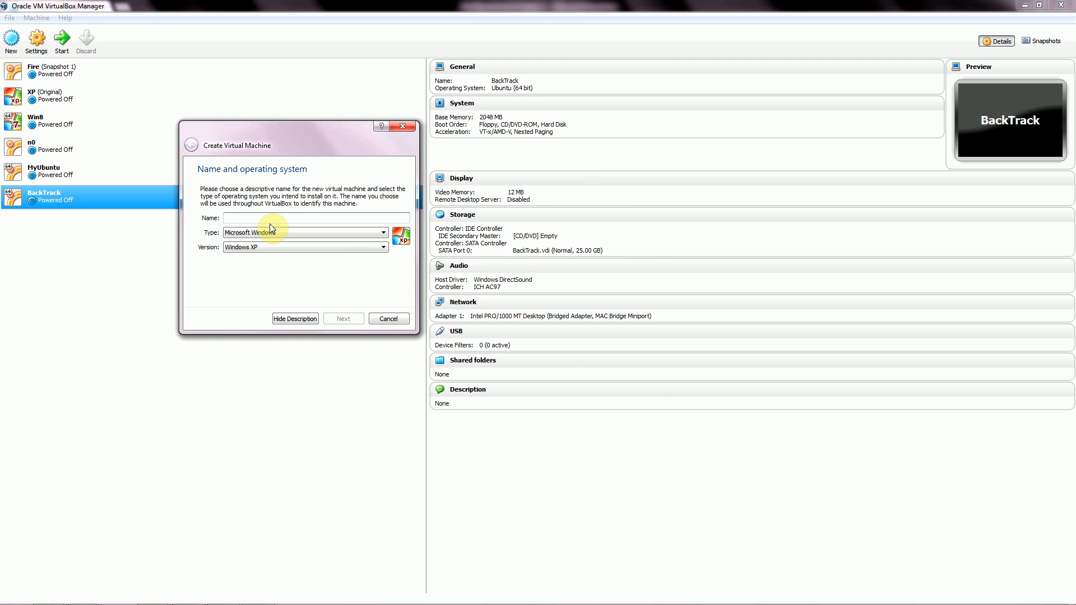
# Name the machine Ubuntu12 with type Linux, version Ubuntu, and continue to Memory size.
pyautogui.write('Ubuntu12')
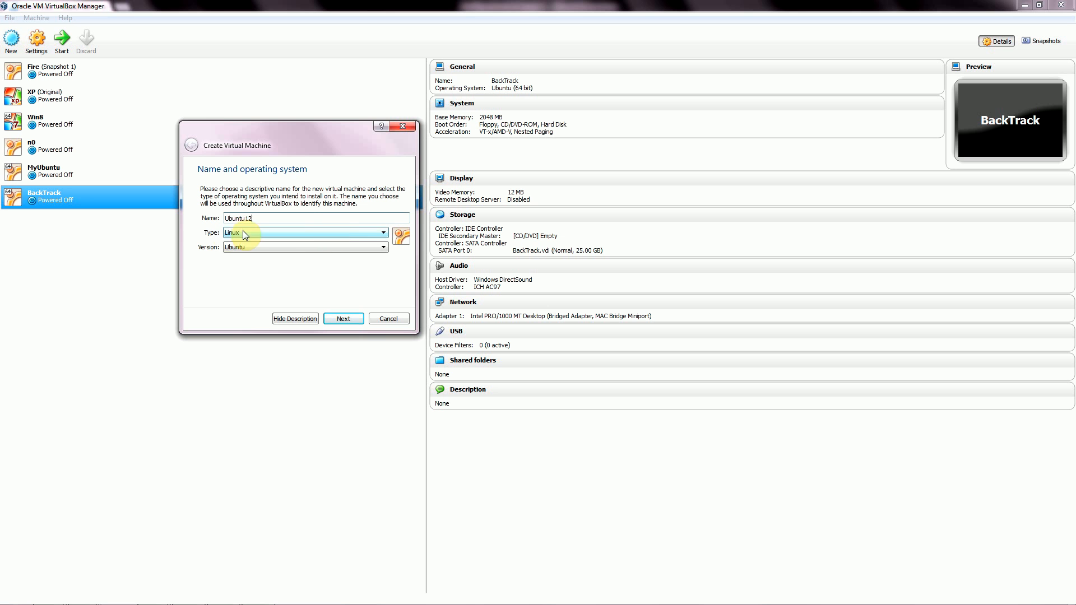
pyautogui.click(385, 233)
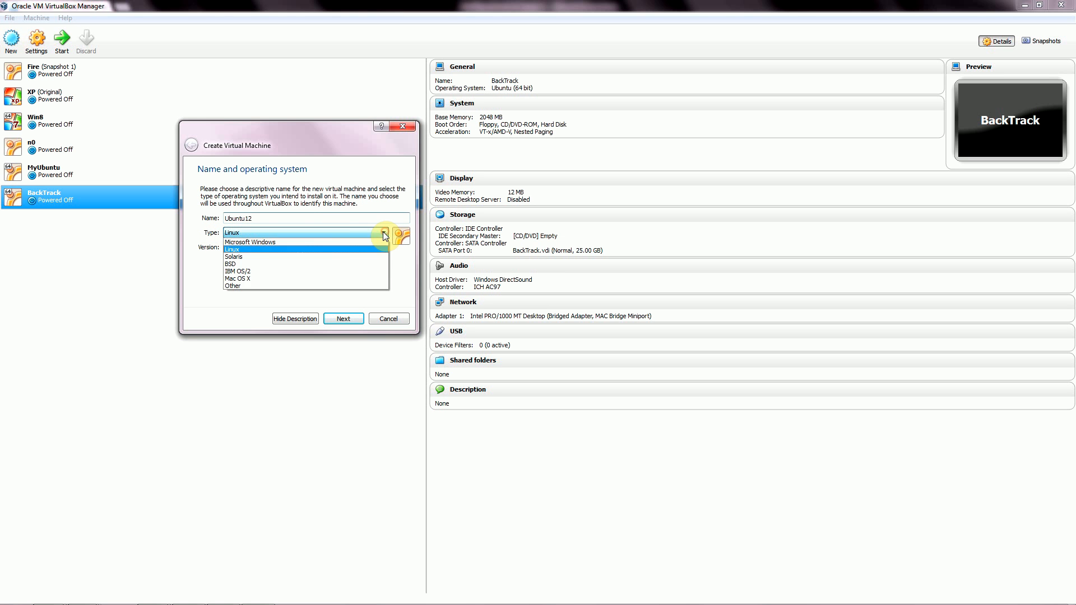
pyautogui.click(254, 249)
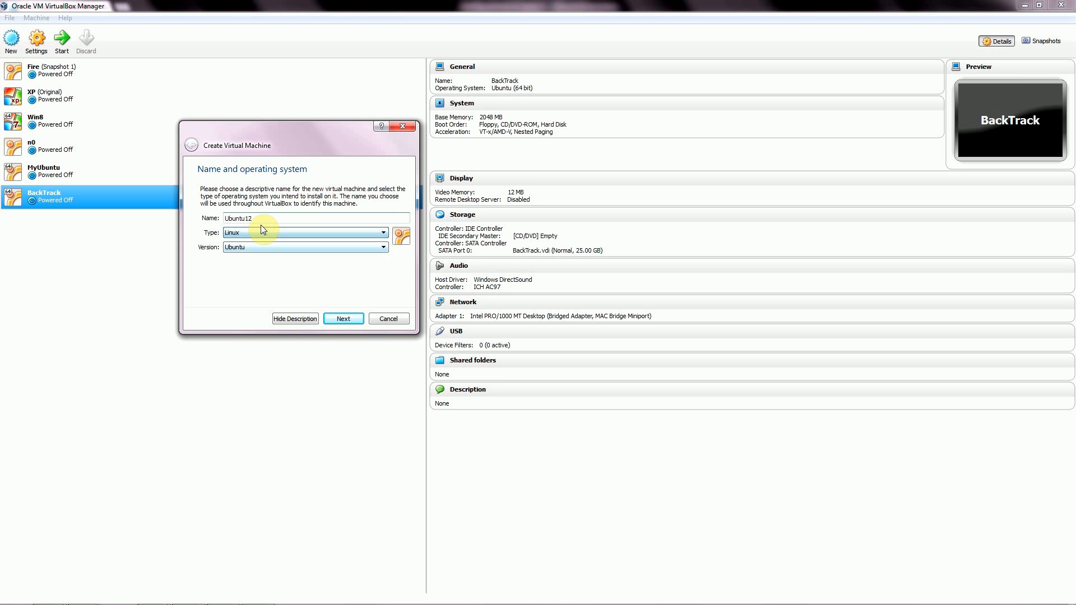
pyautogui.click(383, 247)
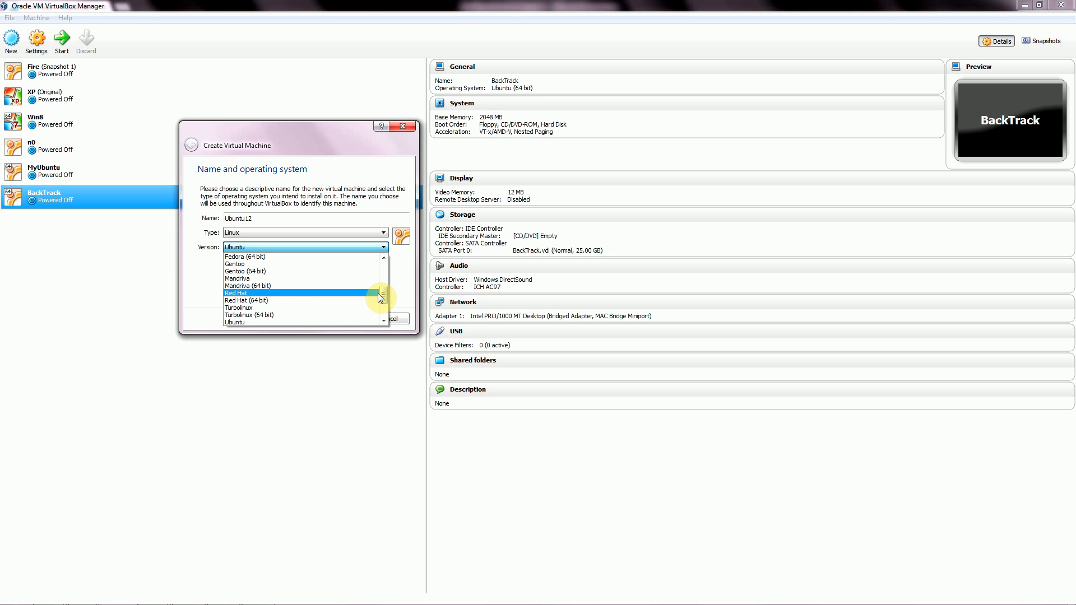
pyautogui.moveTo(381, 294)
pyautogui.mouseDown()
pyautogui.moveTo(384, 271)
pyautogui.moveTo(385, 304)
pyautogui.mouseUp()
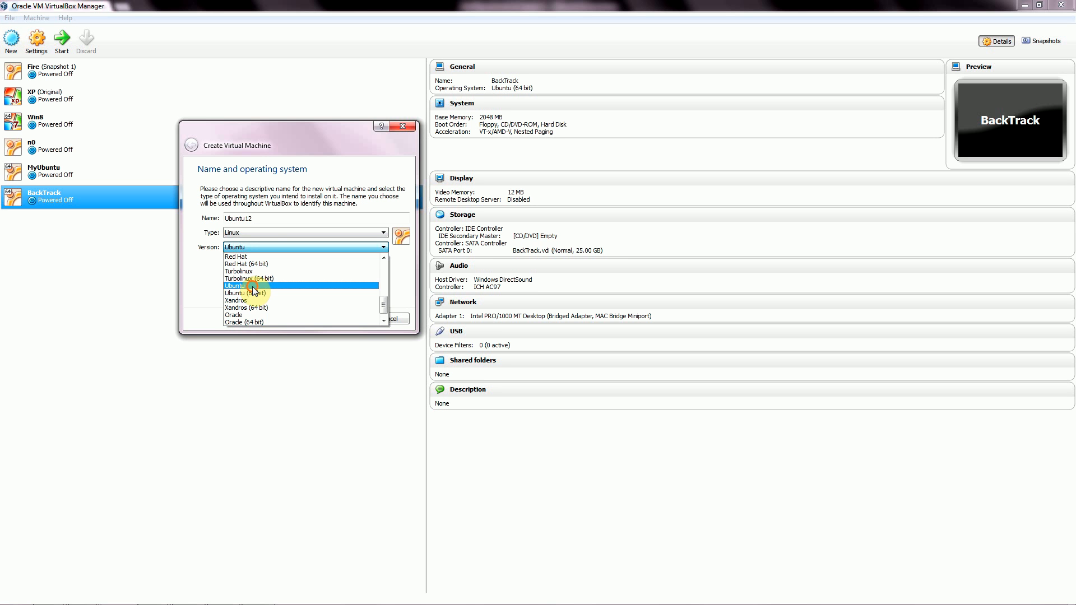
pyautogui.click(271, 287)
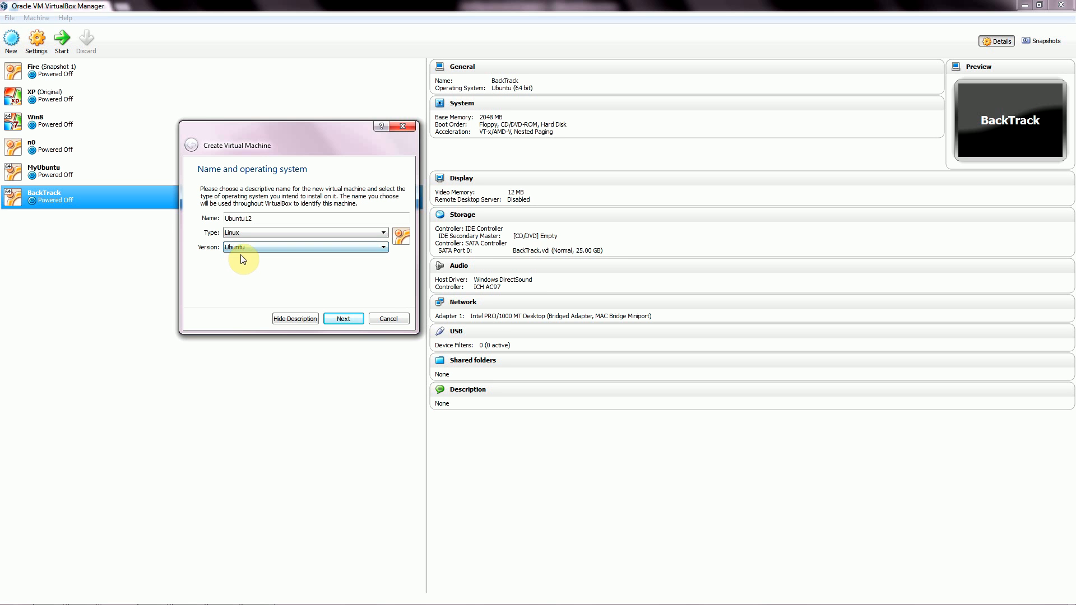
pyautogui.click(344, 320)
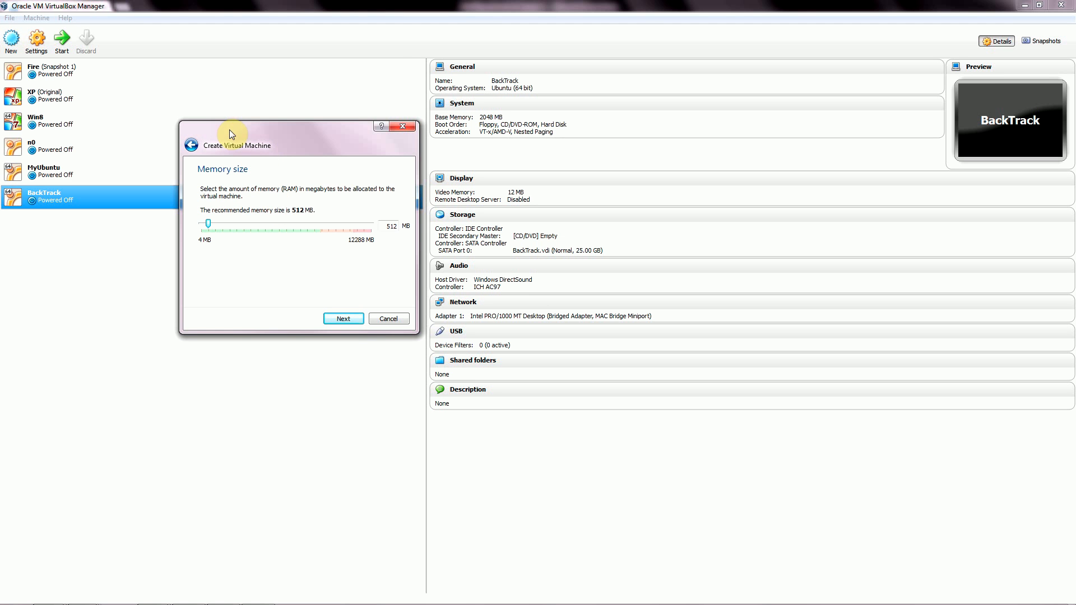
# Reposition the wizard and select the 512 MB memory value for replacement.
pyautogui.moveTo(229, 130); pyautogui.dragTo(211, 73)
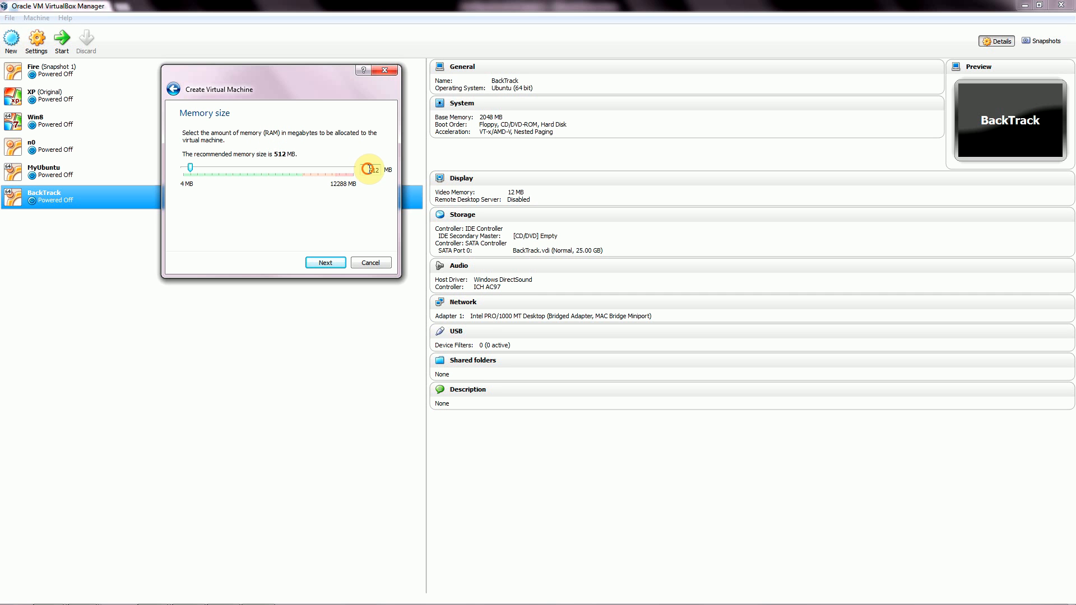
pyautogui.doubleClick(368, 169)
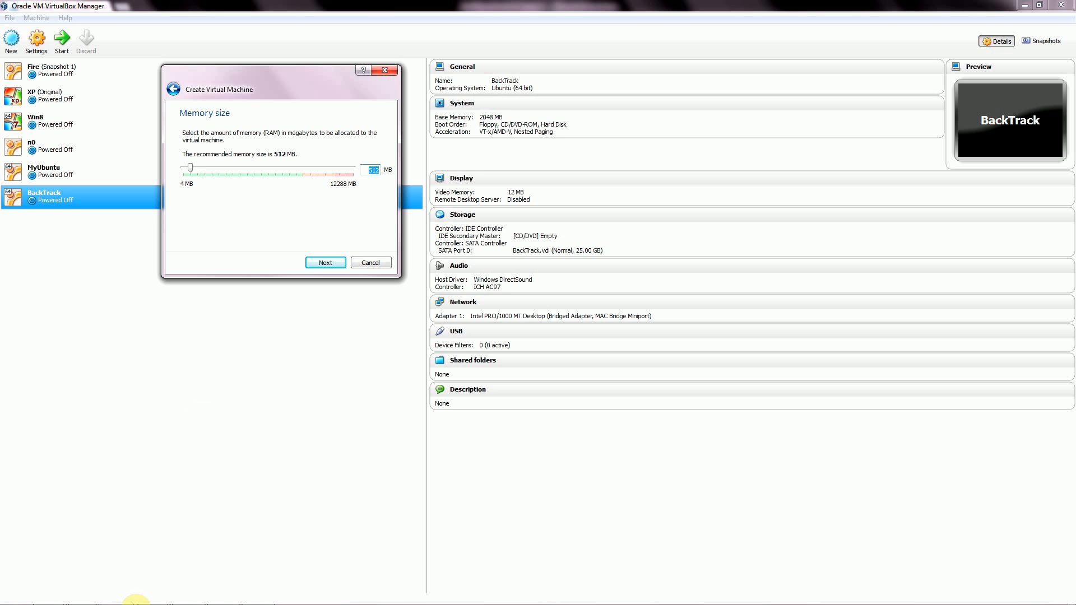
pyautogui.moveTo(136, 603)
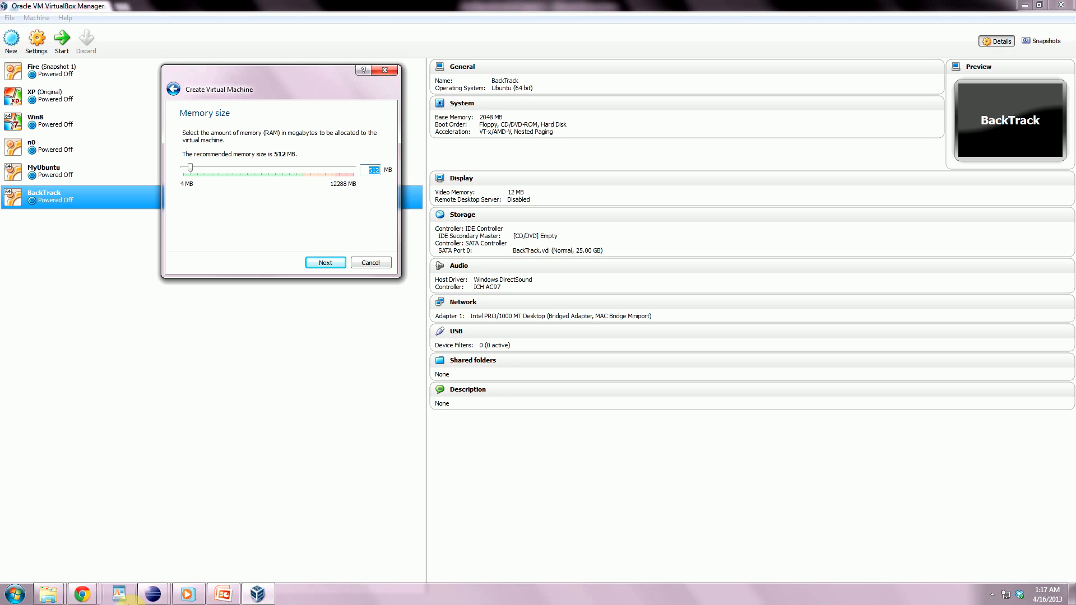
# Check the host's 12.0 GB installed RAM in Computer Properties, then minimize the System window.
pyautogui.click(15, 595)
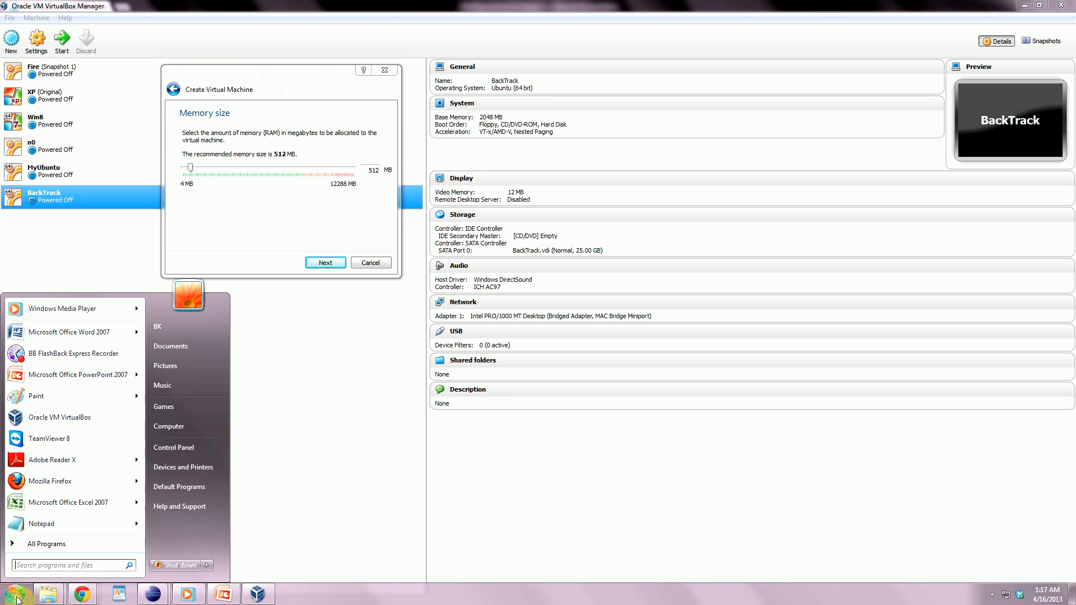
pyautogui.click(175, 426)
pyautogui.rightClick(176, 426)
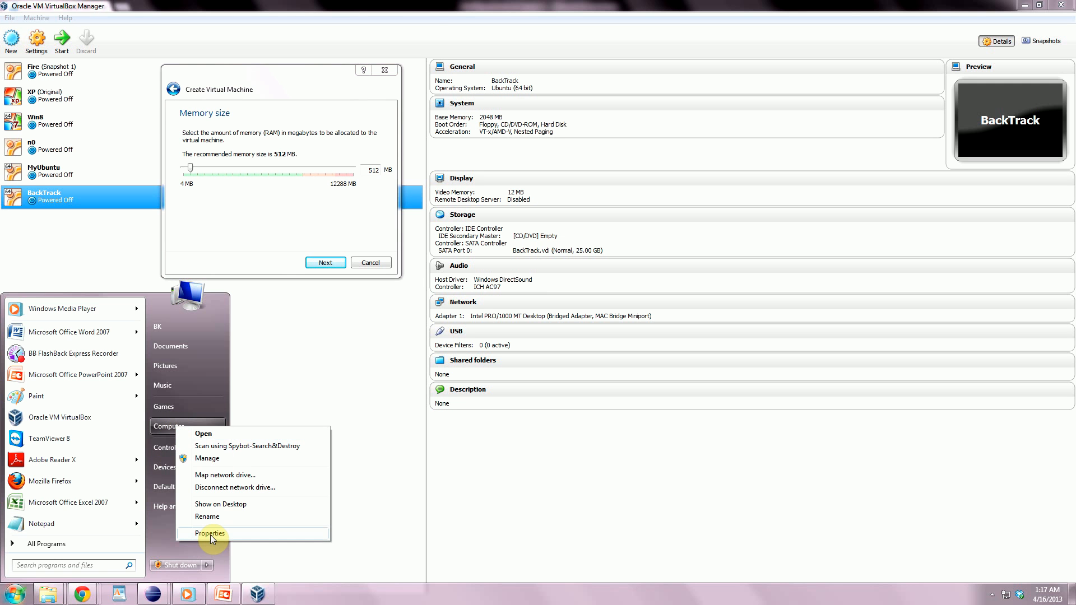
pyautogui.click(210, 534)
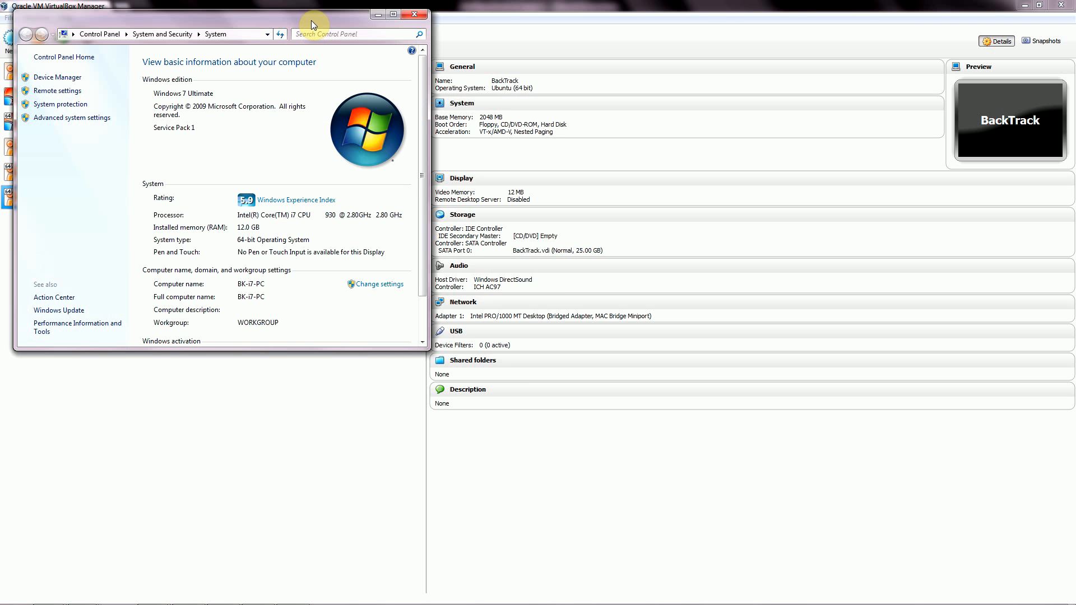
pyautogui.moveTo(312, 24); pyautogui.dragTo(340, 73)
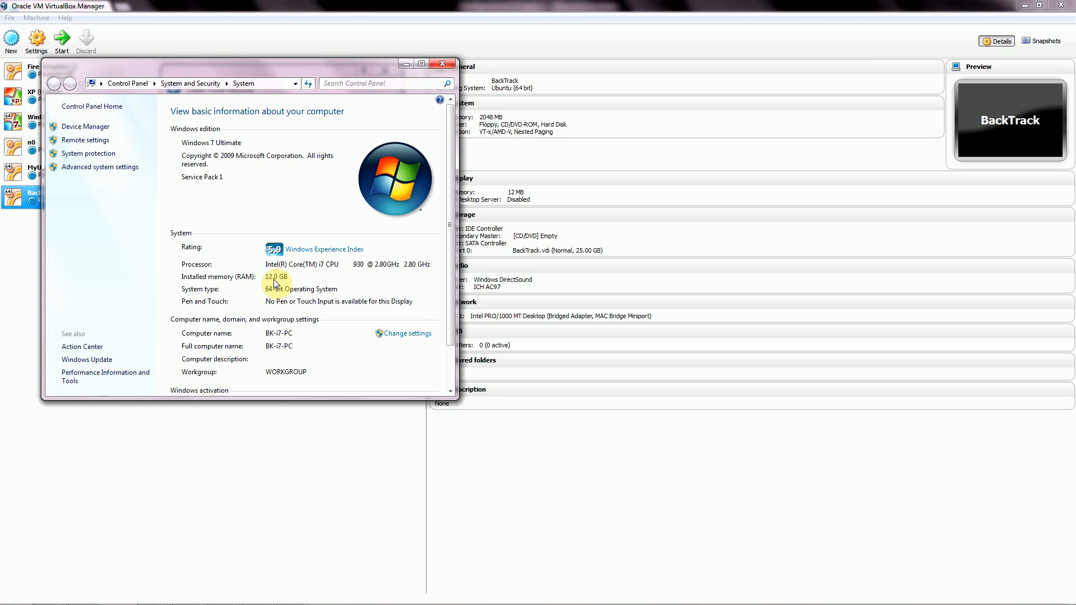
pyautogui.click(405, 65)
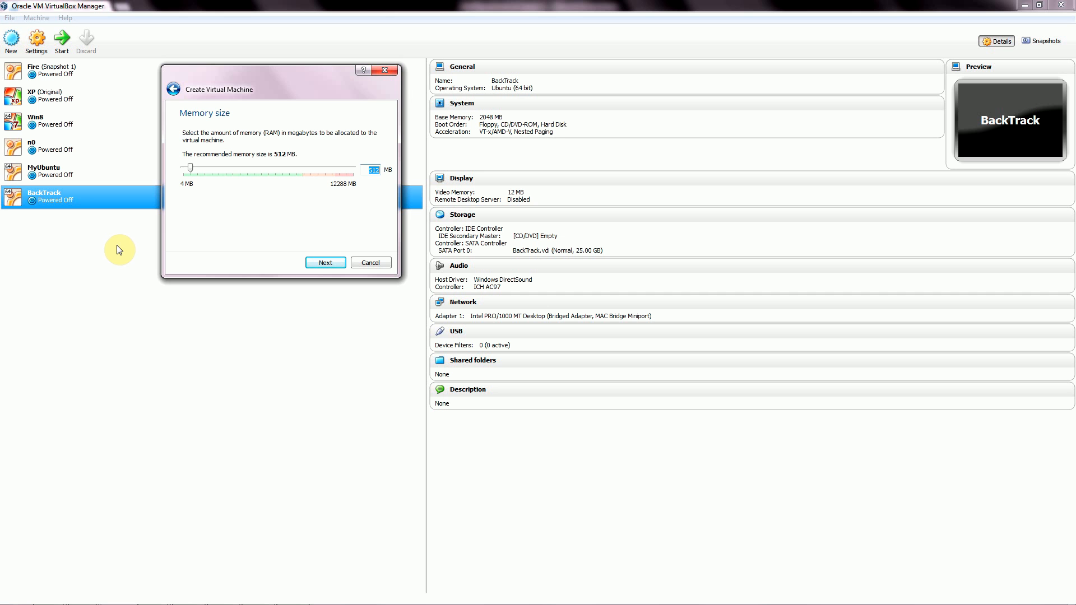
# Set the Ubuntu12 machine's memory to 1024 MB and continue to the Hard drive step.
pyautogui.moveTo(305, 75); pyautogui.dragTo(338, 112)
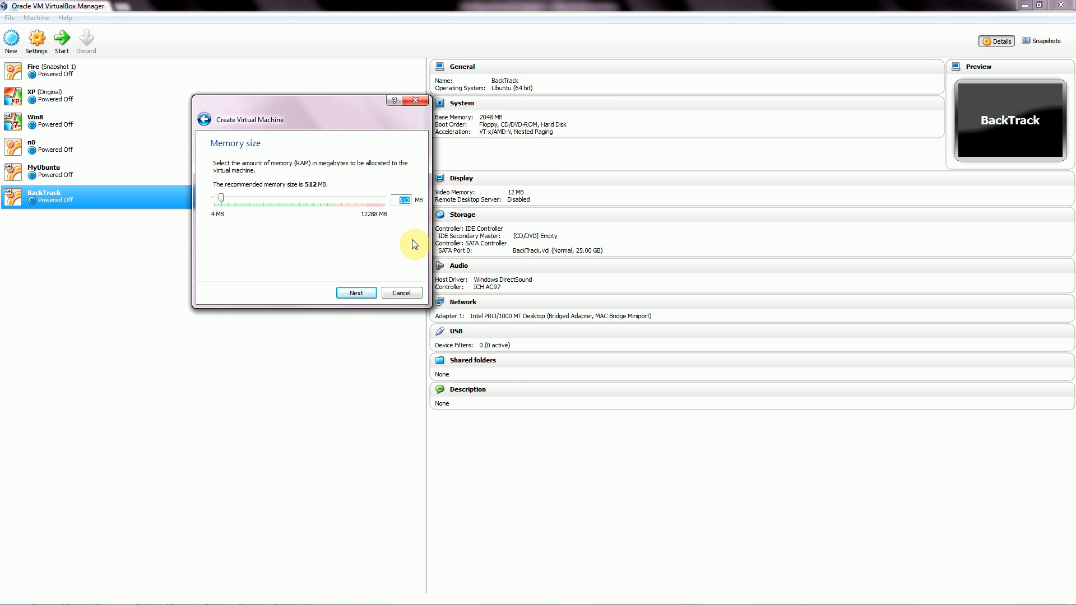
pyautogui.write('1024')
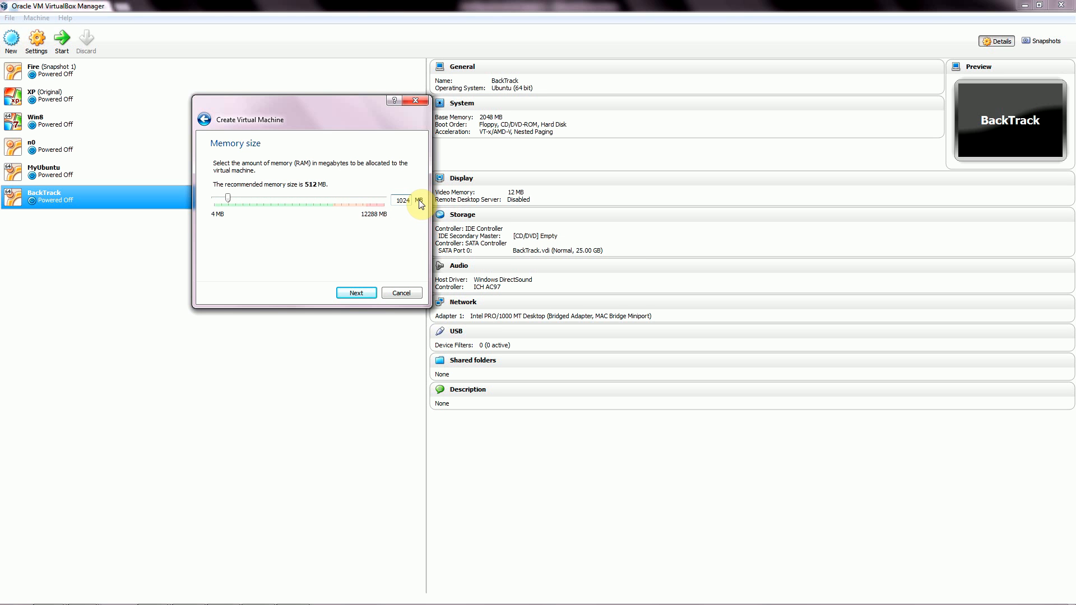
pyautogui.click(357, 292)
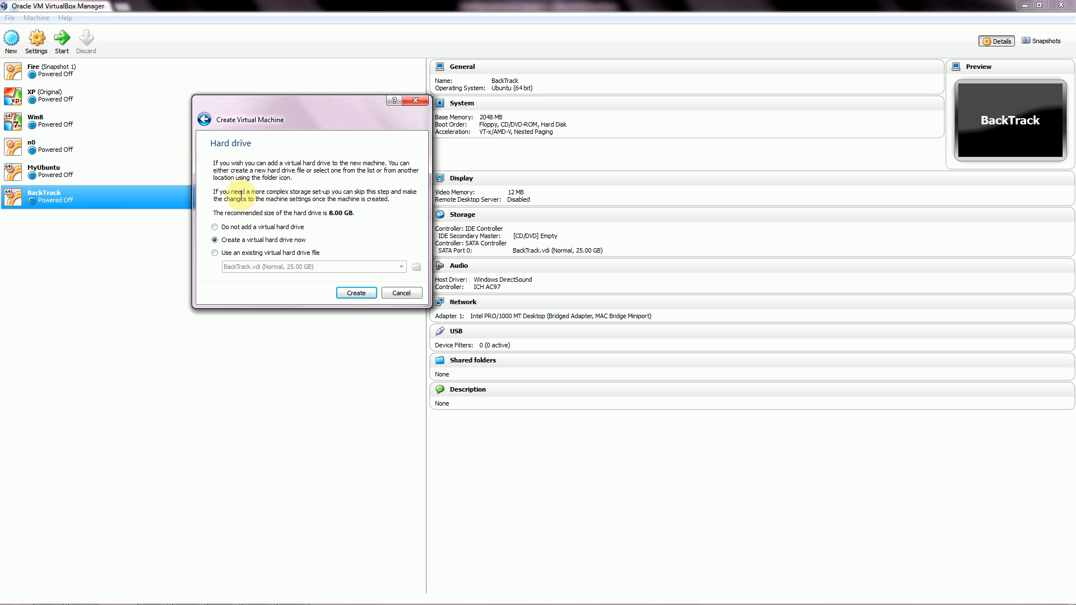
# Choose 'Create a virtual hard drive now', reaching the file type page with VDI selected.
pyautogui.moveTo(247, 126); pyautogui.dragTo(191, 118)
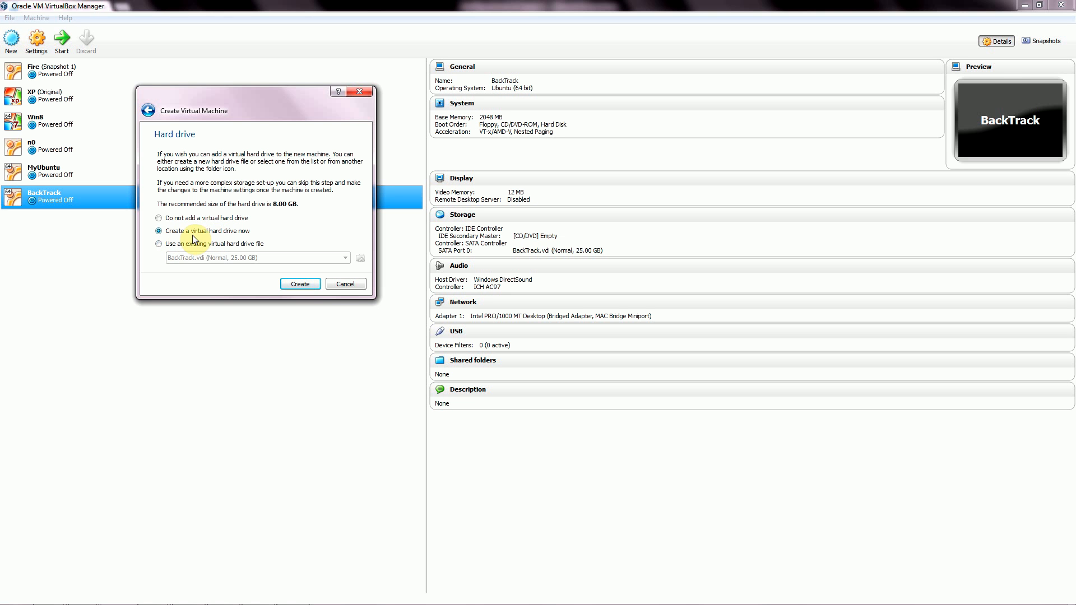
pyautogui.click(300, 284)
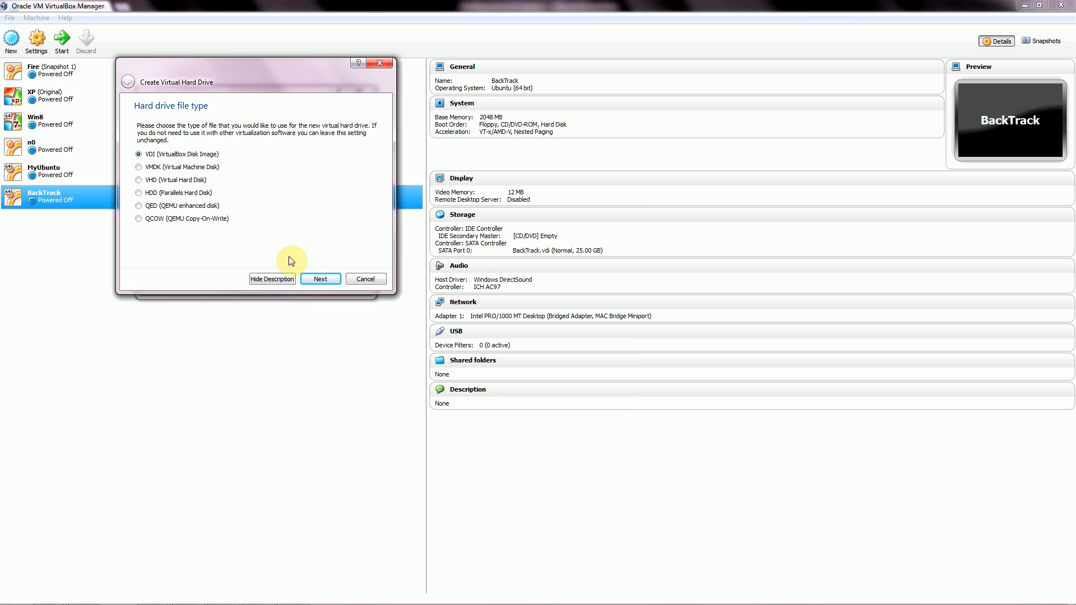
pyautogui.moveTo(259, 79); pyautogui.dragTo(346, 96)
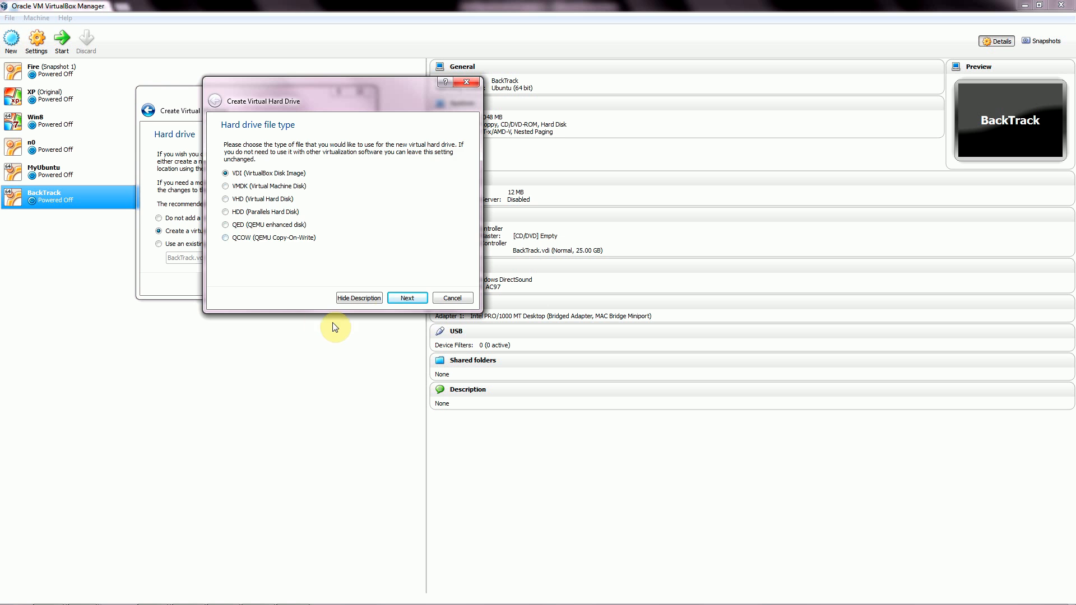
# Accept VDI, keep storage Dynamically allocated after trying Fixed size, and go to file location and size.
pyautogui.click(401, 298)
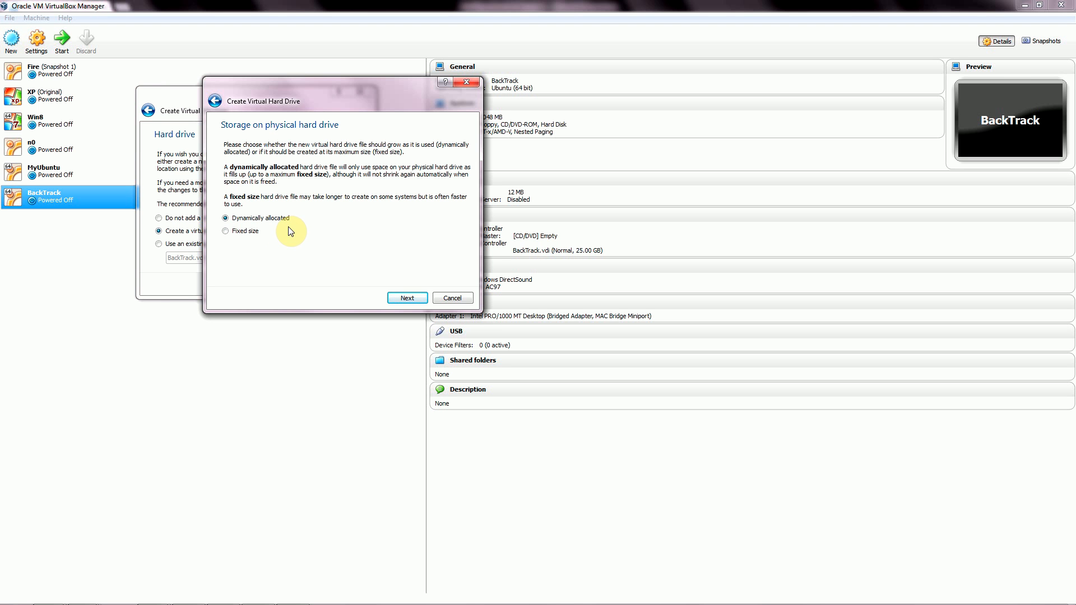
pyautogui.click(226, 232)
pyautogui.click(225, 218)
pyautogui.click(404, 301)
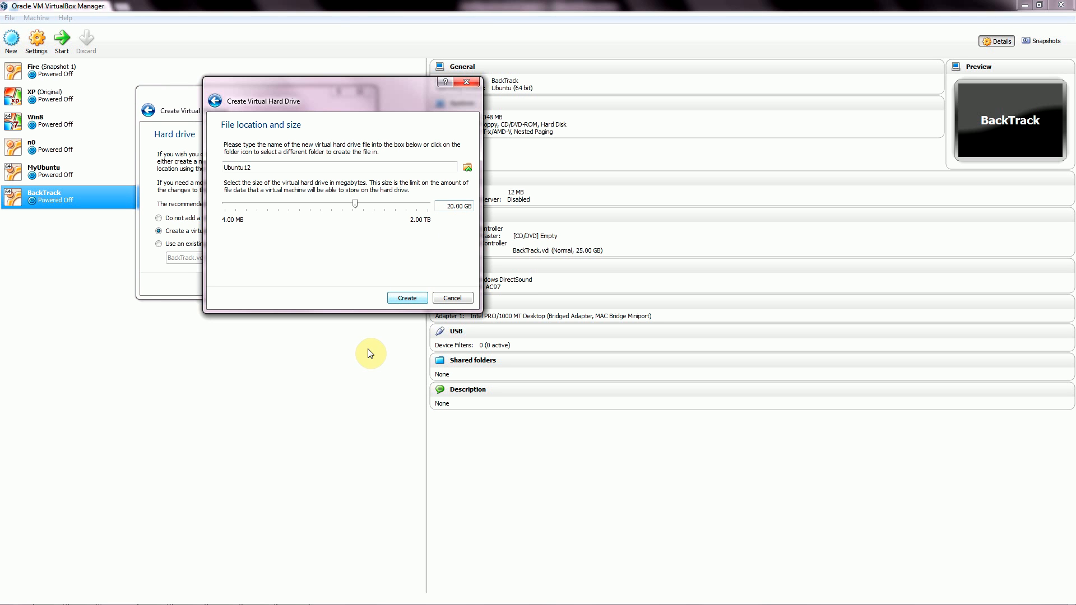
# Finish the hard drive wizard to create Ubuntu12 with its 20 GB SATA disk.
pyautogui.click(409, 300)
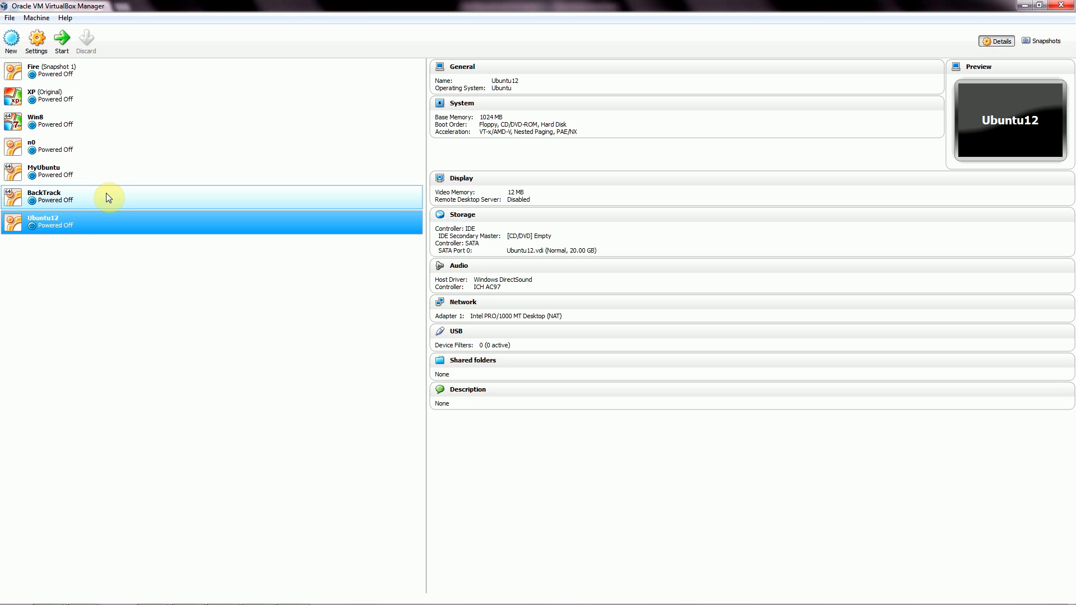
# Review Ubuntu12's Motherboard (1024 MB memory), Processor, Acceleration, Display and Storage settings.
pyautogui.click(37, 40)
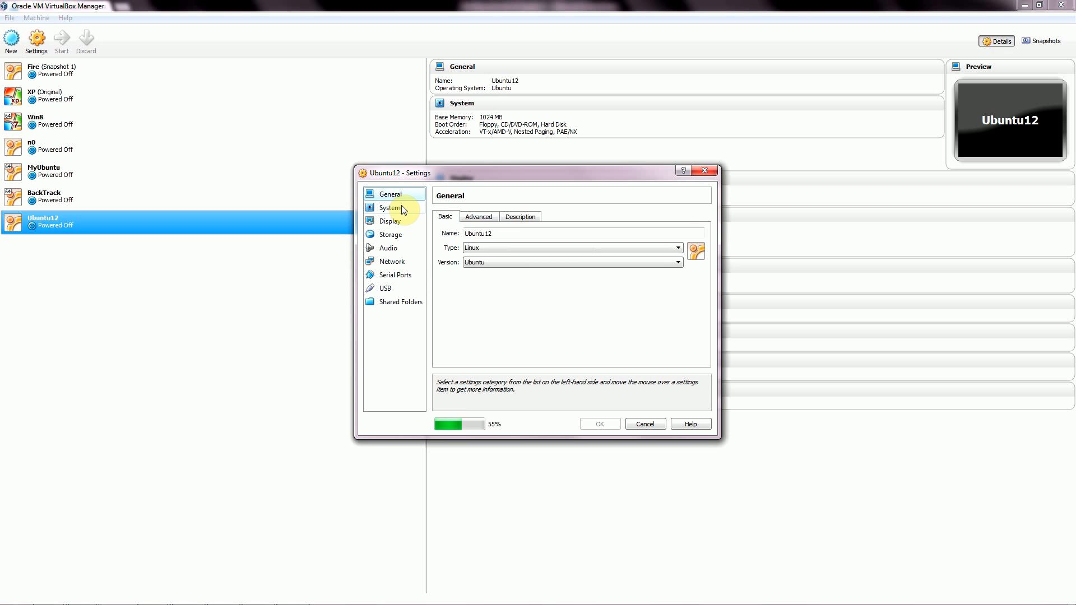
pyautogui.click(402, 211)
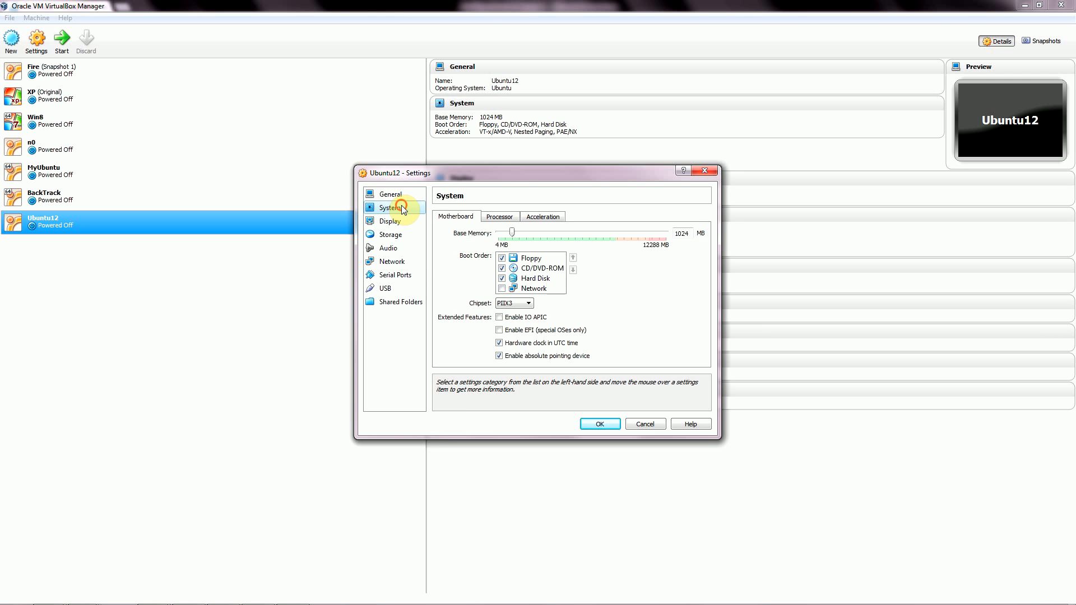
pyautogui.click(505, 220)
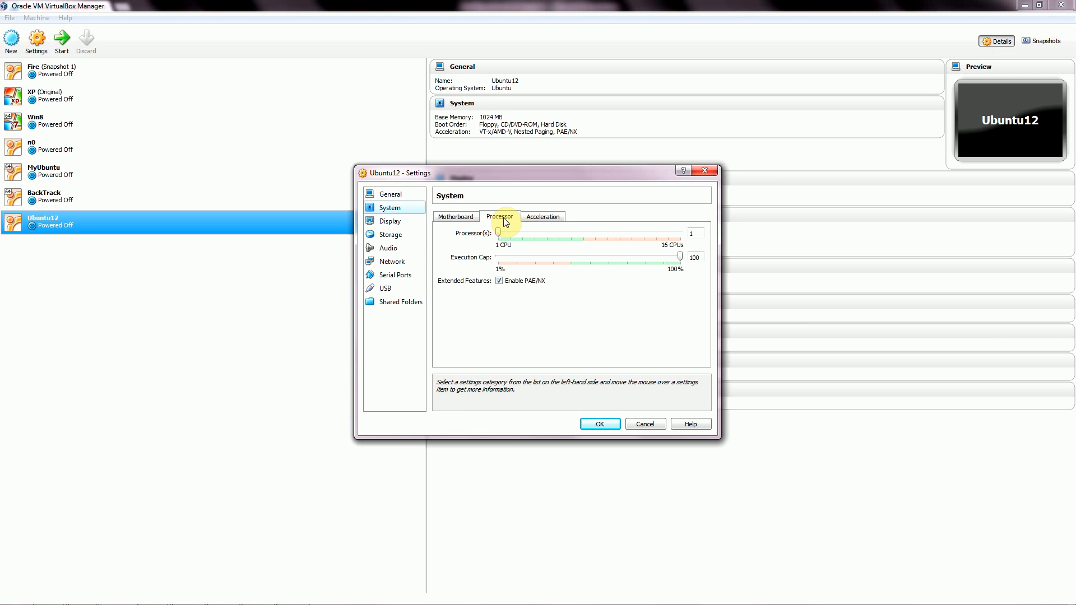
pyautogui.click(456, 217)
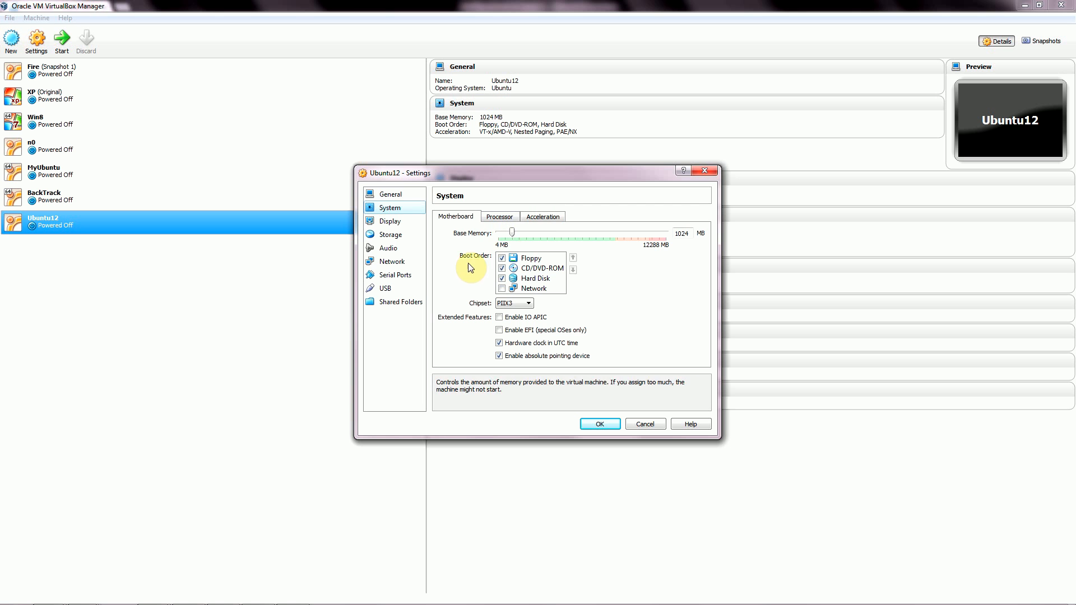
pyautogui.doubleClick(690, 232)
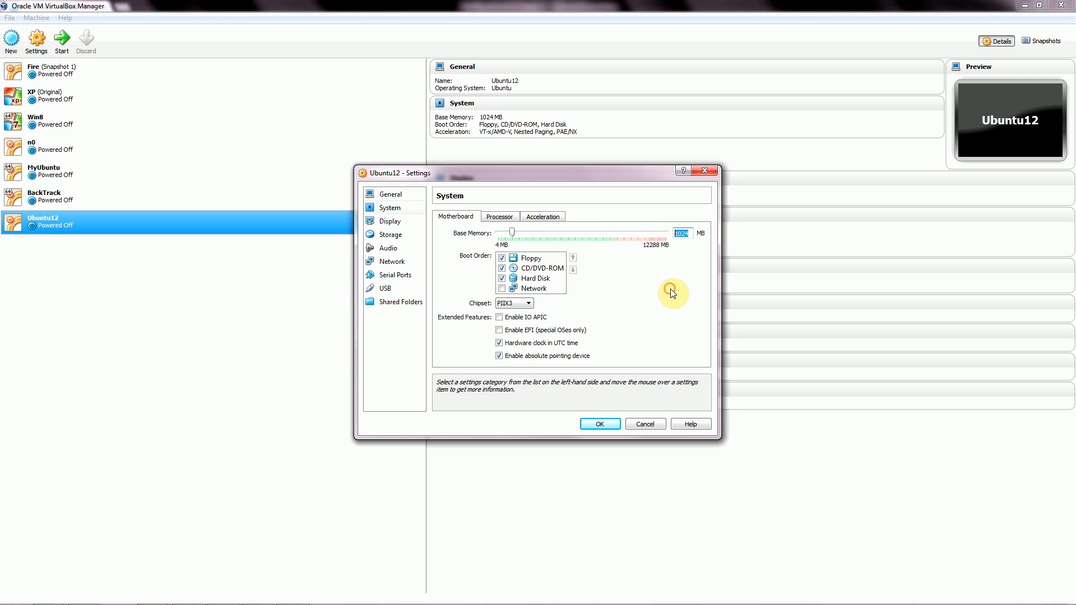
pyautogui.click(688, 236)
pyautogui.click(500, 221)
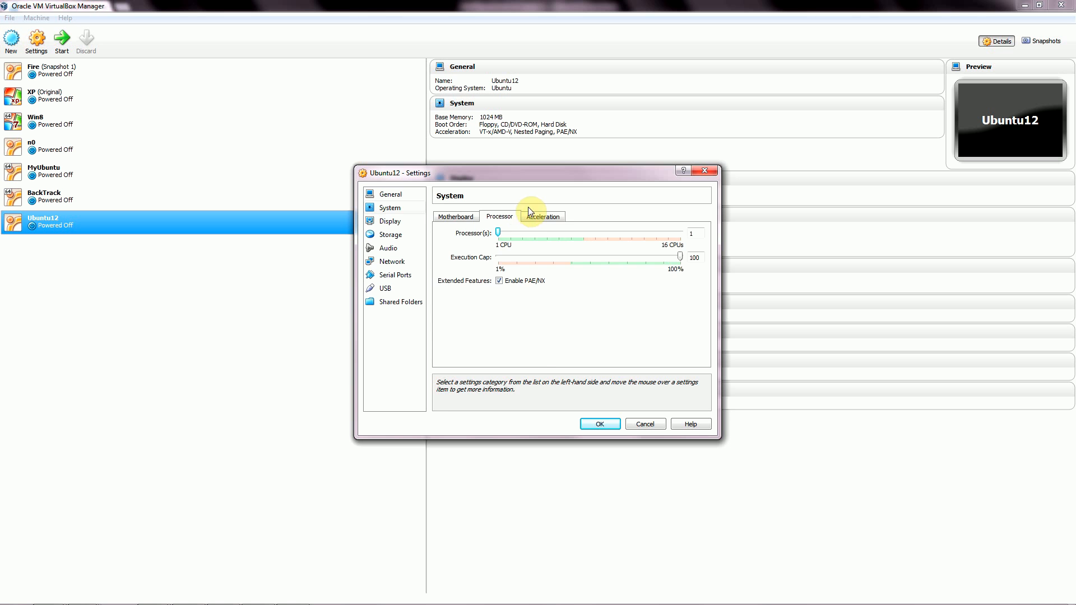
pyautogui.click(537, 218)
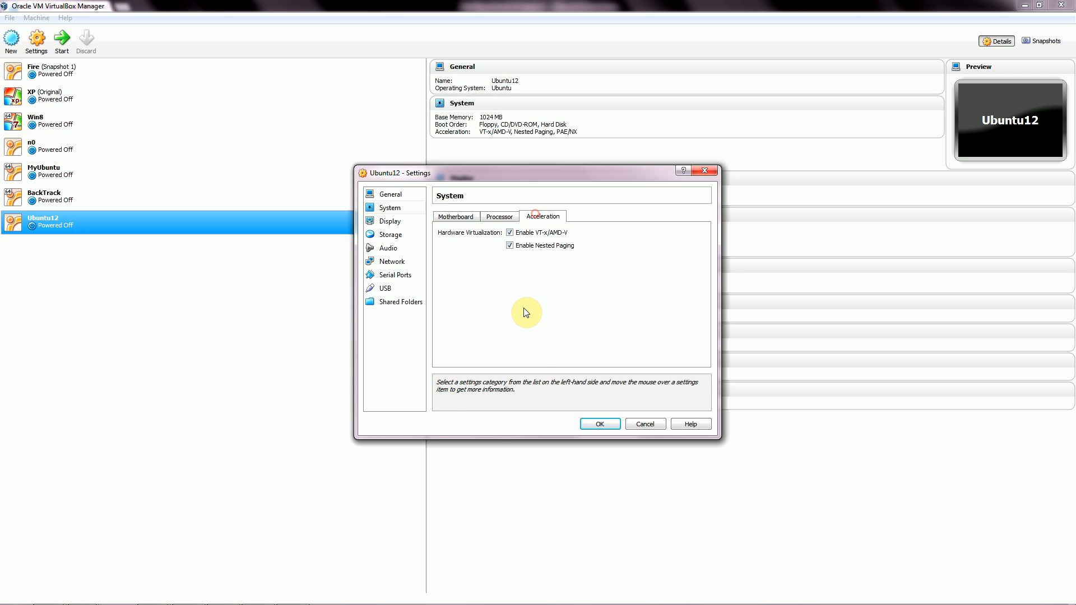
pyautogui.click(391, 223)
pyautogui.click(399, 236)
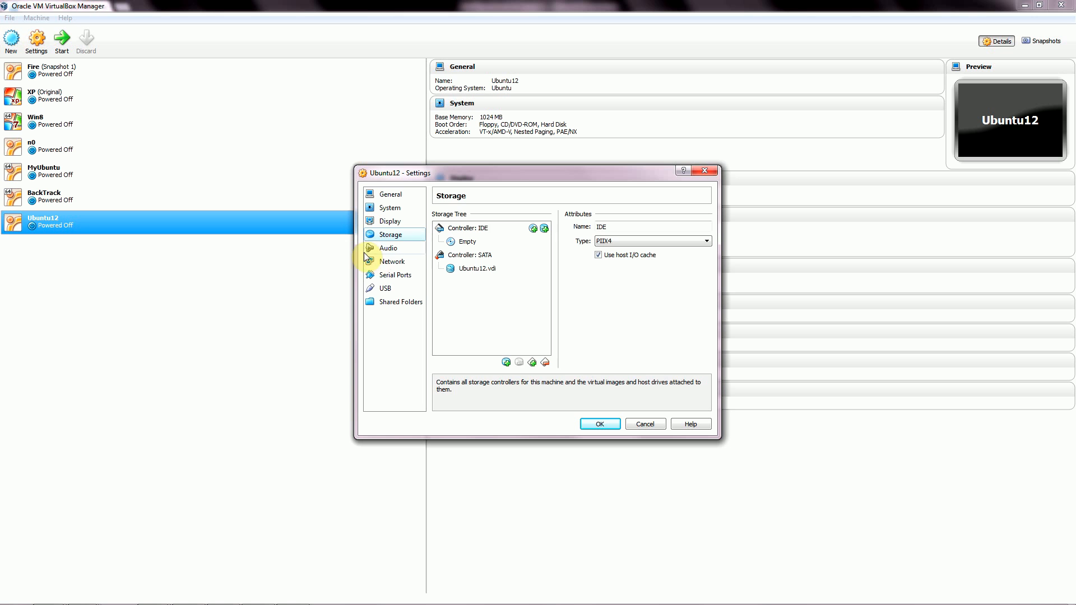
# Set network adapter 1 to Bridged Adapter on MAC Bridge Miniport and save with OK.
pyautogui.click(392, 261)
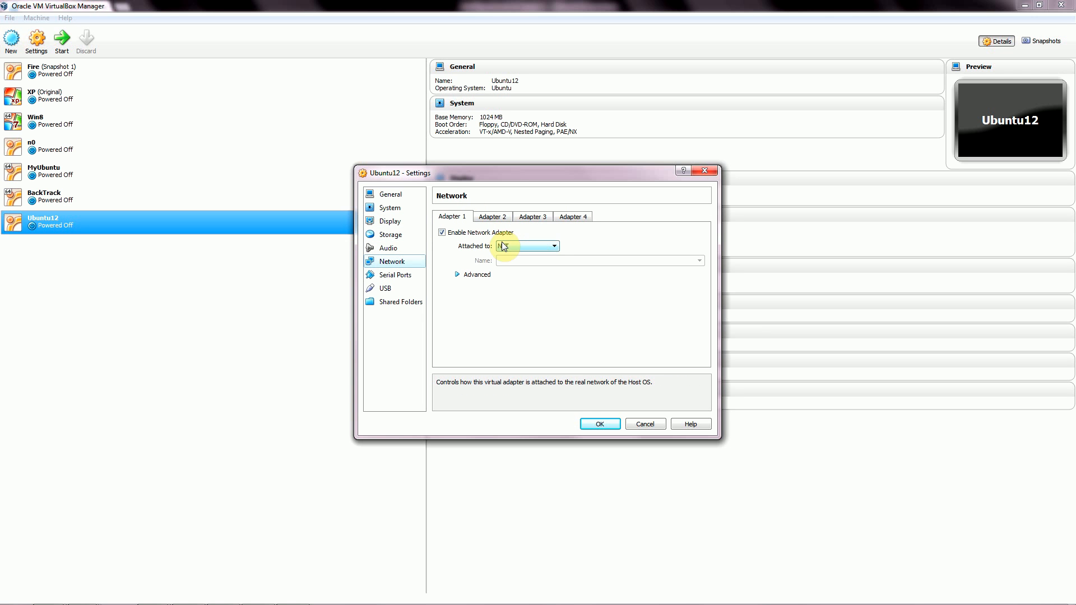
pyautogui.click(554, 248)
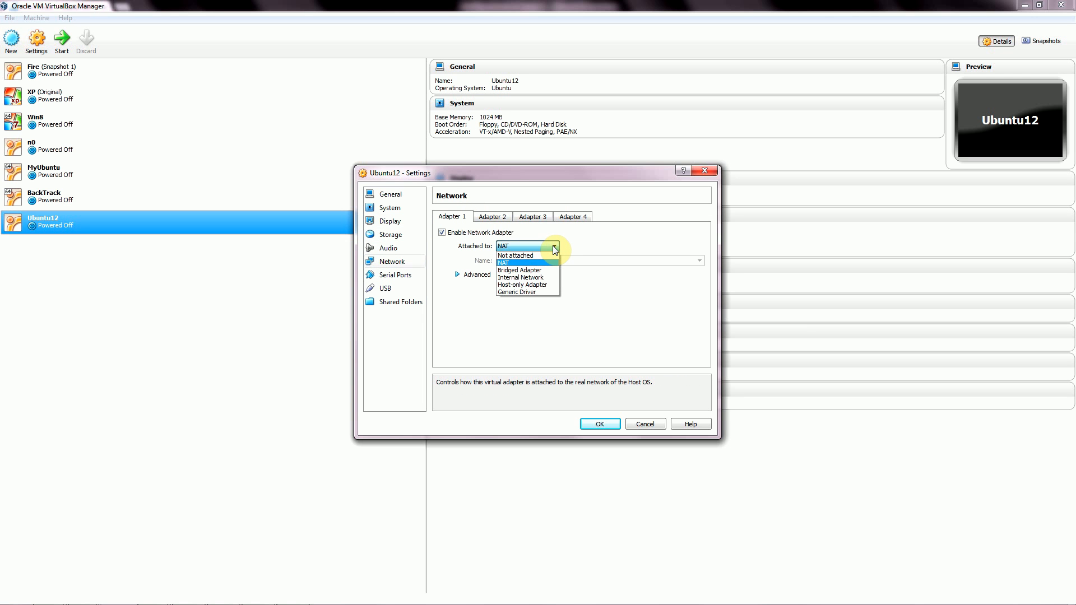
pyautogui.click(533, 272)
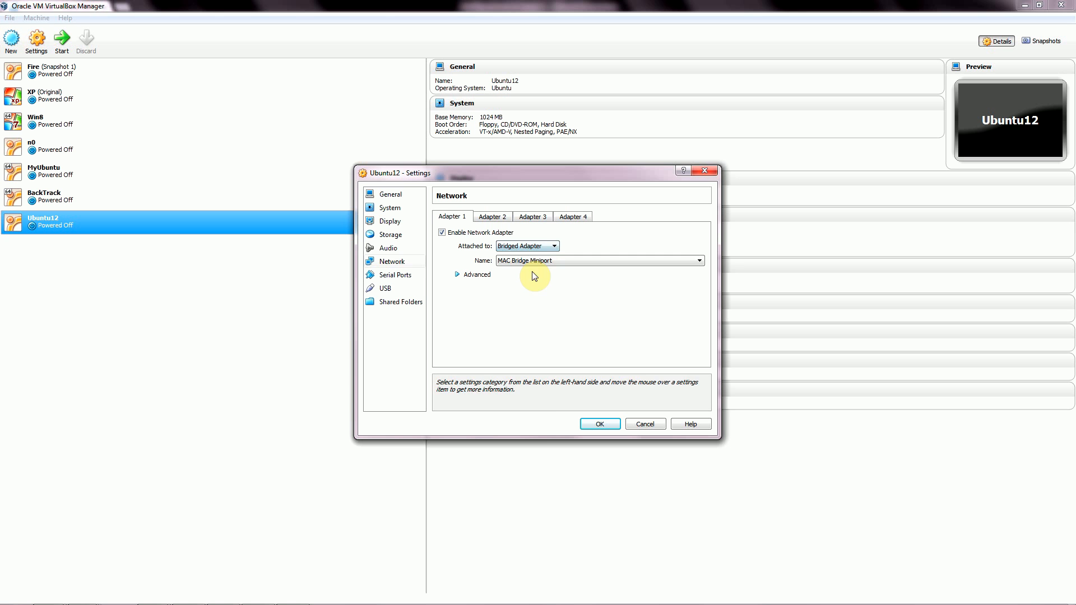
pyautogui.click(554, 247)
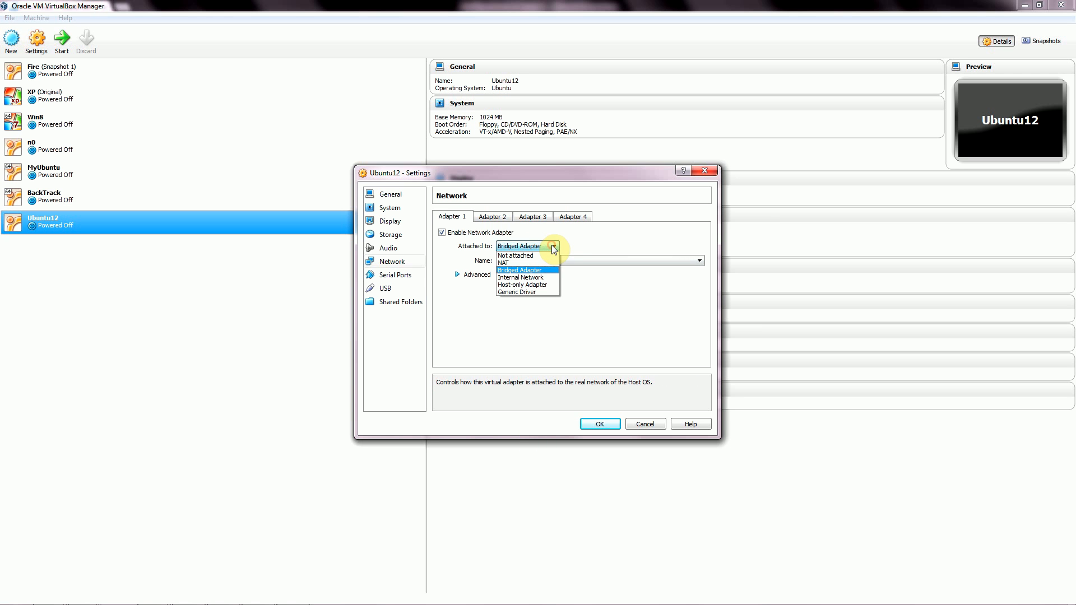
pyautogui.click(523, 270)
pyautogui.click(678, 260)
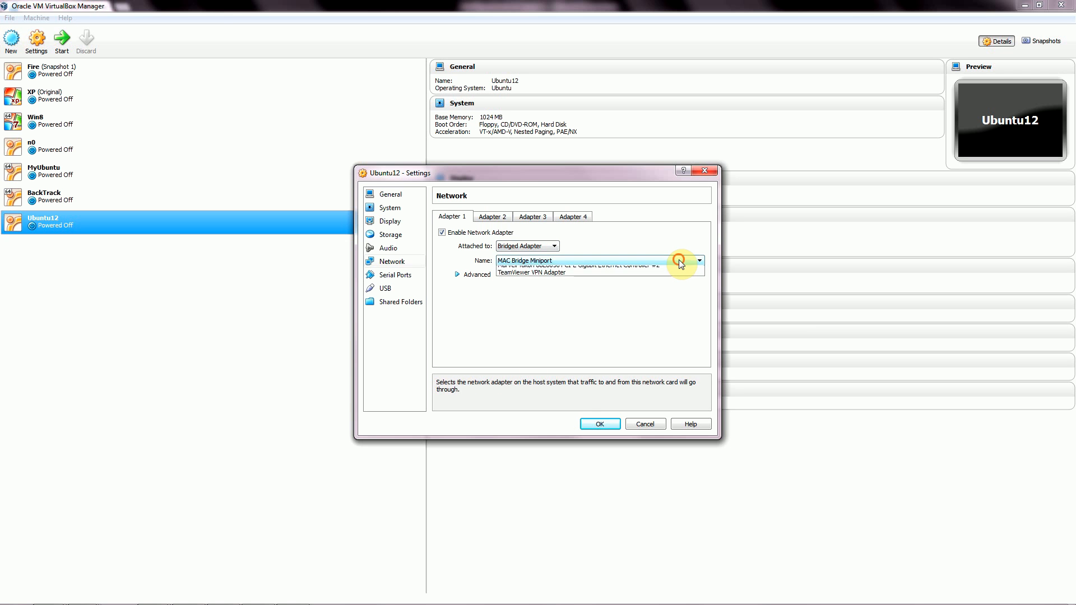
pyautogui.click(677, 259)
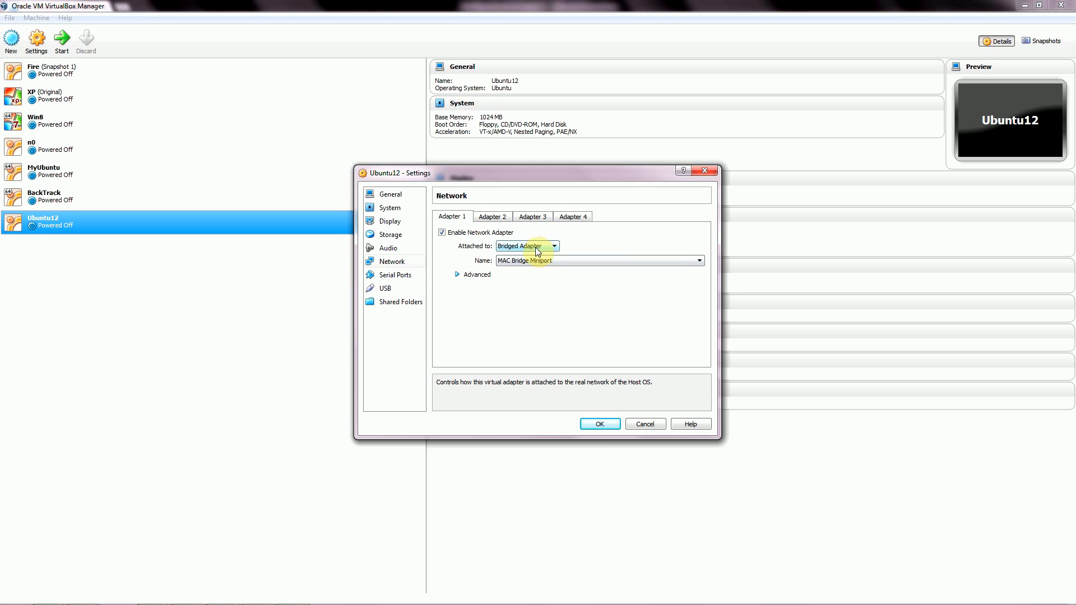
pyautogui.click(598, 424)
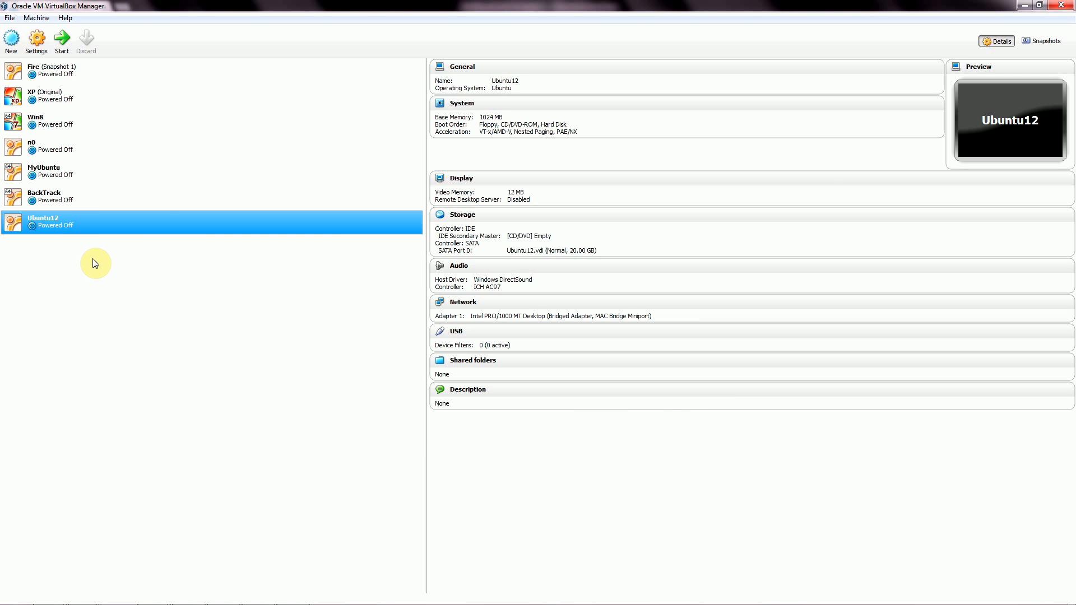
# Start Ubuntu12 and check the start-up disk list, leaving Host Drive 'D:' selected.
pyautogui.click(63, 39)
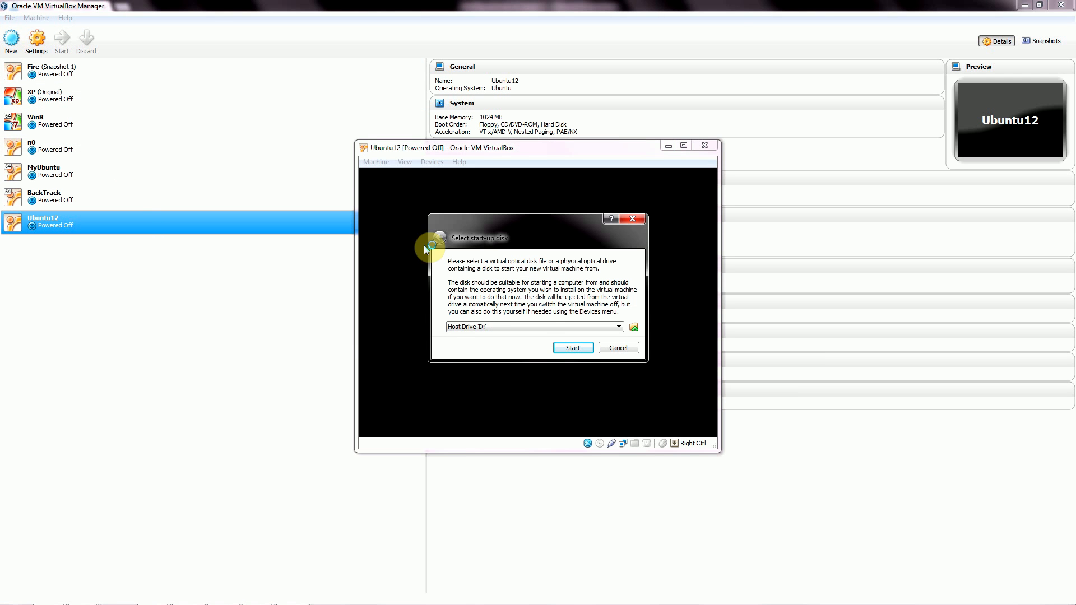
pyautogui.moveTo(528, 225); pyautogui.dragTo(506, 213)
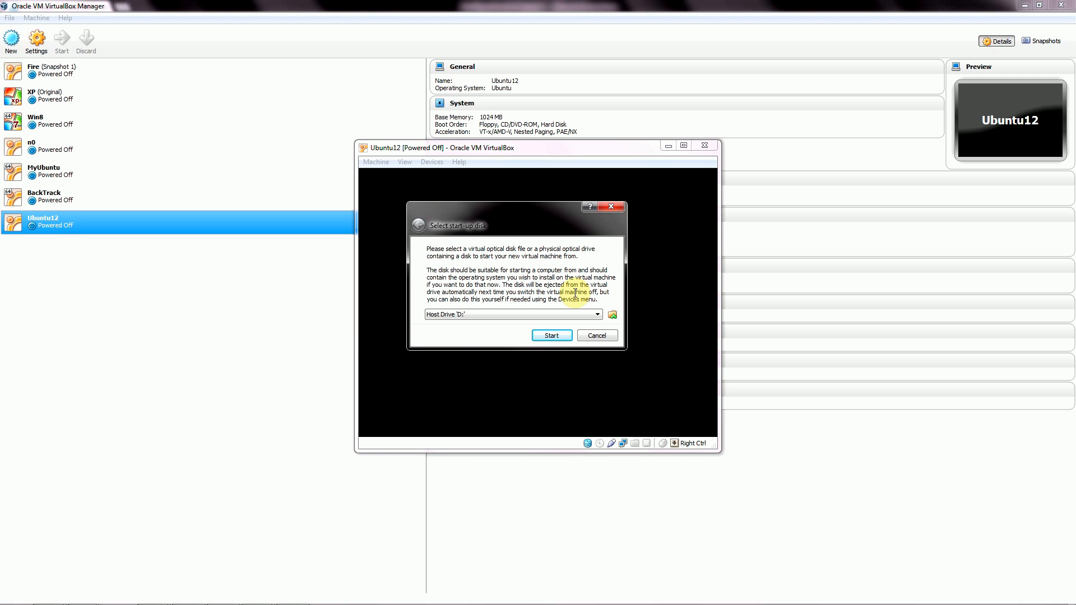
pyautogui.click(598, 315)
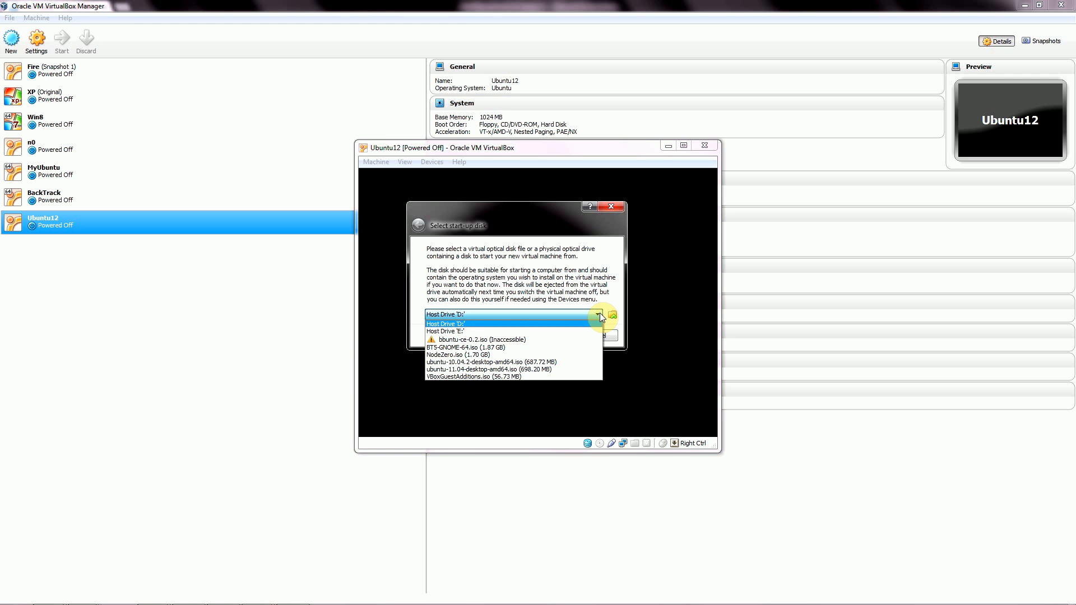
pyautogui.click(600, 312)
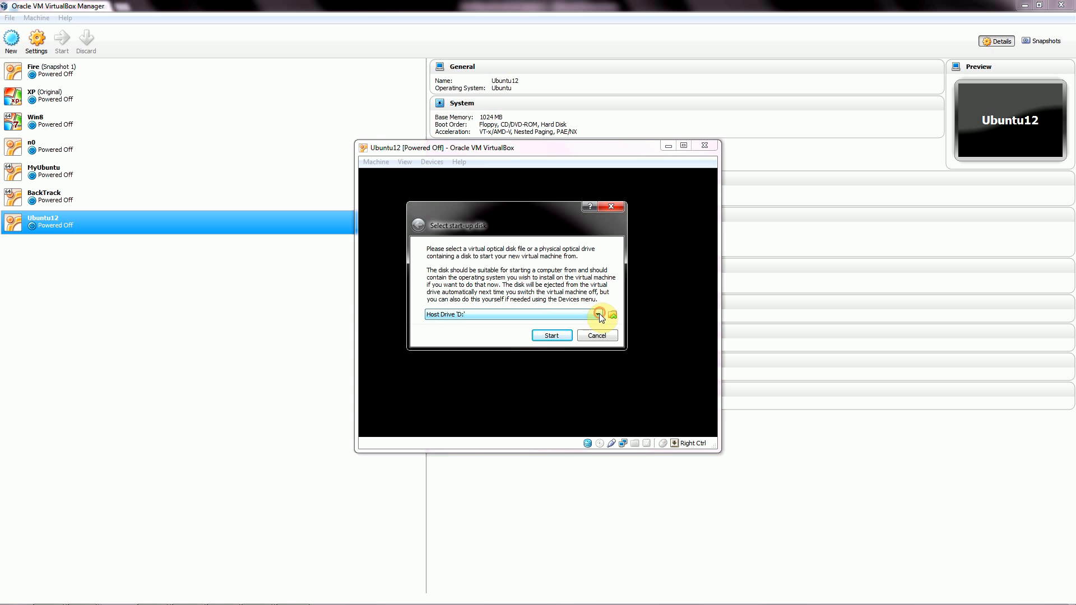
# Browse to LINUX distros > Ubuntu > Desktop and choose ubuntu-12.04-desktop-i386.iso as start-up disk.
pyautogui.click(613, 314)
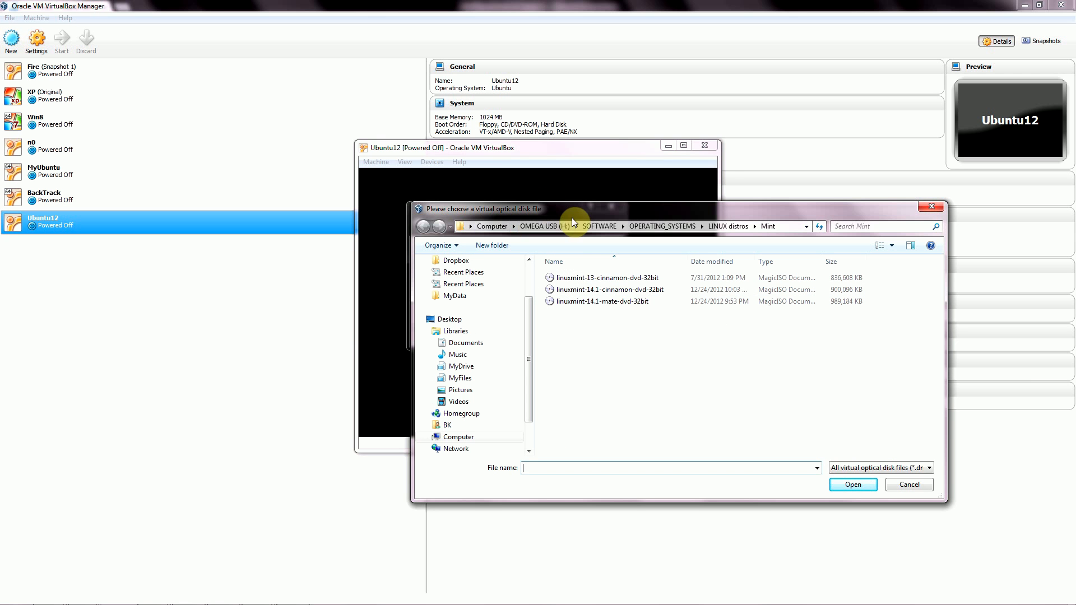
pyautogui.moveTo(528, 332); pyautogui.dragTo(527, 300)
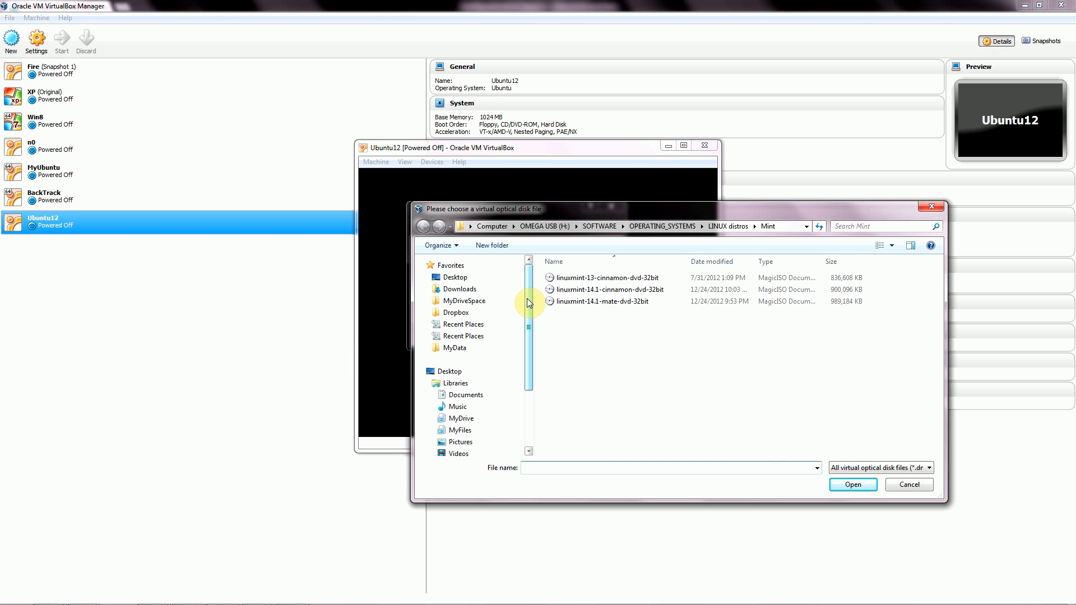
pyautogui.moveTo(530, 302); pyautogui.dragTo(531, 392)
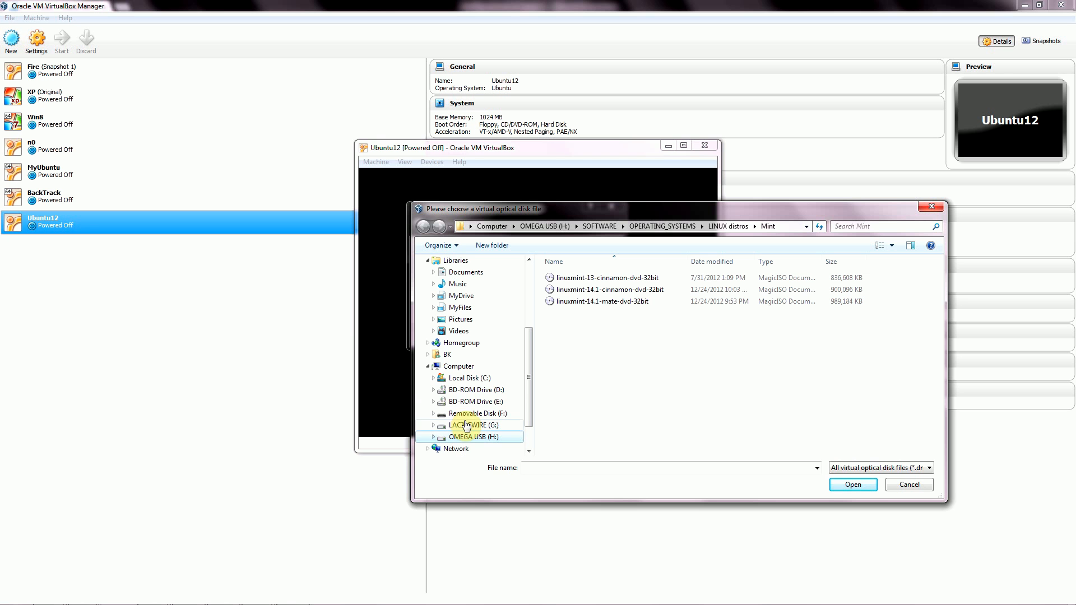
pyautogui.click(429, 368)
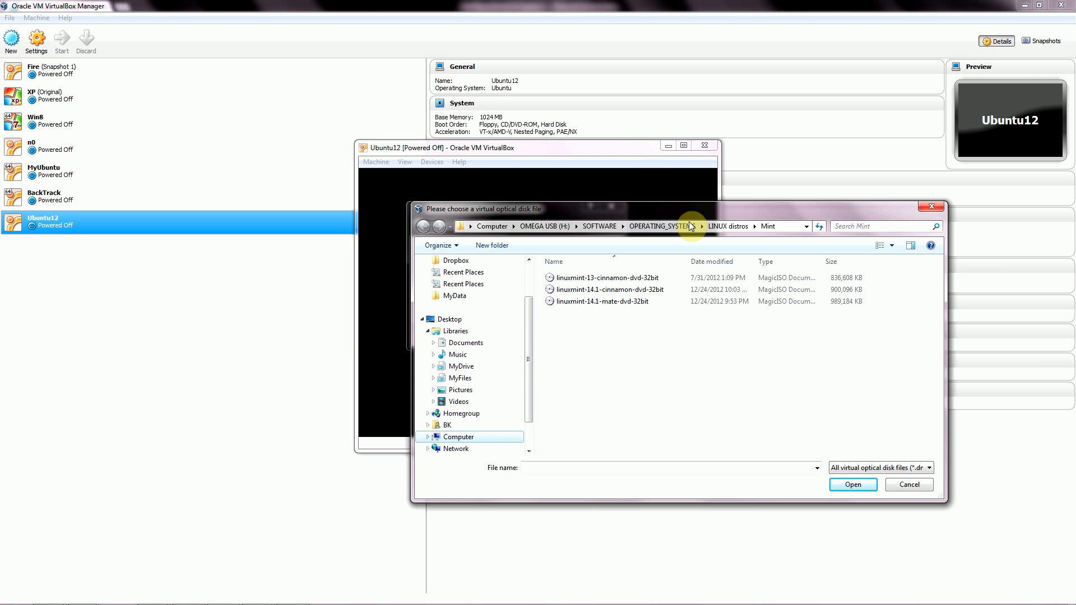
pyautogui.click(727, 227)
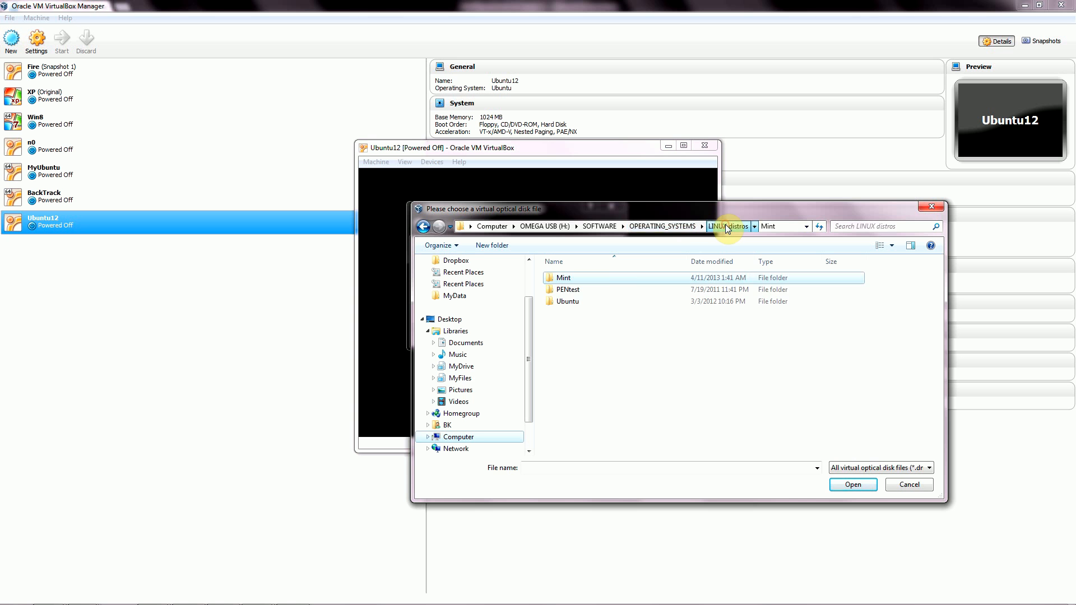
pyautogui.doubleClick(591, 300)
pyautogui.doubleClick(583, 279)
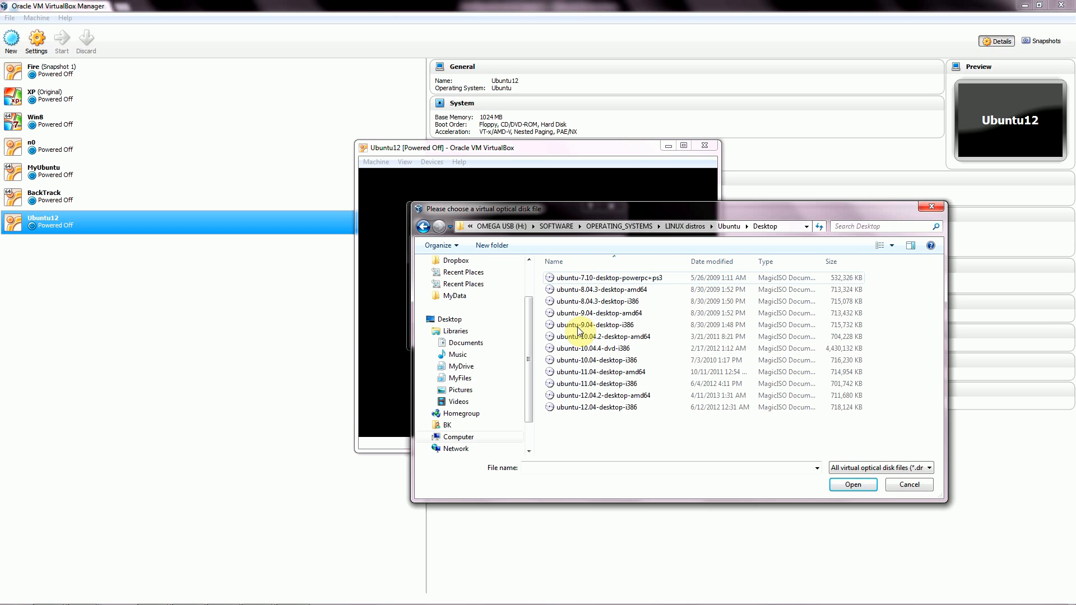
pyautogui.click(586, 409)
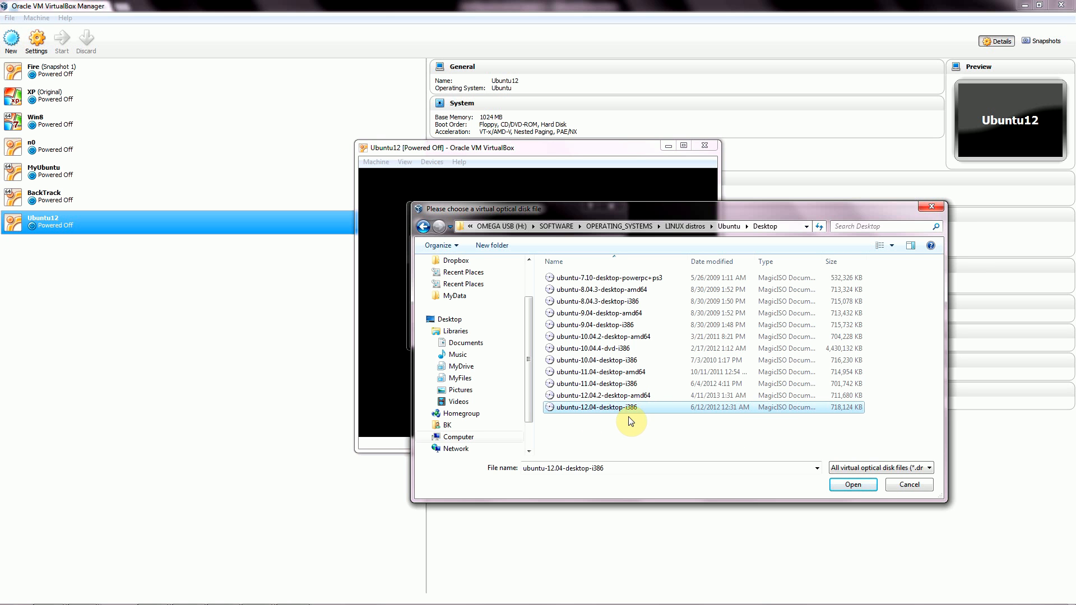
pyautogui.click(842, 486)
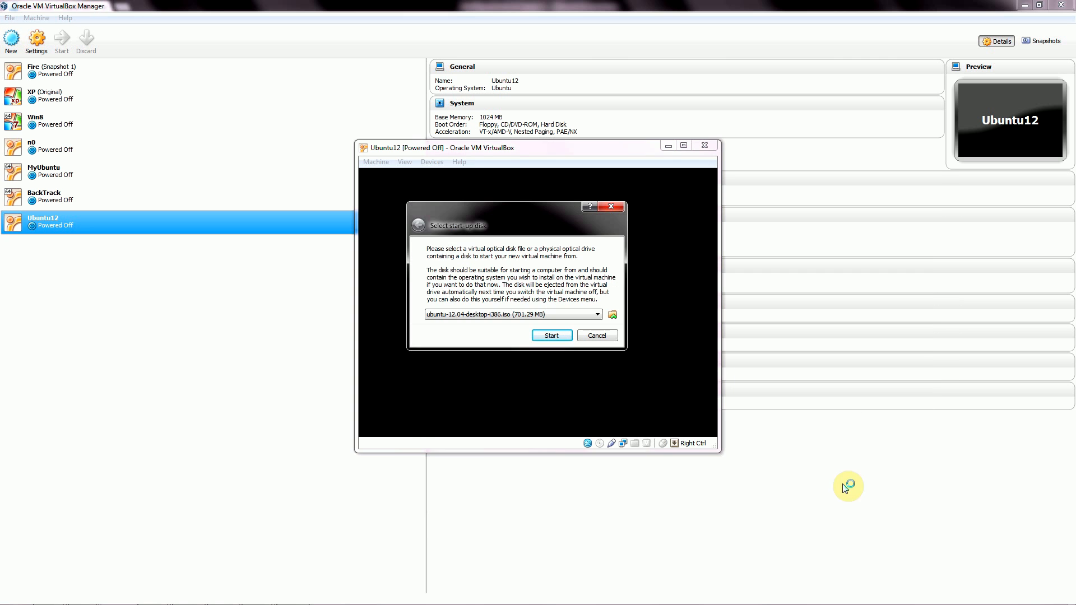
# Boot Ubuntu12 from the ISO, move its window left and maximize it.
pyautogui.click(552, 335)
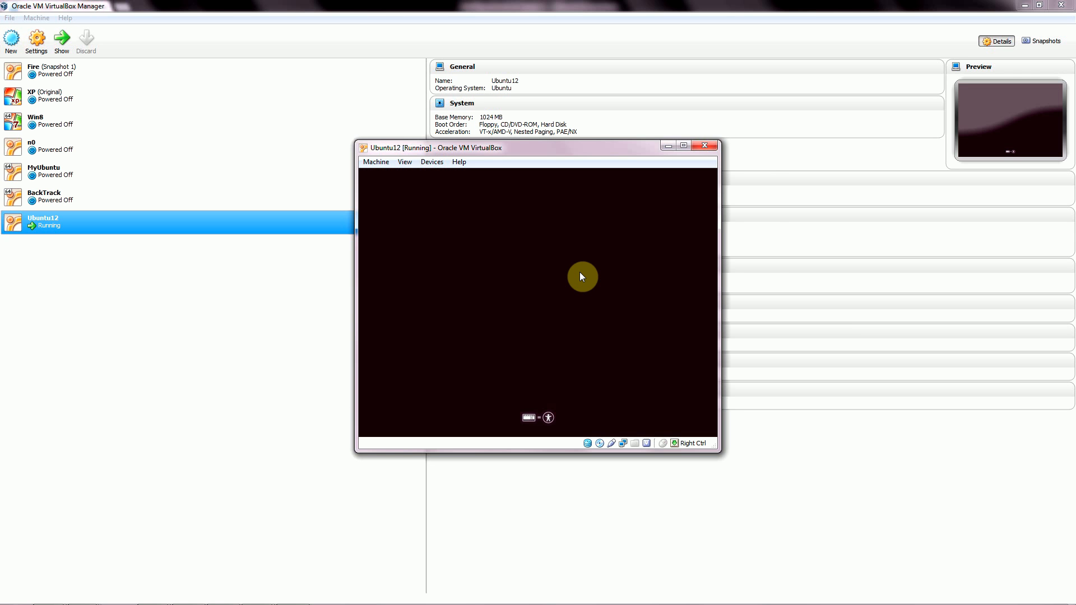
pyautogui.moveTo(560, 154); pyautogui.dragTo(346, 164)
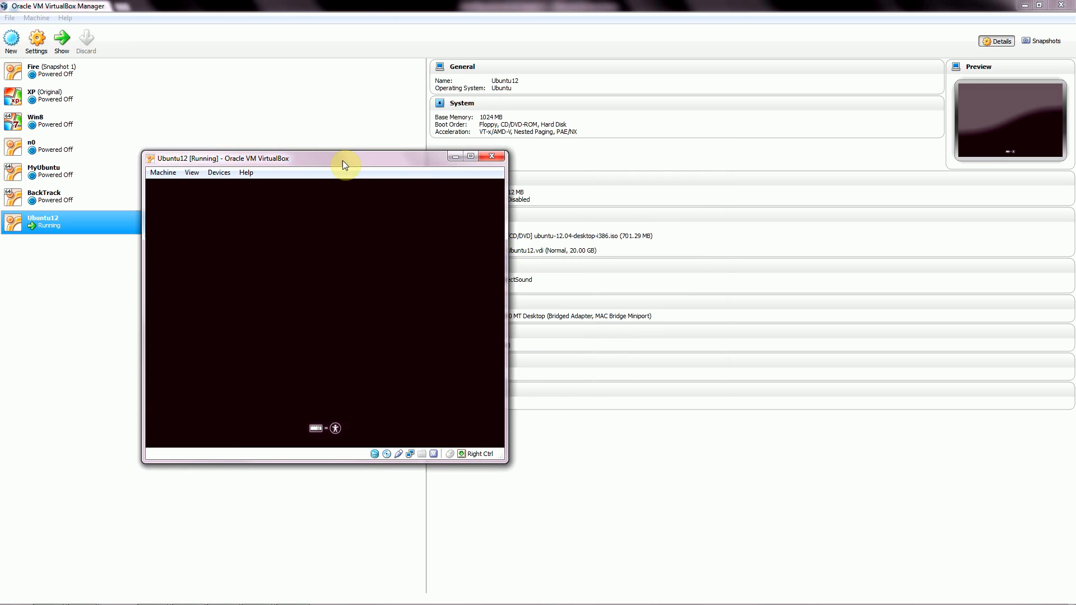
pyautogui.click(469, 157)
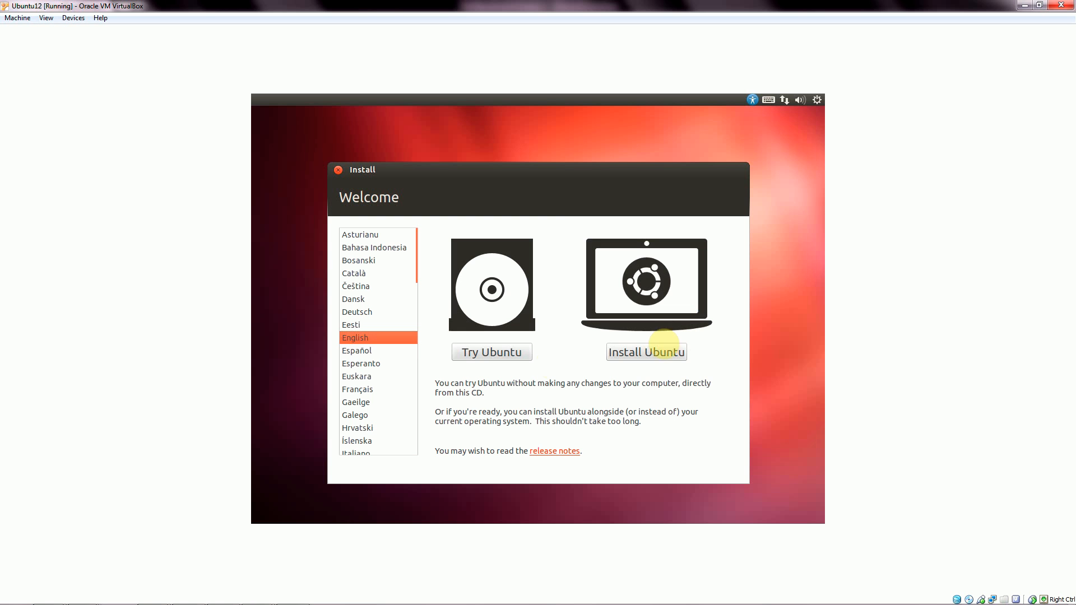
# Choose Install Ubuntu, erase the 21.5 GB disk and start the installation with Install Now.
pyautogui.click(637, 354)
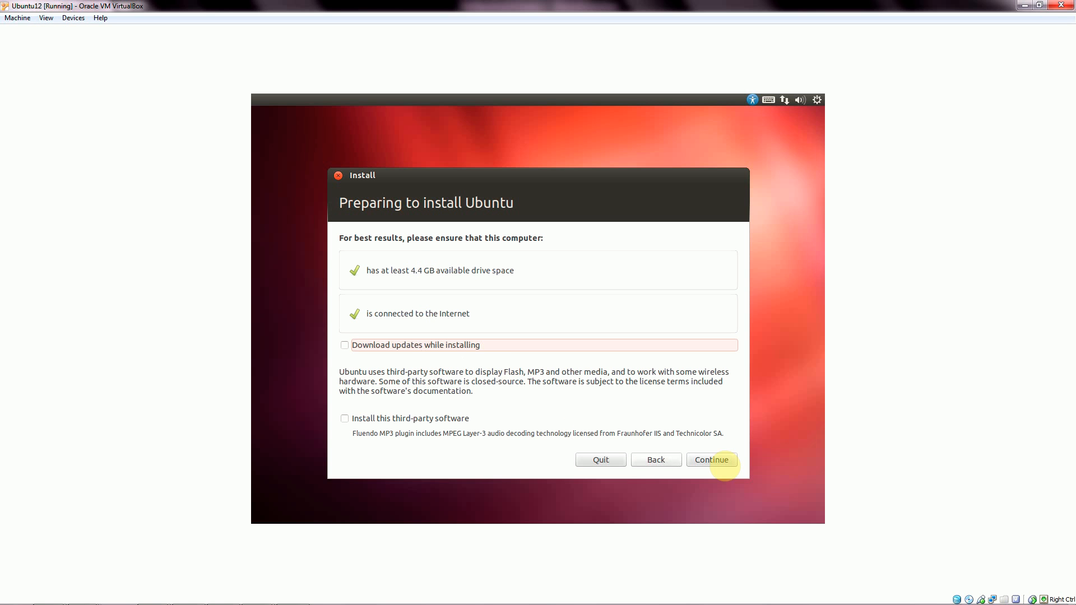
pyautogui.click(719, 464)
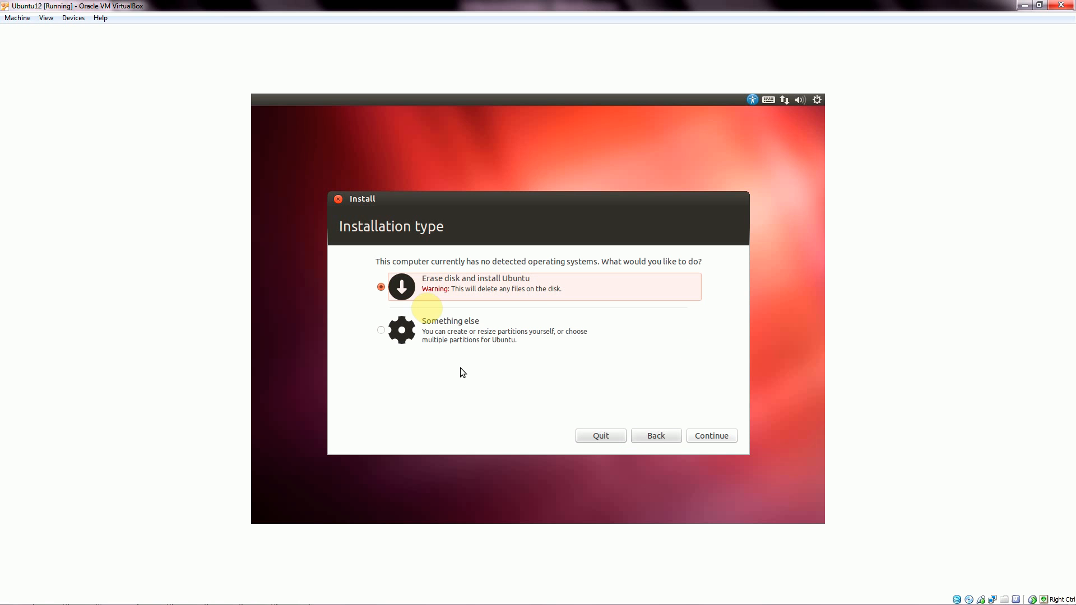
pyautogui.click(446, 285)
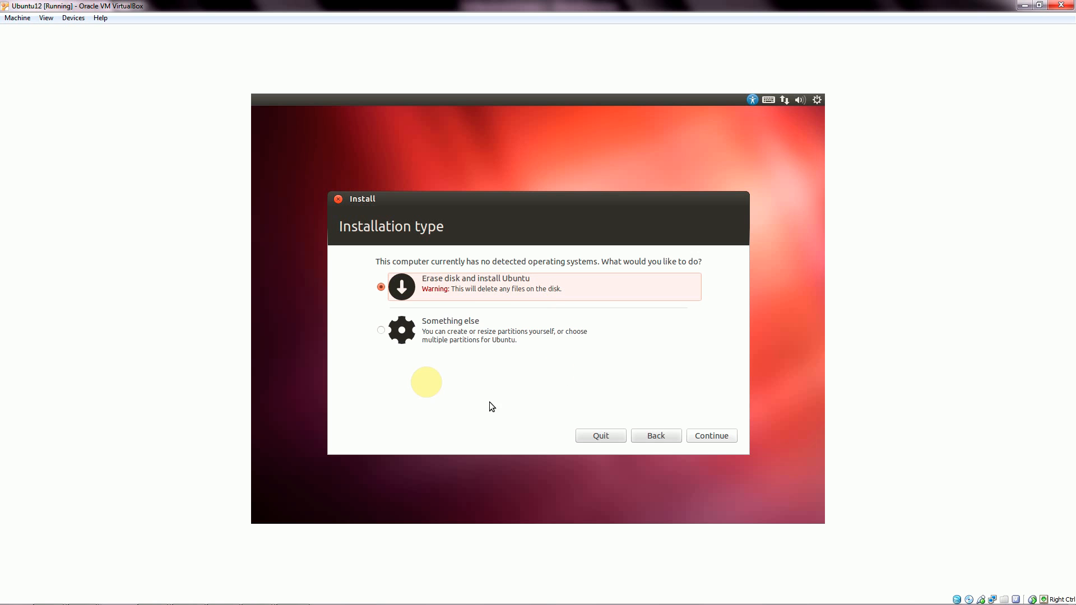
pyautogui.click(710, 438)
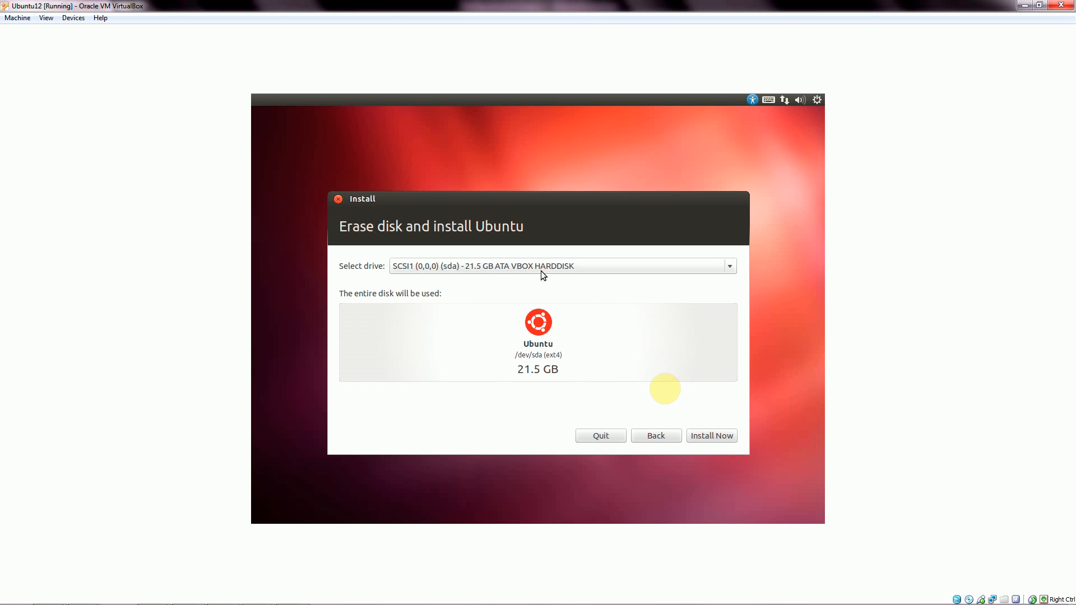
pyautogui.click(712, 435)
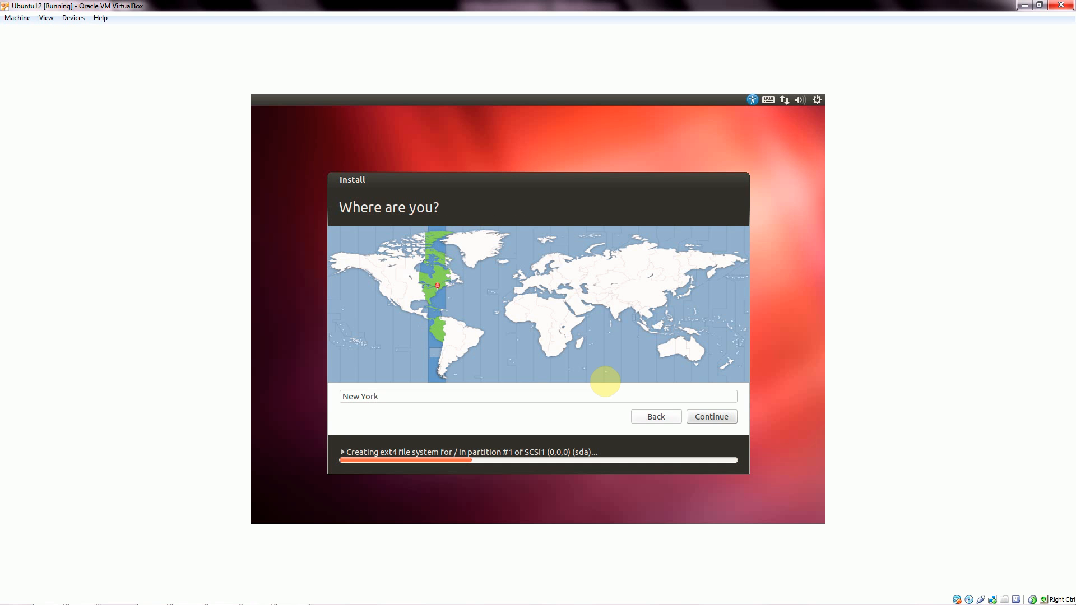
# Accept New York and the English (US) keyboard, then enter your name and review the computer name and username.
pyautogui.click(705, 422)
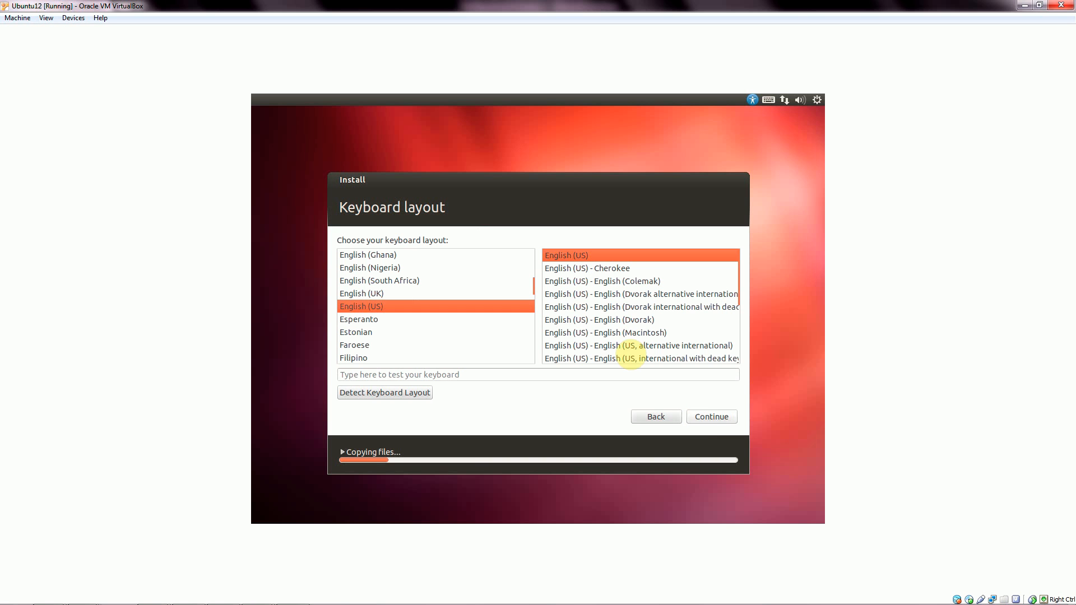
pyautogui.click(703, 420)
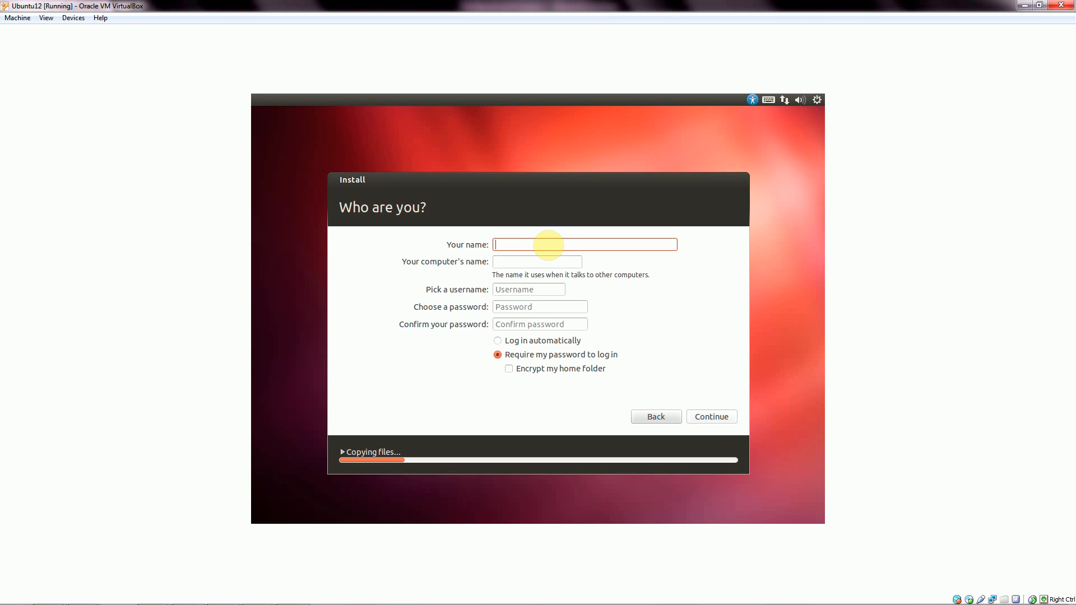
pyautogui.write('brandon')
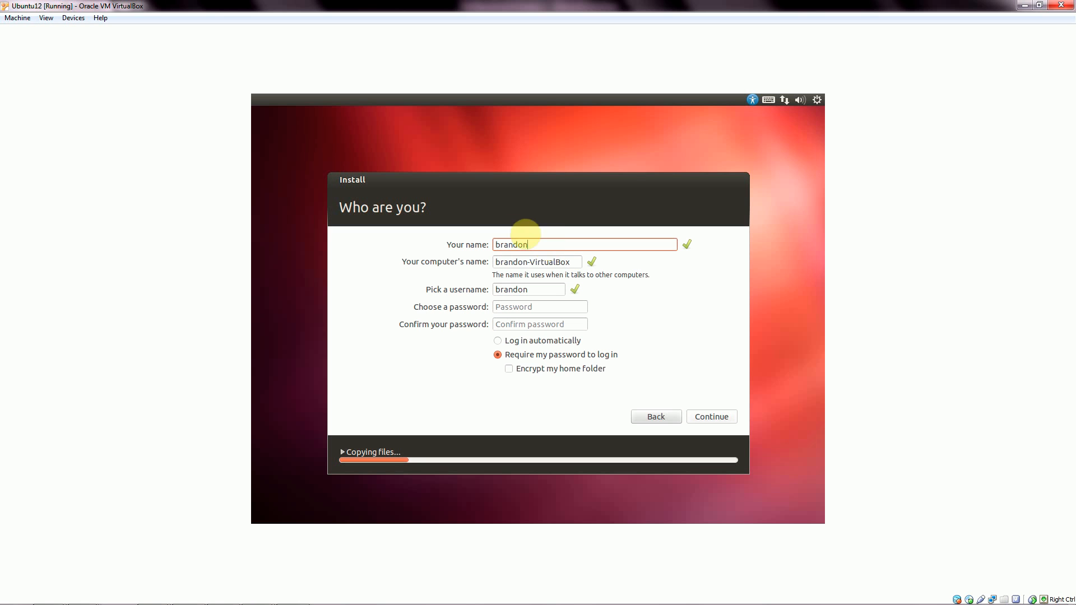
pyautogui.click(534, 264)
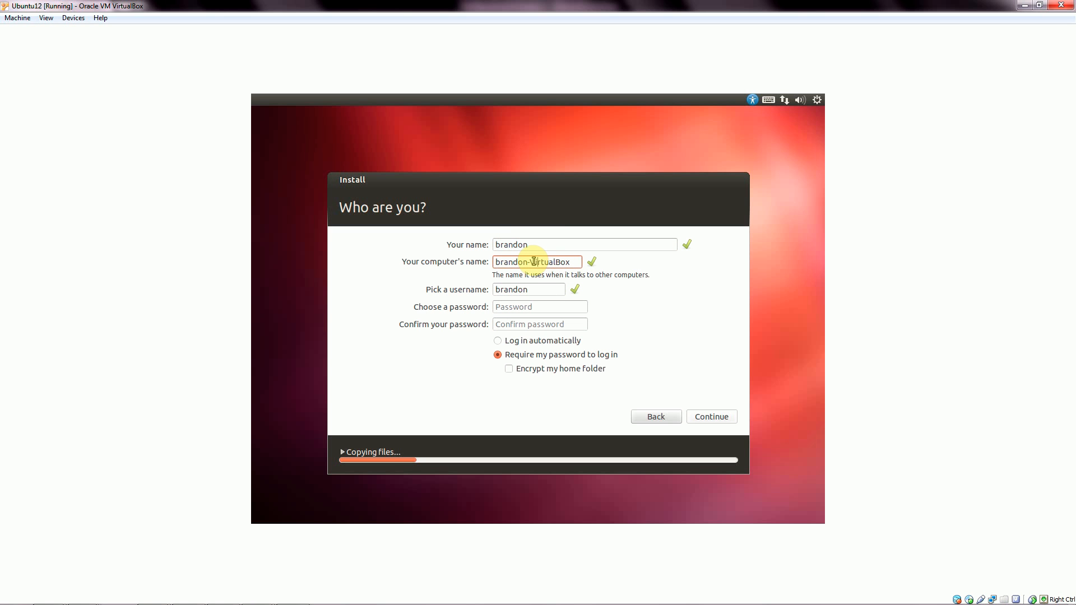
pyautogui.click(538, 289)
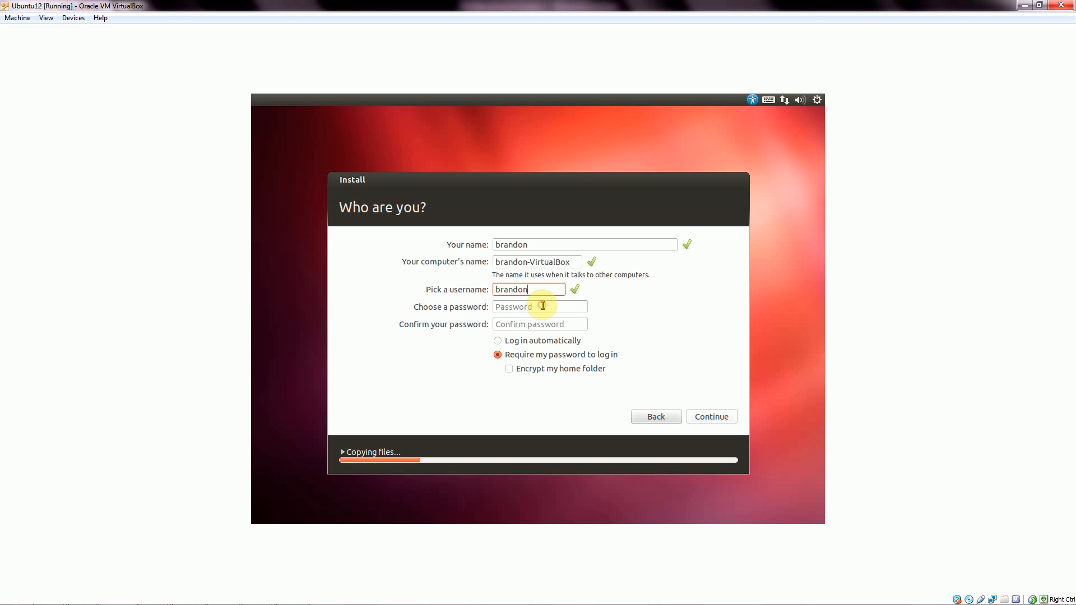
# Enter the account password and confirm it, correcting it until both entries match.
pyautogui.click(522, 311)
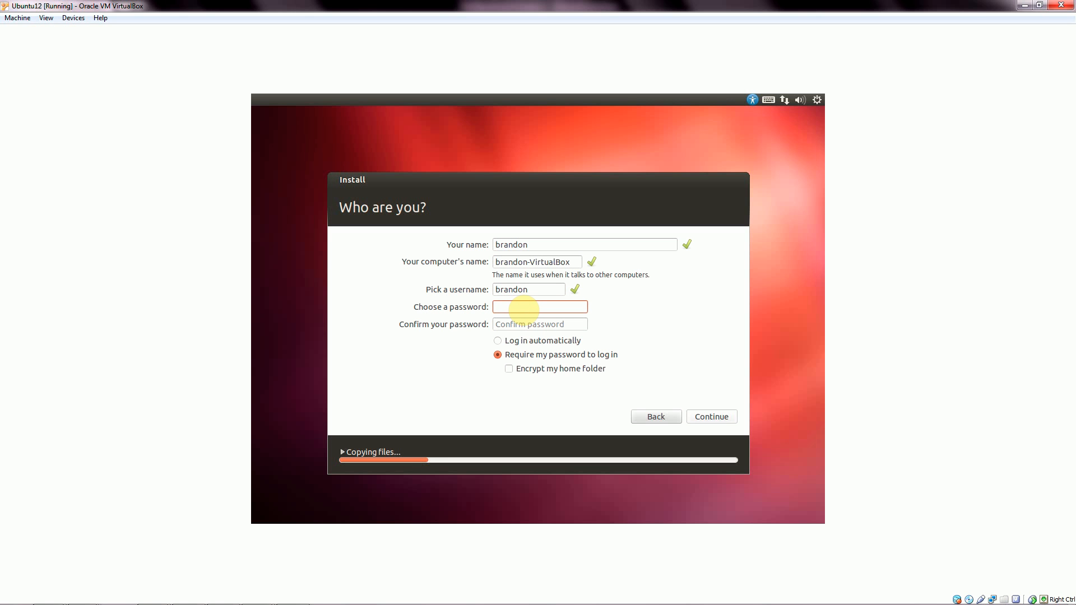
pyautogui.write('a')
pyautogui.press('BackSpace')
pyautogui.write('a')
pyautogui.write('aaaa')
pyautogui.press('Tab')
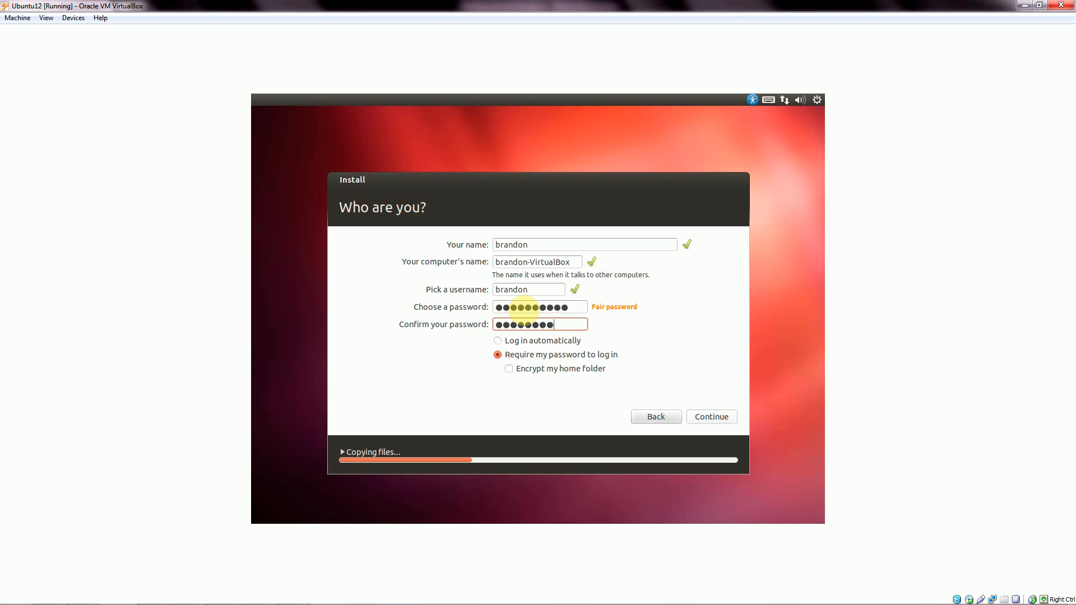
pyautogui.write('aaaaaaaaaaaaa')
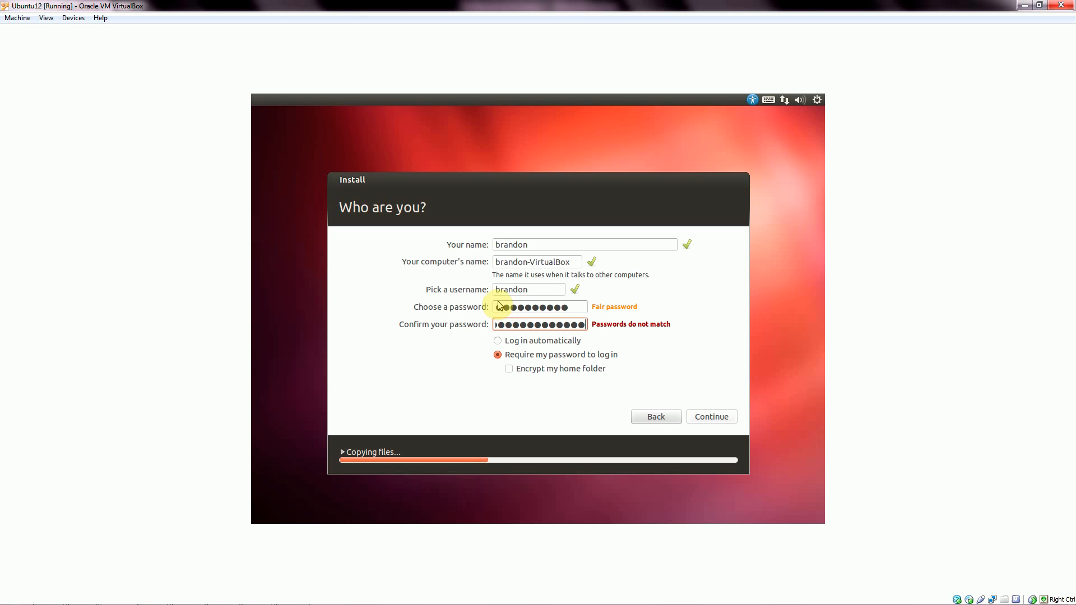
pyautogui.click(579, 308)
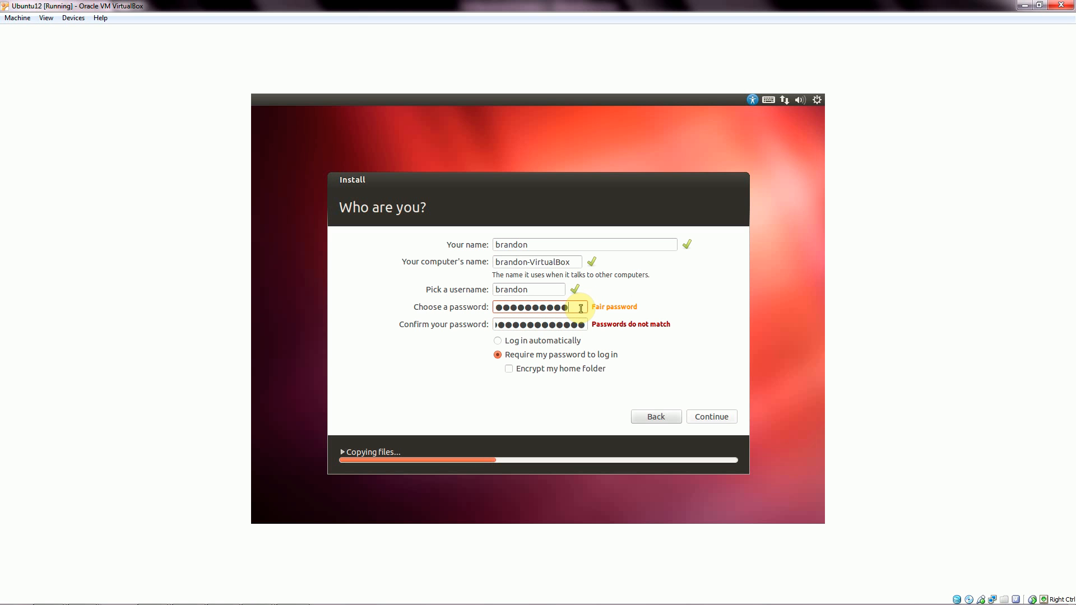
pyautogui.write('aa')
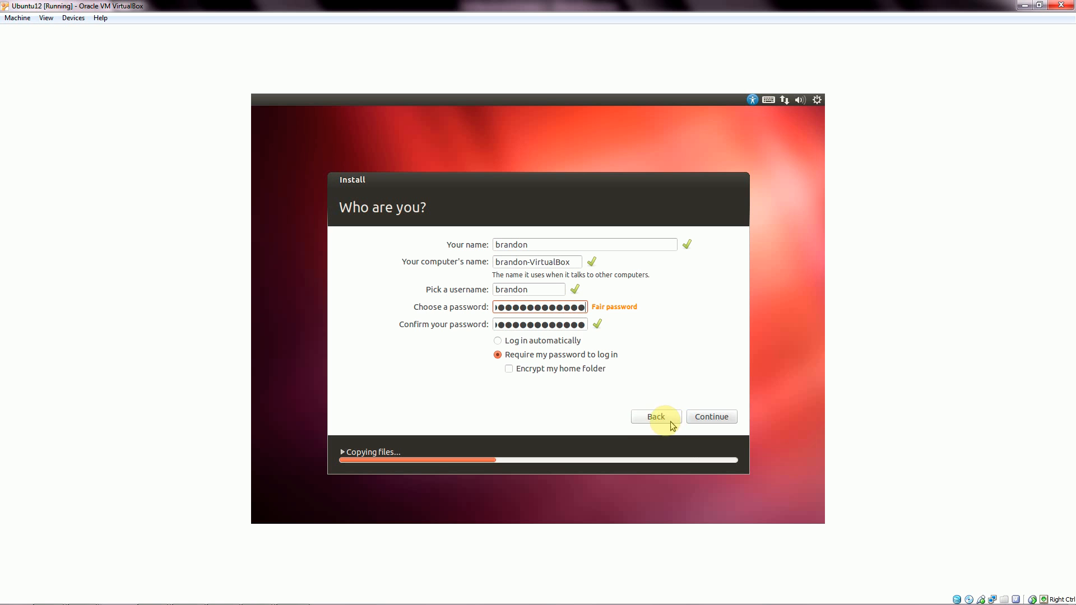
# Submit the account details and wait until installation finishes and asks to remove the media.
pyautogui.click(711, 414)
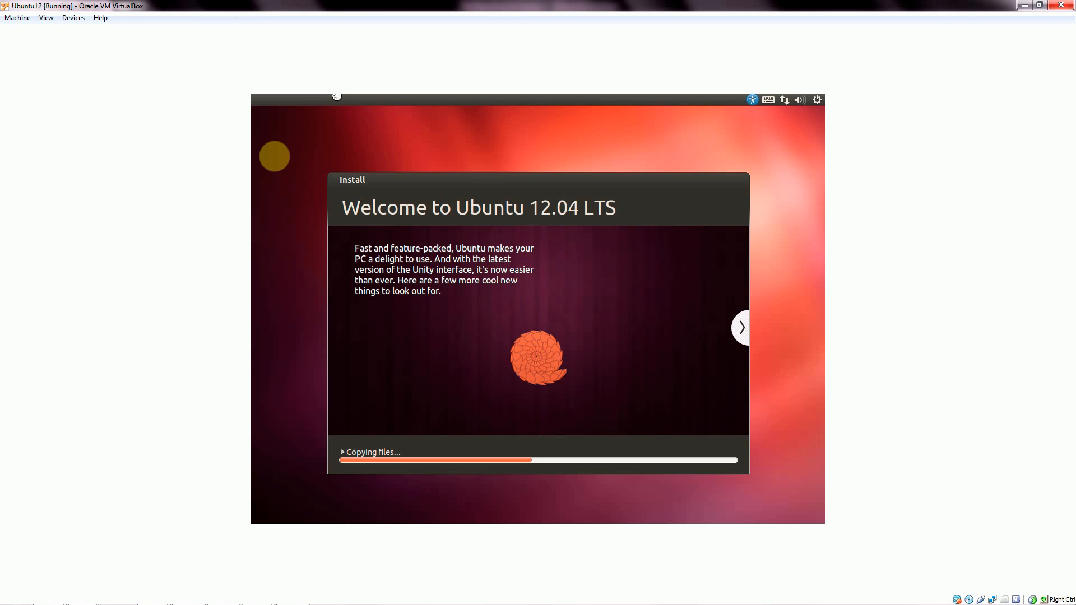
pyautogui.moveTo(467, 593)
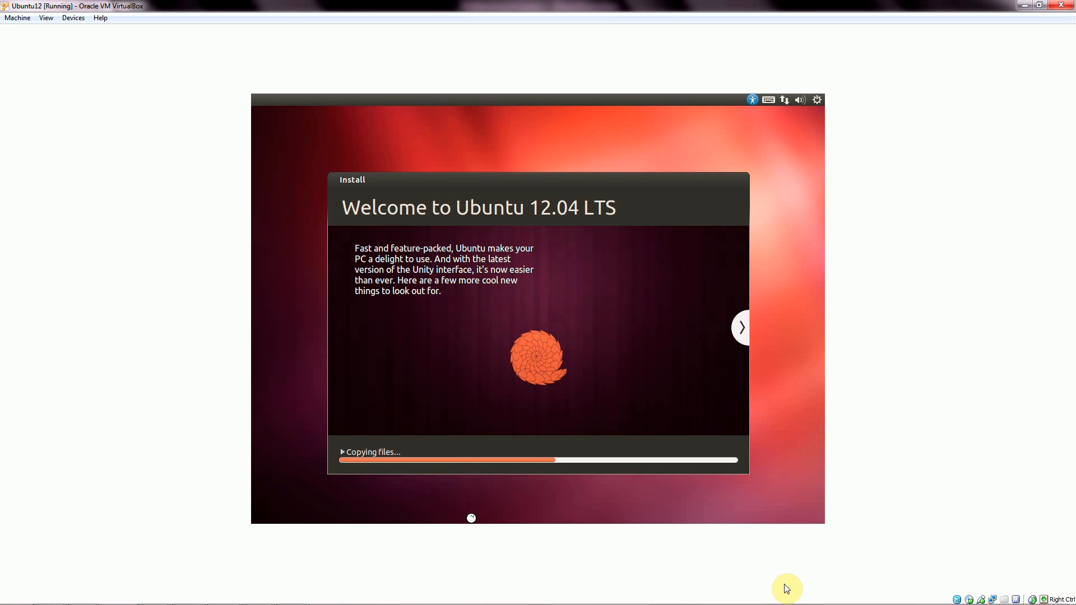
pyautogui.moveTo(947, 597)
pyautogui.click(992, 595)
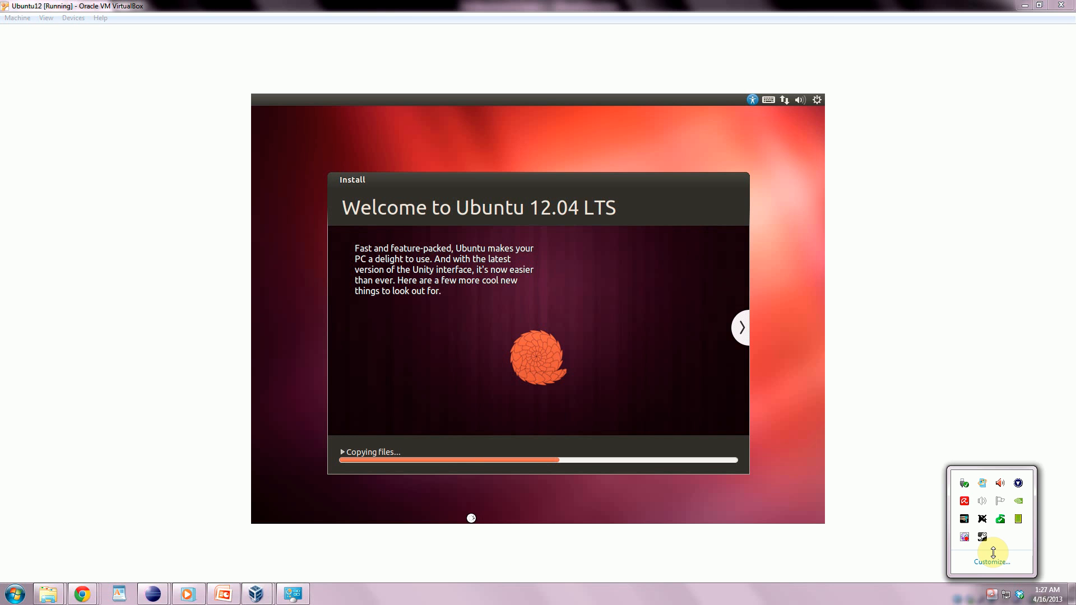
pyautogui.click(965, 538)
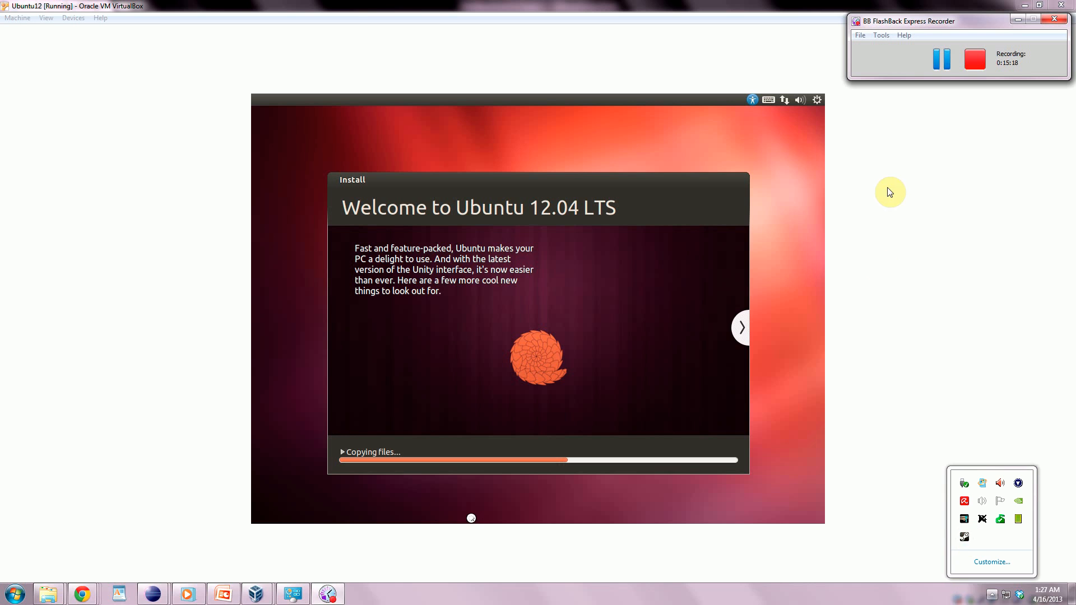
pyautogui.click(942, 59)
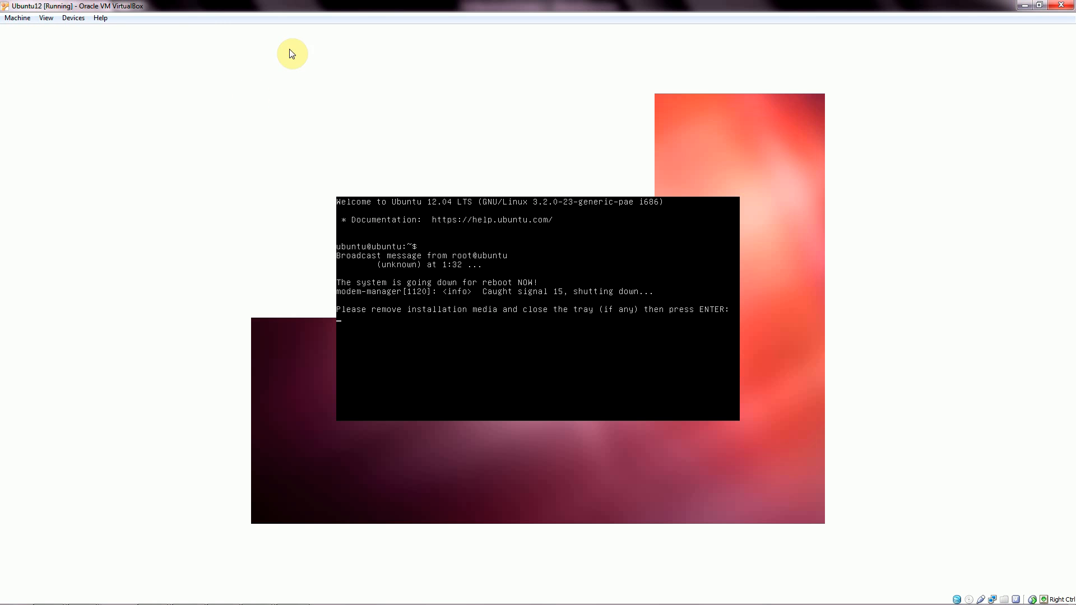
# Send the shutdown signal to Ubuntu12 from the machine's control menu.
pyautogui.click(17, 18)
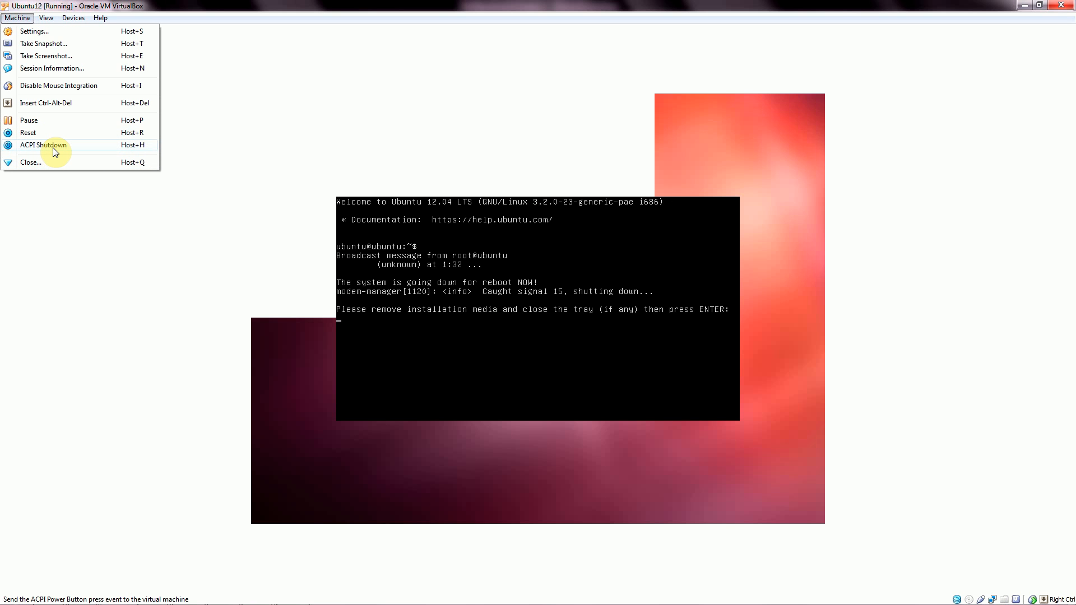
pyautogui.click(50, 165)
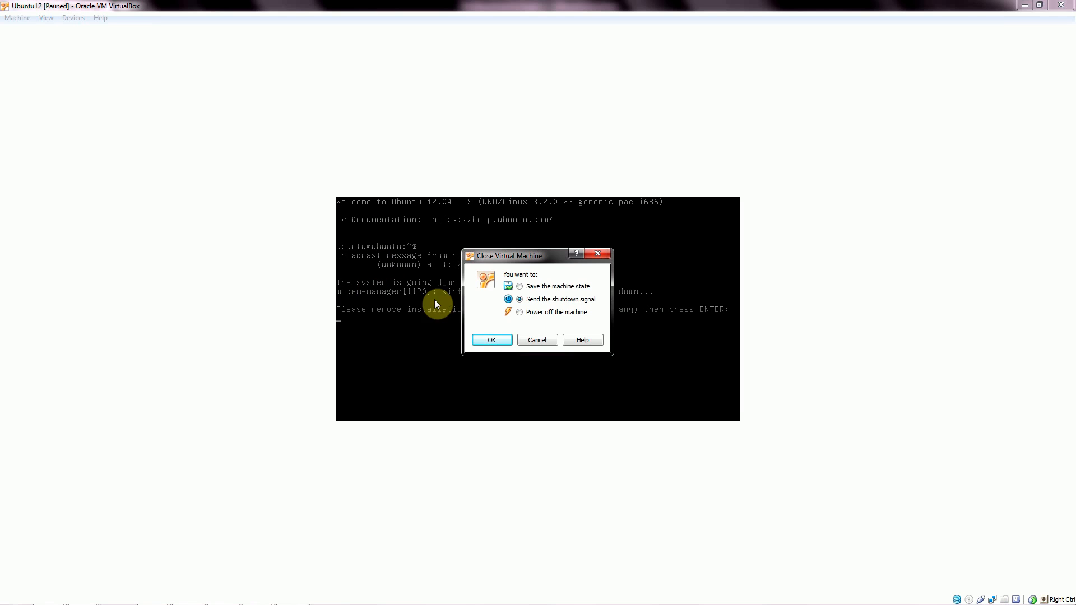
pyautogui.click(499, 341)
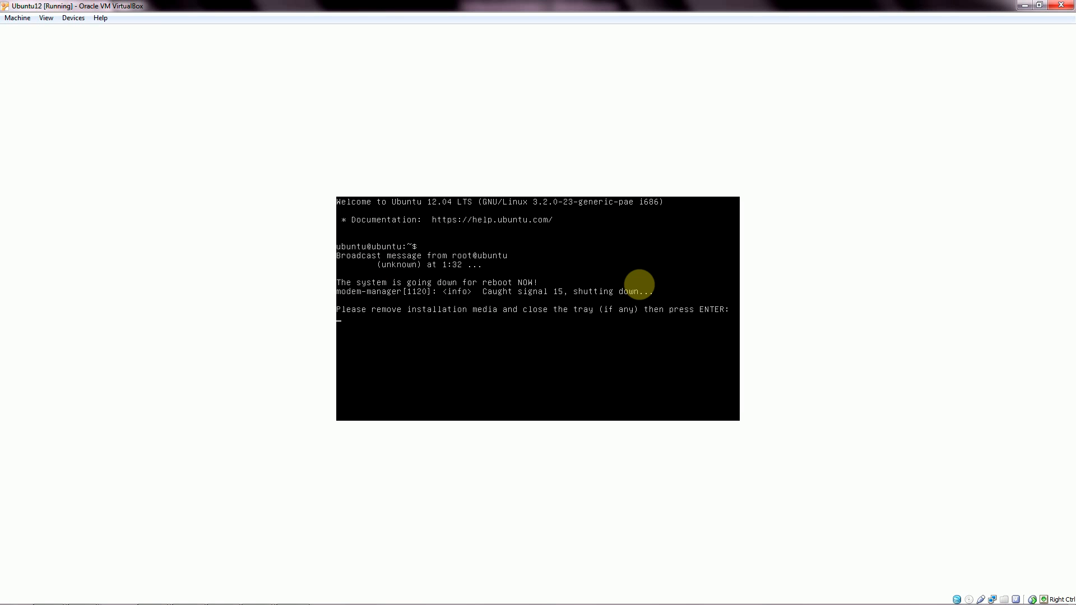
# Restore the window and power off Ubuntu12 via the Close Virtual Machine dialog.
pyautogui.click(1038, 7)
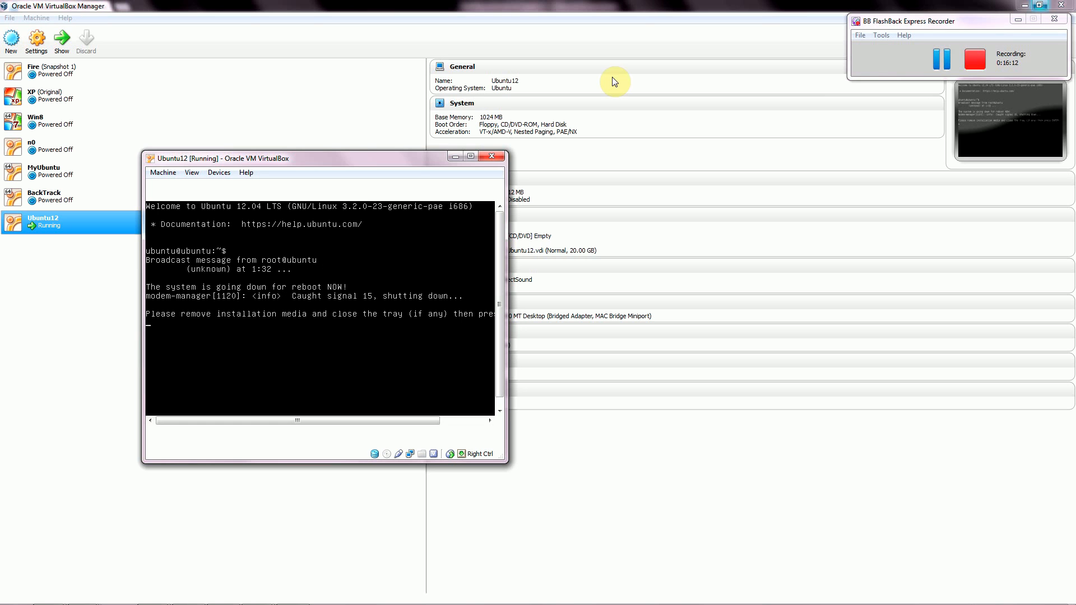
pyautogui.click(490, 157)
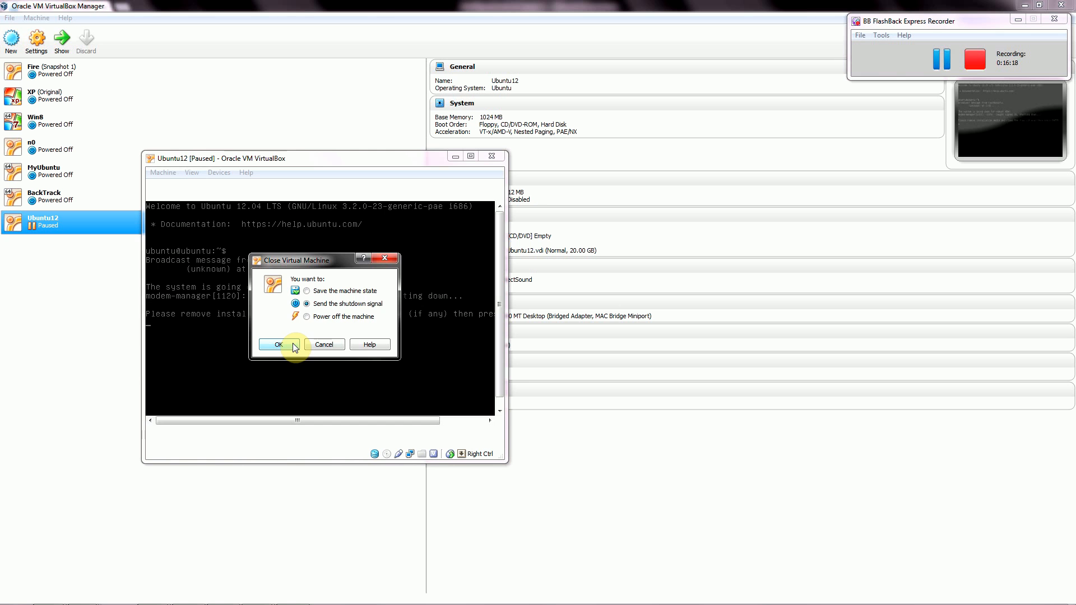
pyautogui.click(306, 317)
pyautogui.click(280, 344)
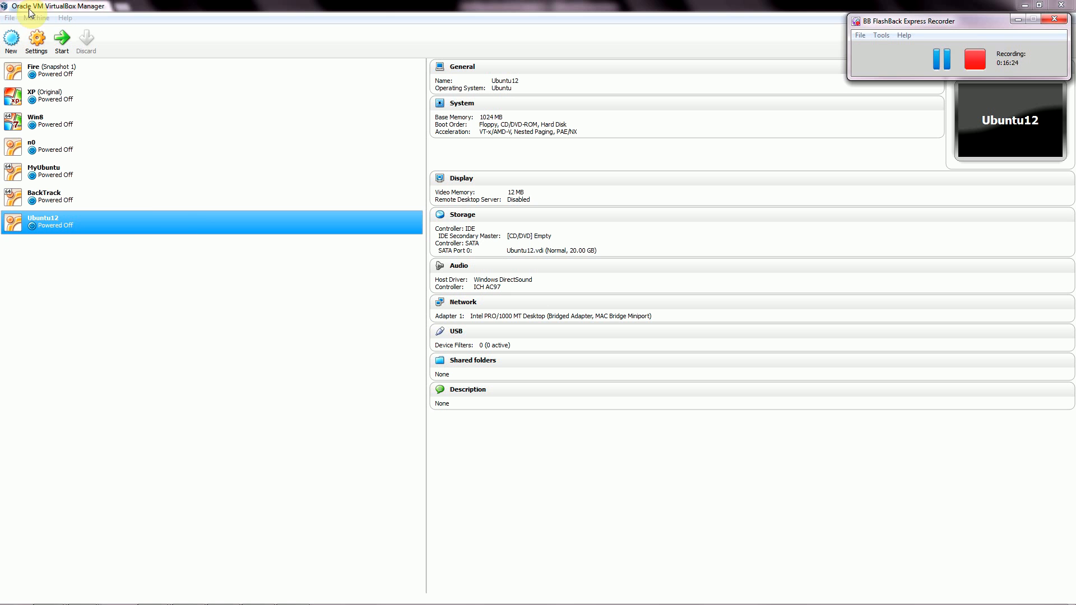
# Inspect Ubuntu12's storage, with the Ubuntu12.vdi disk and an empty IDE CD/DVD drive, then open its context menu.
pyautogui.click(51, 218)
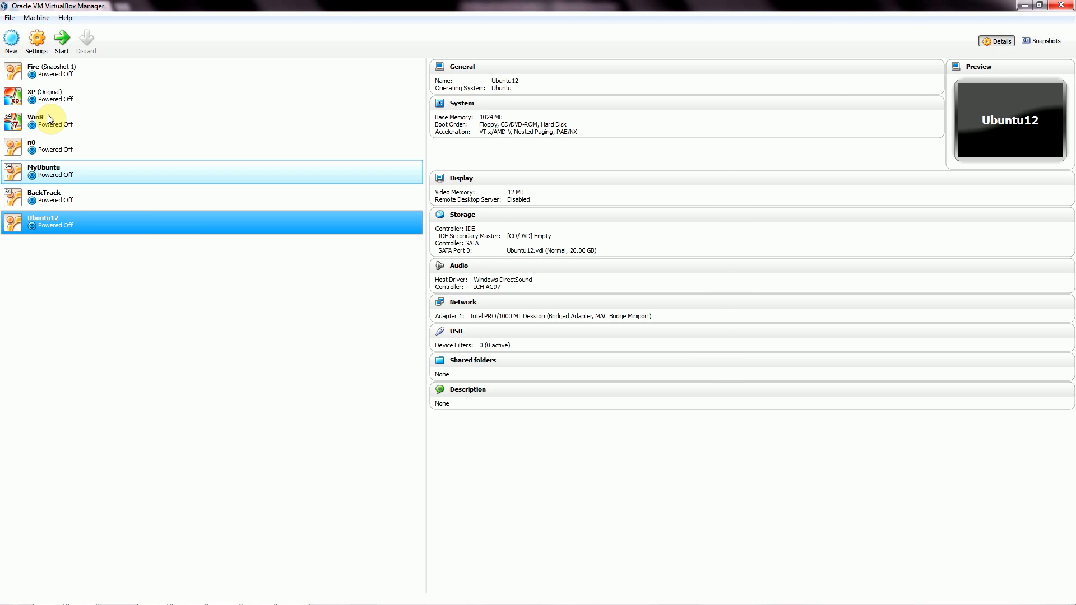
pyautogui.click(35, 42)
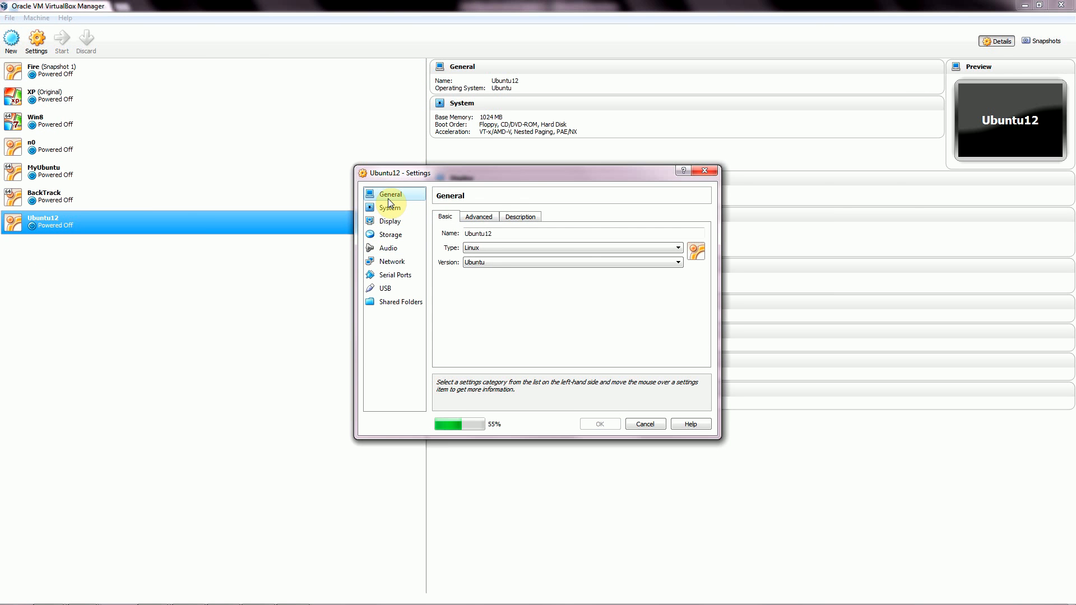
pyautogui.click(392, 234)
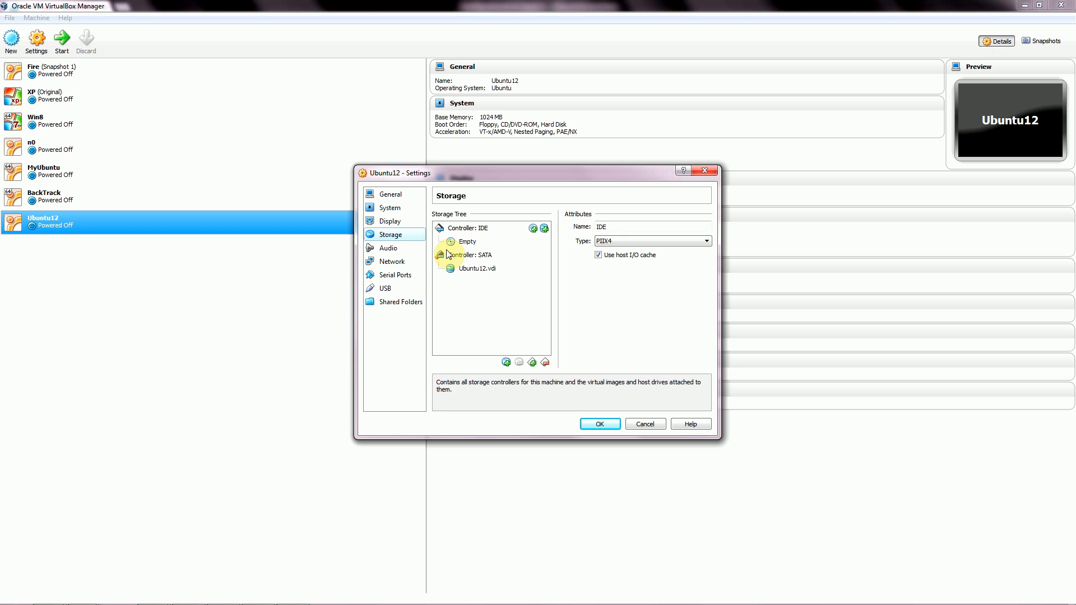
pyautogui.click(480, 270)
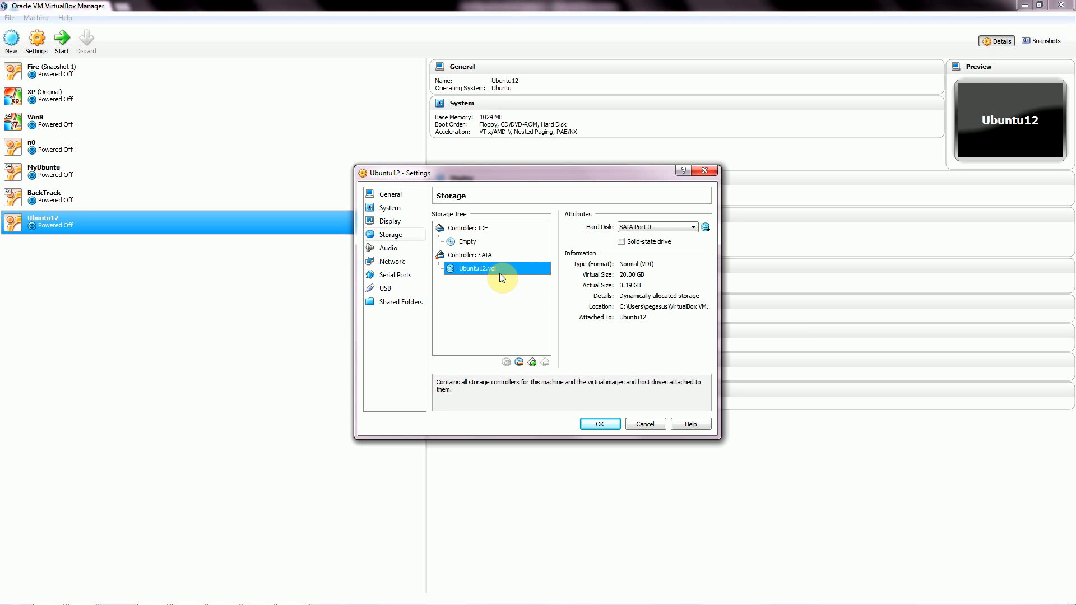
pyautogui.click(476, 242)
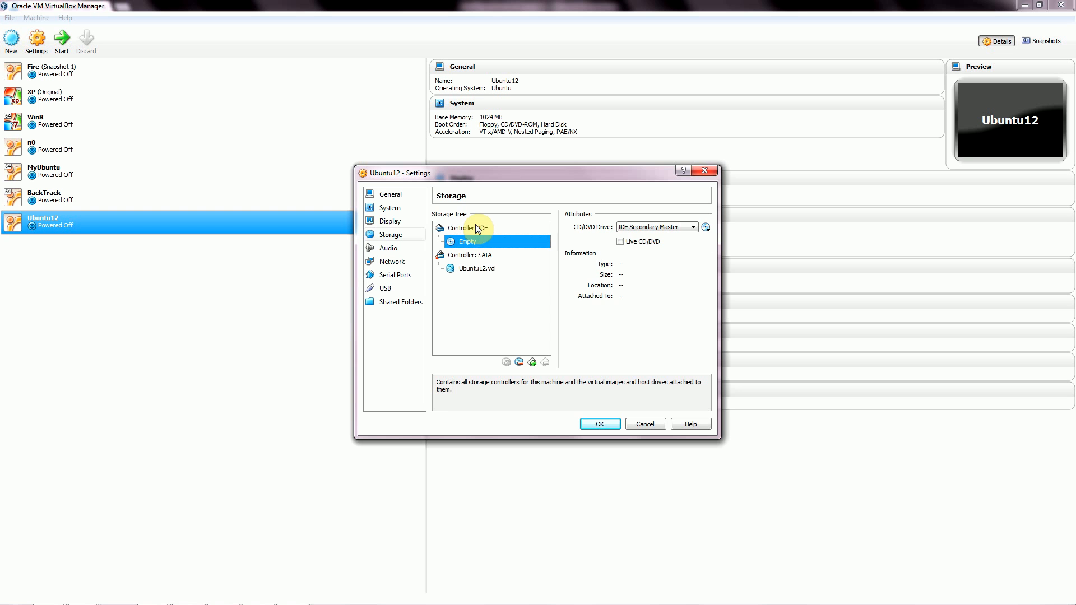
pyautogui.click(476, 229)
pyautogui.click(473, 241)
pyautogui.click(599, 425)
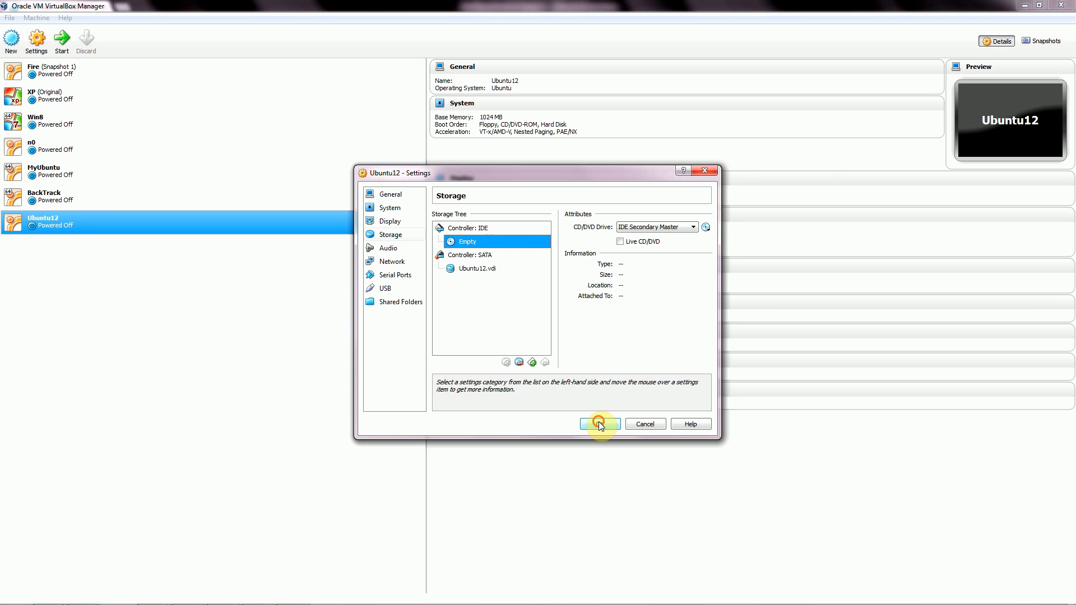
pyautogui.rightClick(93, 222)
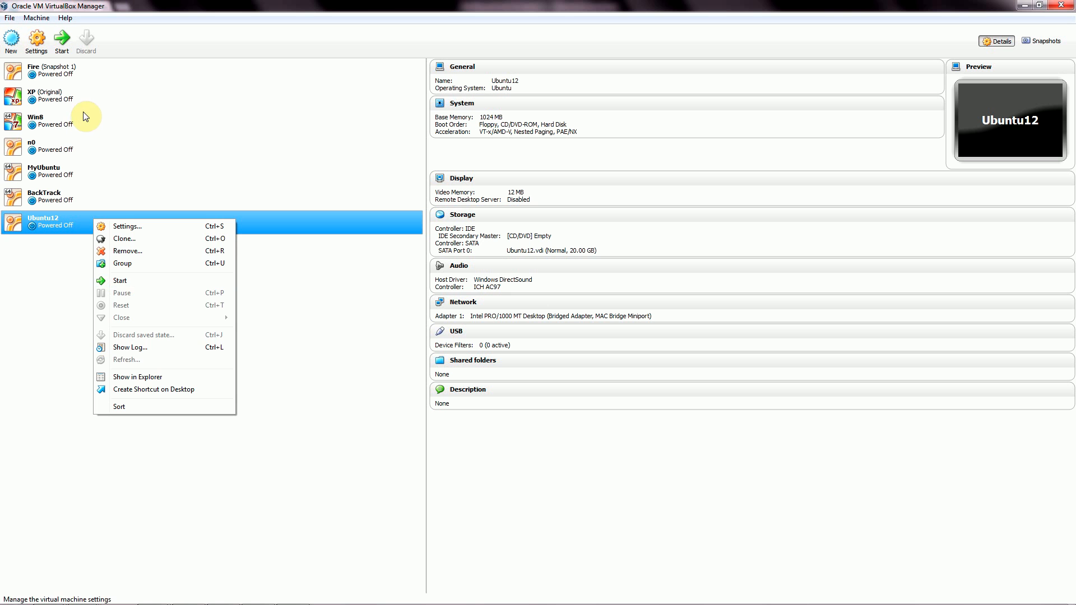
# Start Ubuntu12 and maximise its window, releasing the captured mouse with Right Ctrl during boot.
pyautogui.click(136, 280)
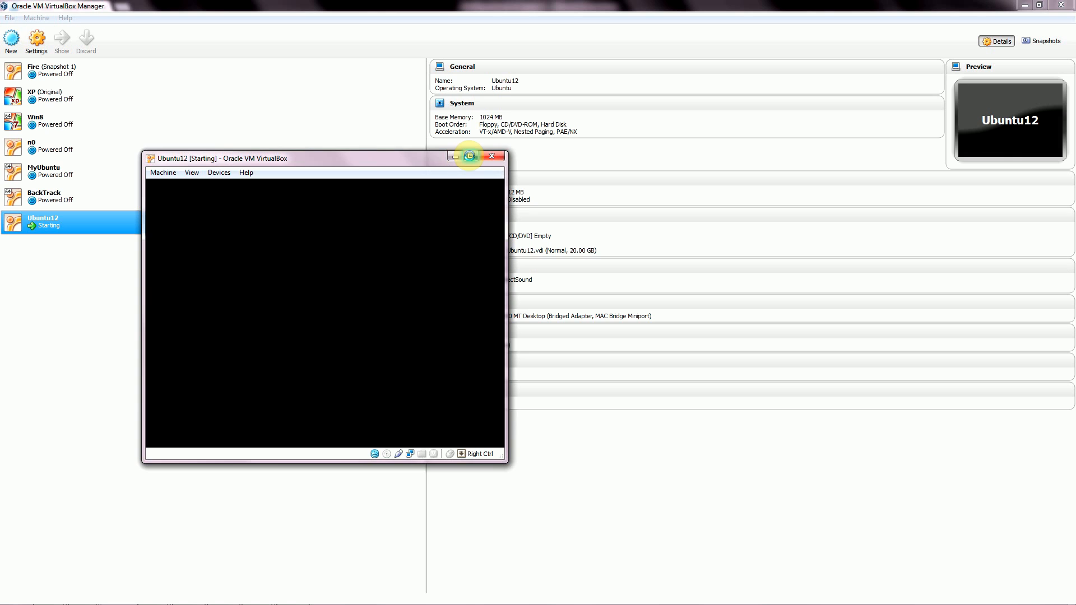
pyautogui.click(470, 156)
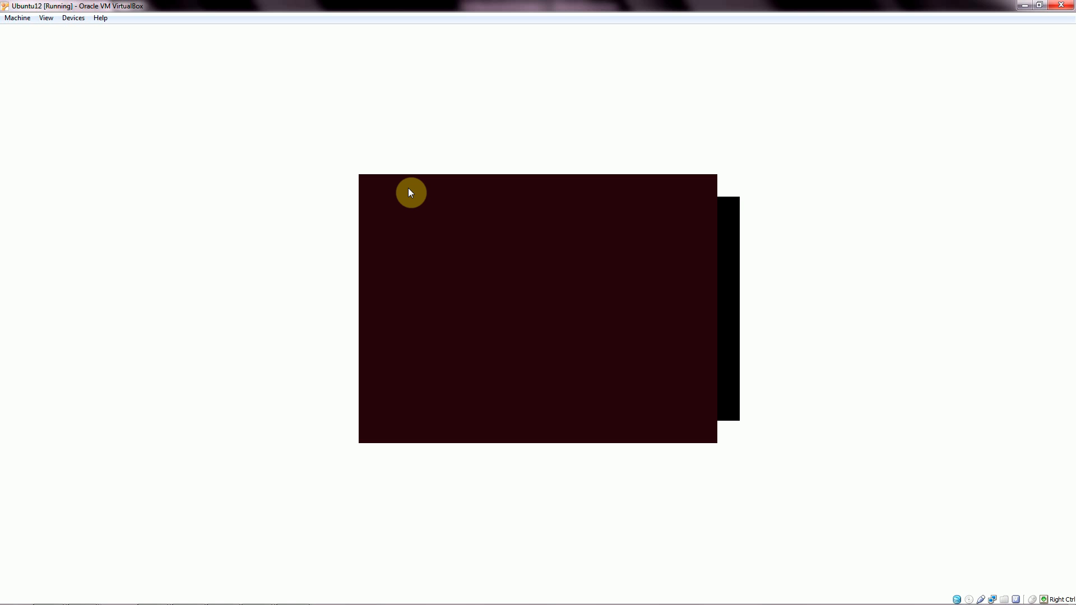
pyautogui.click(409, 189)
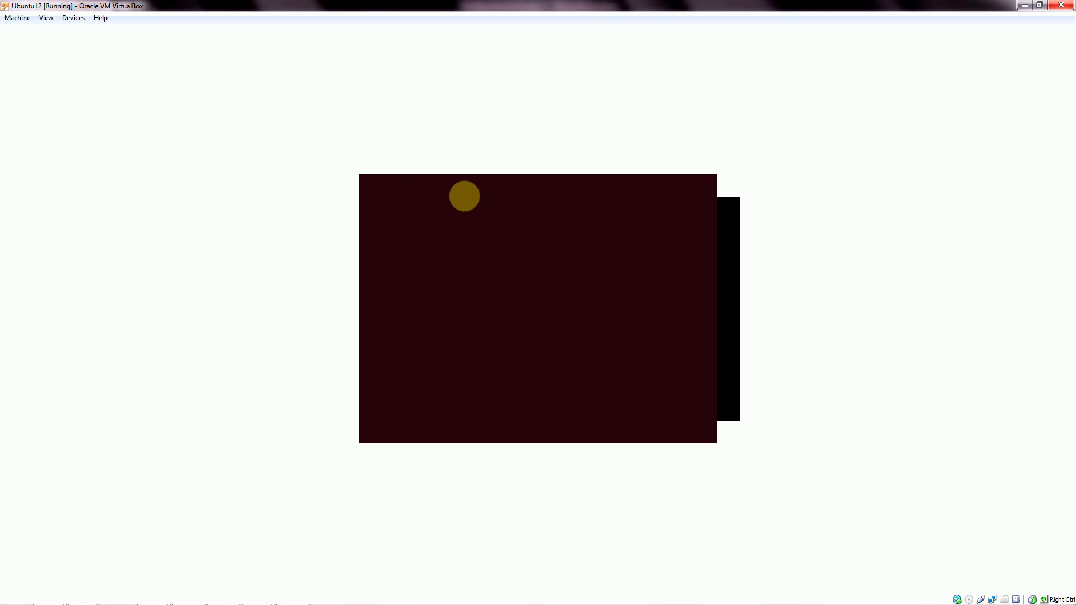
pyautogui.press('Control_R')
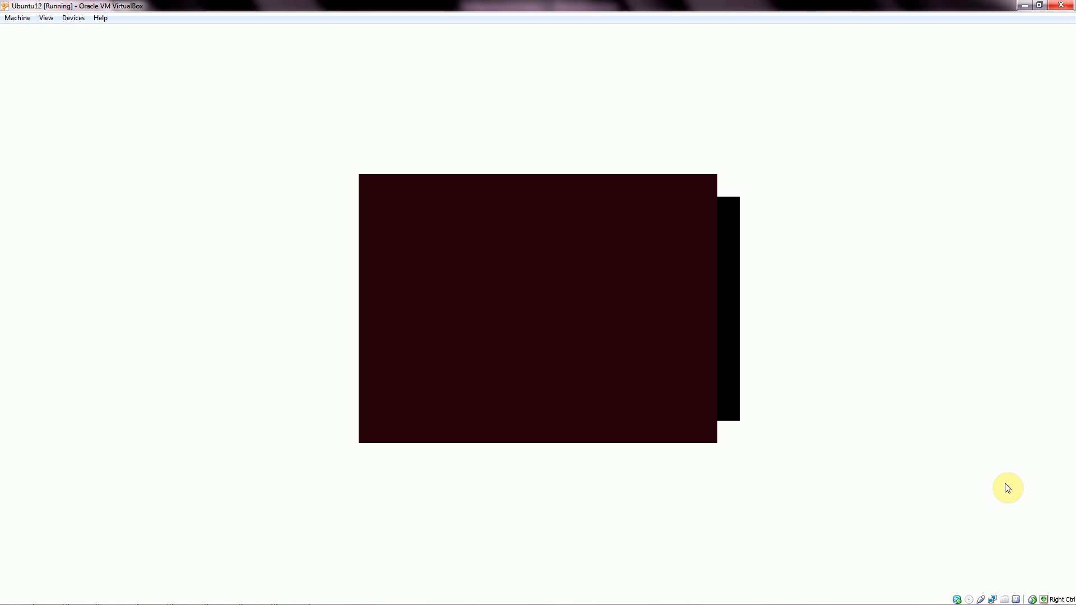
pyautogui.moveTo(941, 602)
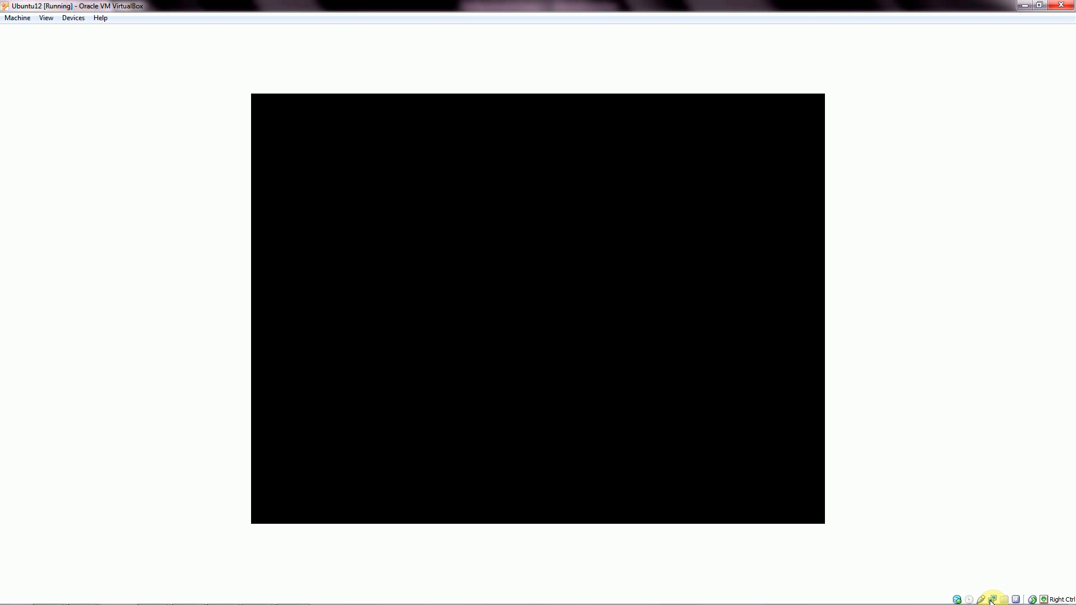
pyautogui.moveTo(992, 601)
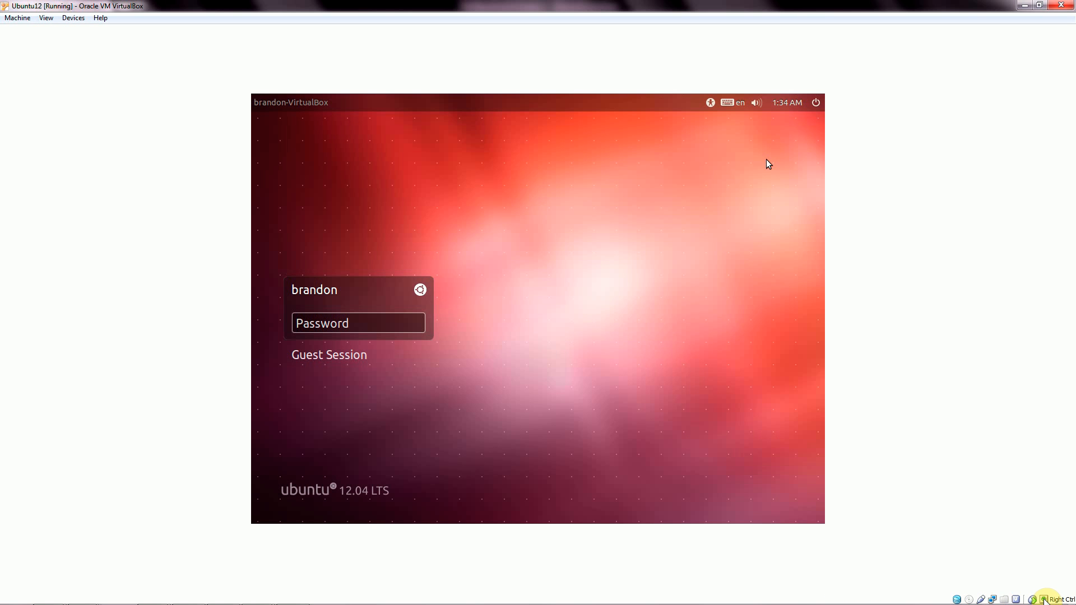
# Log in to Ubuntu12 with the account password, retrying after the first invalid attempt.
pyautogui.moveTo(1044, 600)
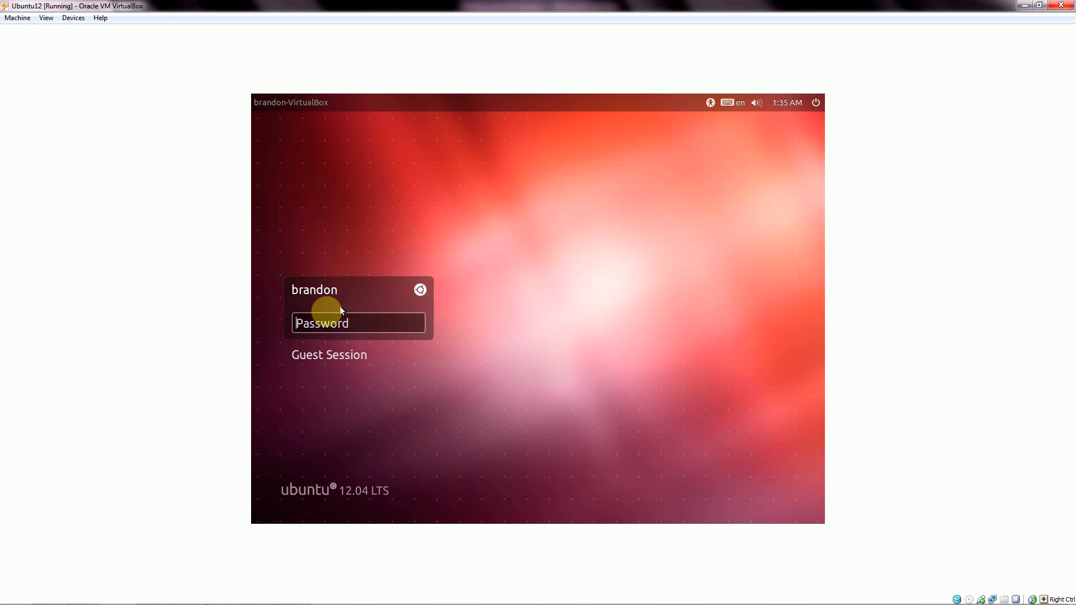
pyautogui.click(324, 324)
pyautogui.write('p')
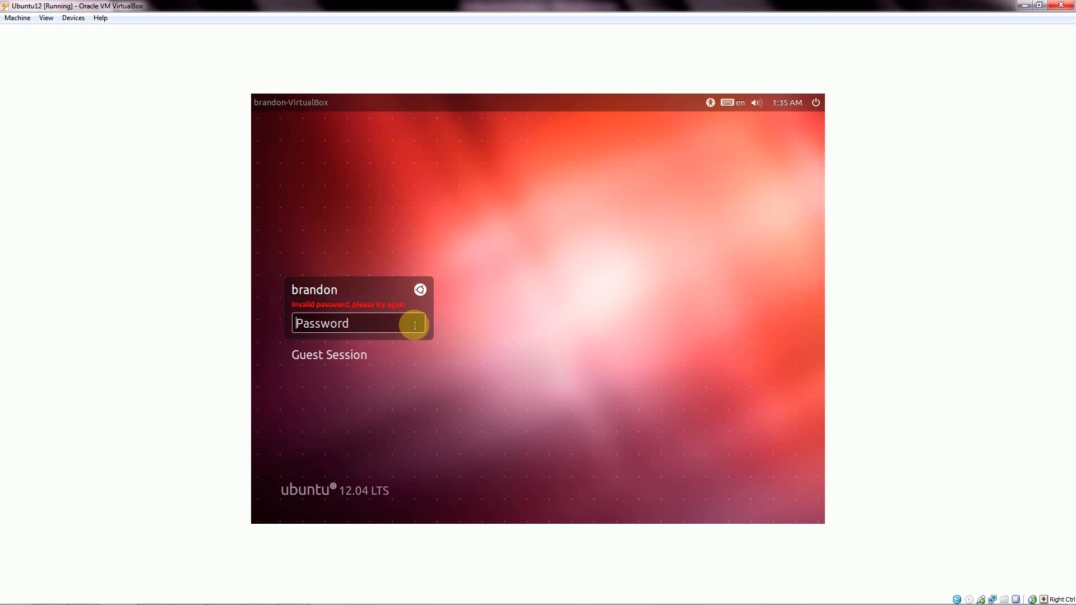
pyautogui.write('p')
pyautogui.click(414, 326)
pyautogui.write('p')
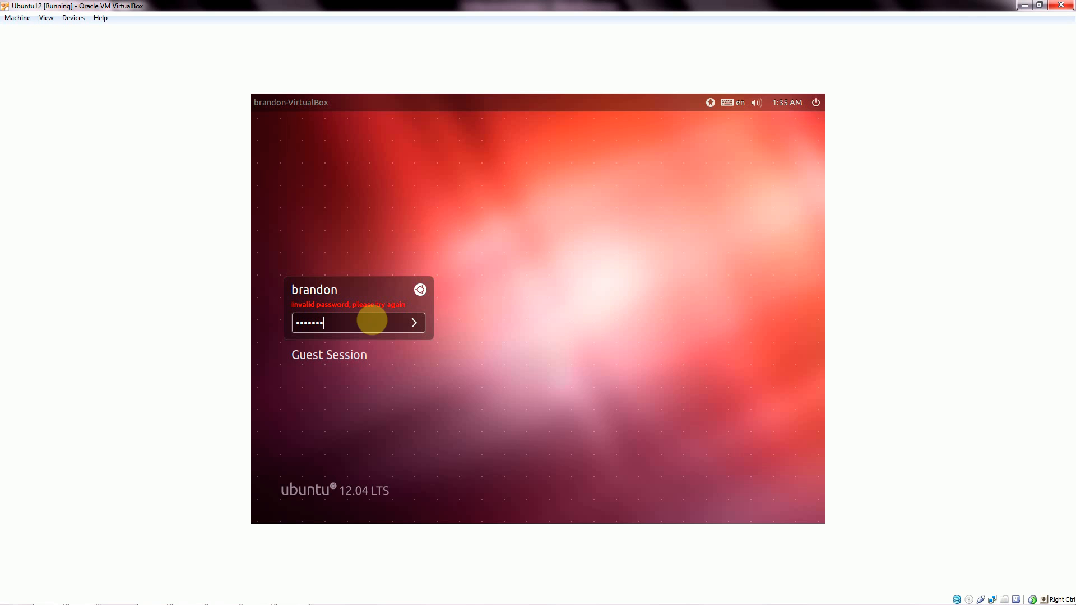
pyautogui.press('Return')
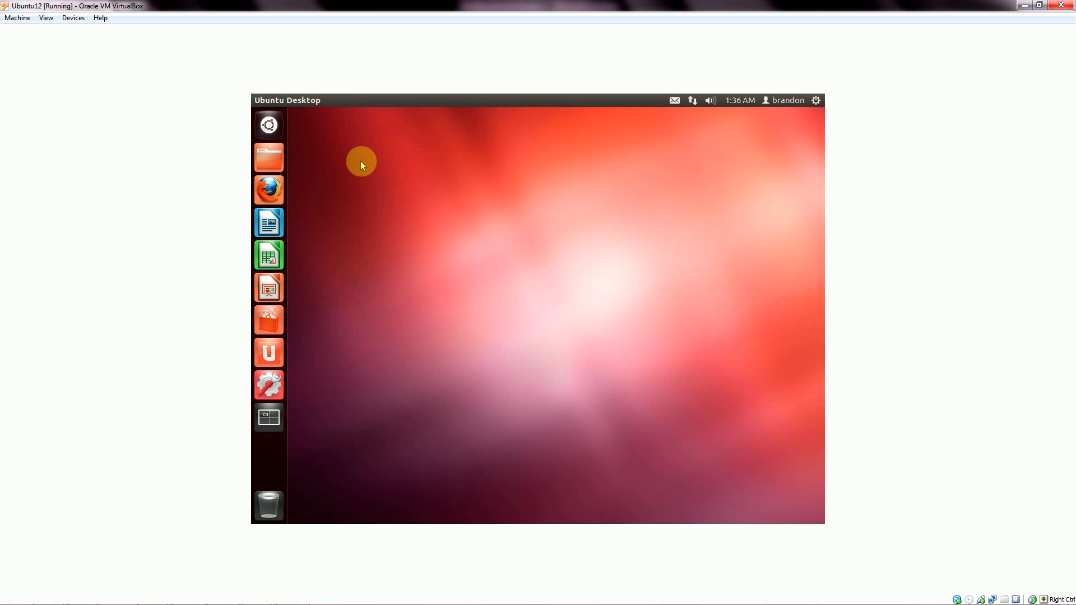
# Insert the Guest Additions disc via Devices and cancel the Force Unmount question.
pyautogui.click(81, 19)
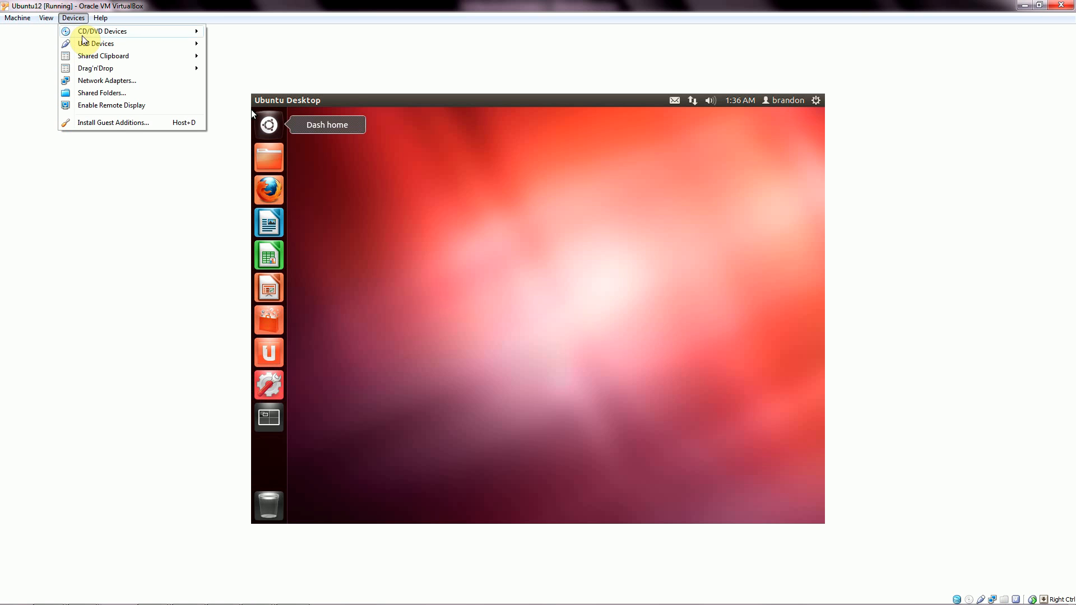
pyautogui.click(111, 123)
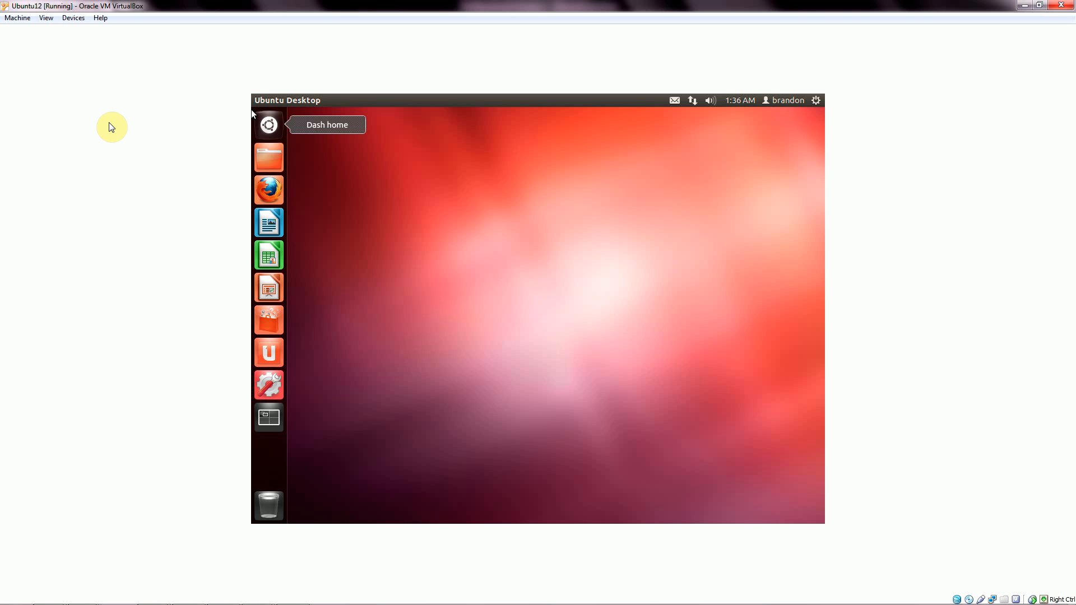
pyautogui.click(73, 18)
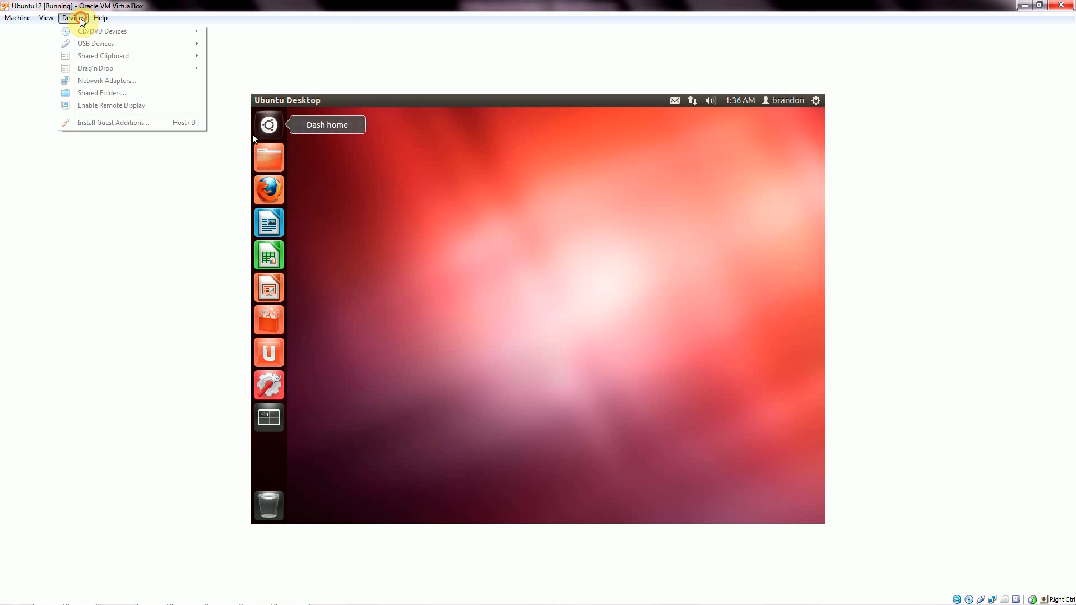
pyautogui.click(110, 123)
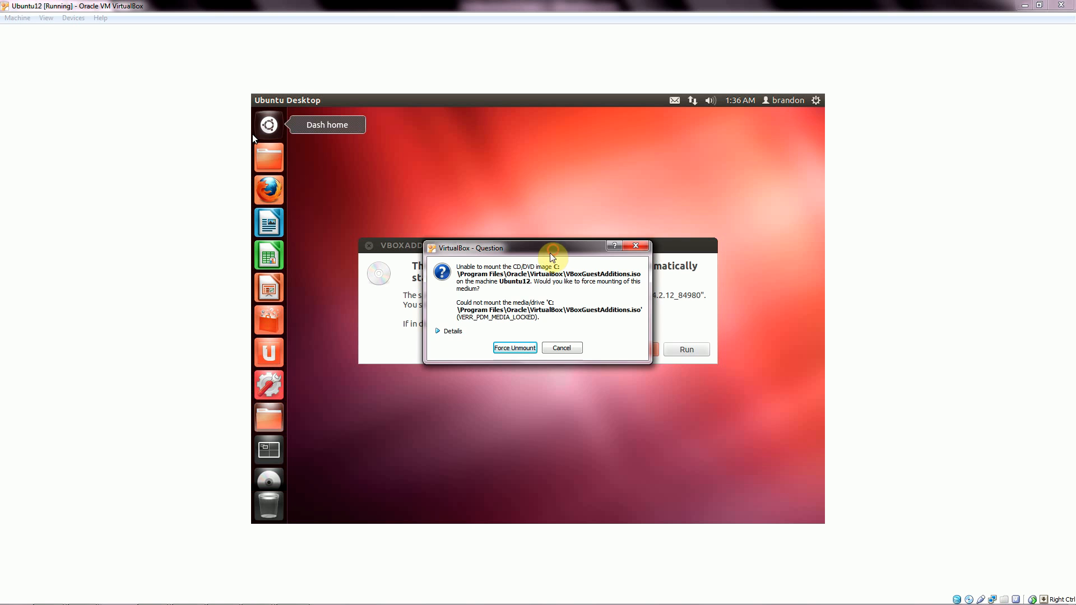
pyautogui.moveTo(553, 249); pyautogui.dragTo(540, 309)
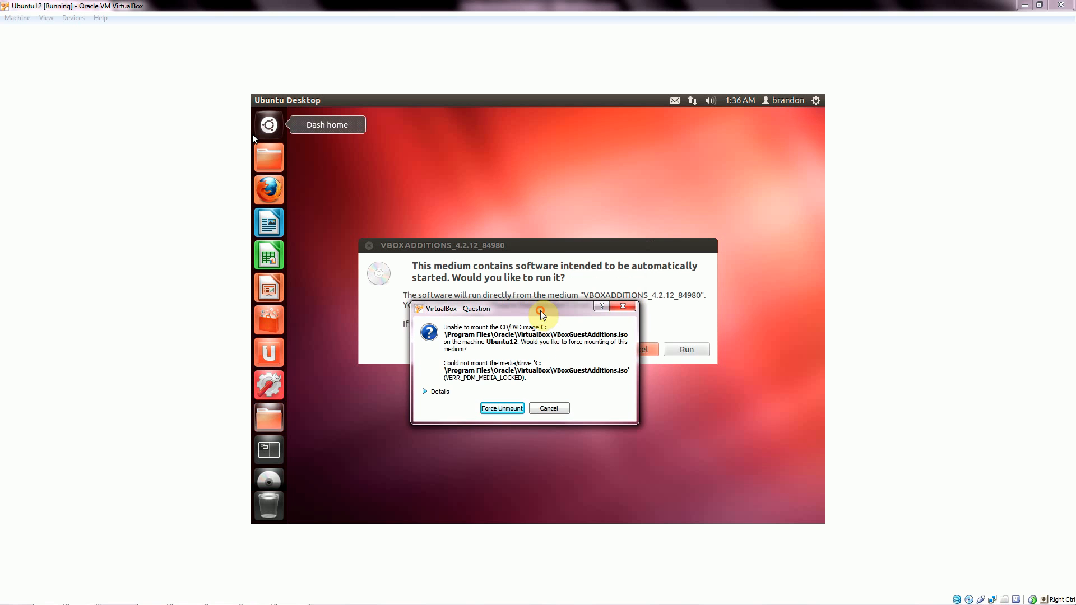
pyautogui.click(560, 408)
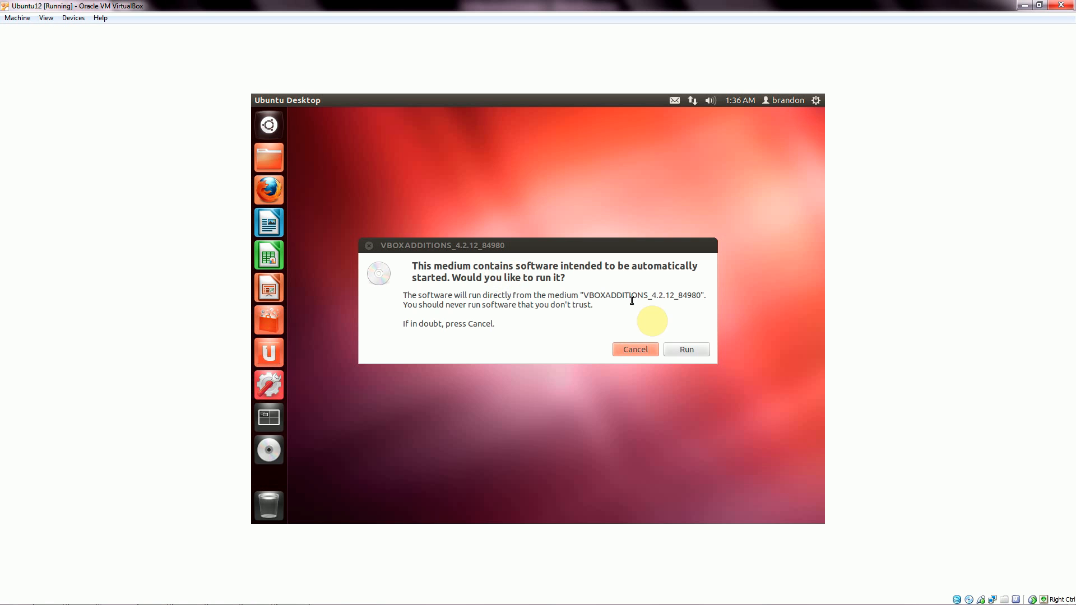
# Run the Guest Additions installer from the disc, authenticating with the account password.
pyautogui.click(686, 350)
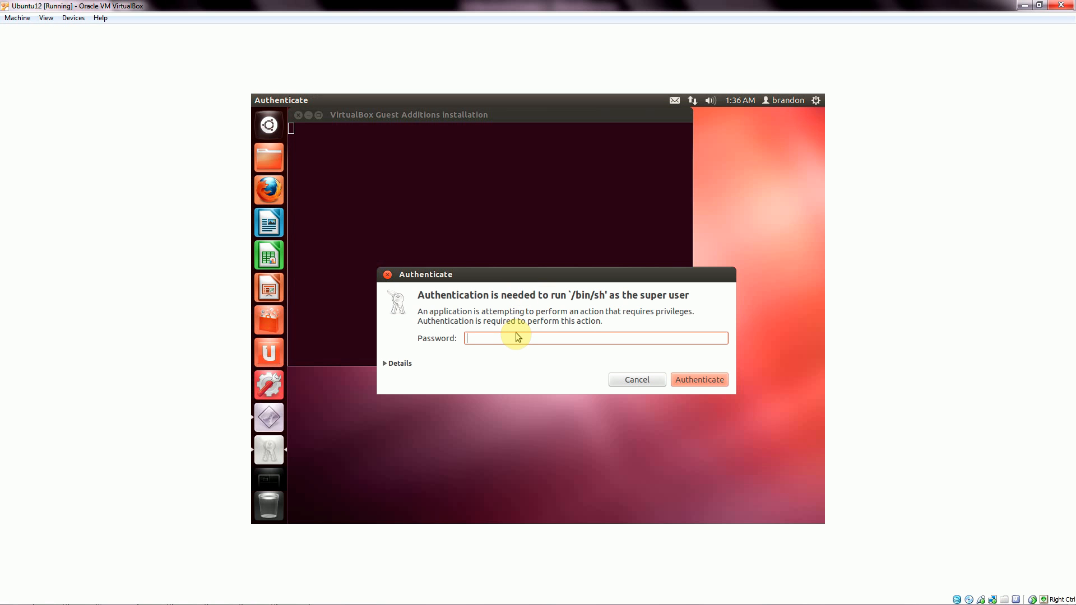
pyautogui.write('p')
pyautogui.click(687, 382)
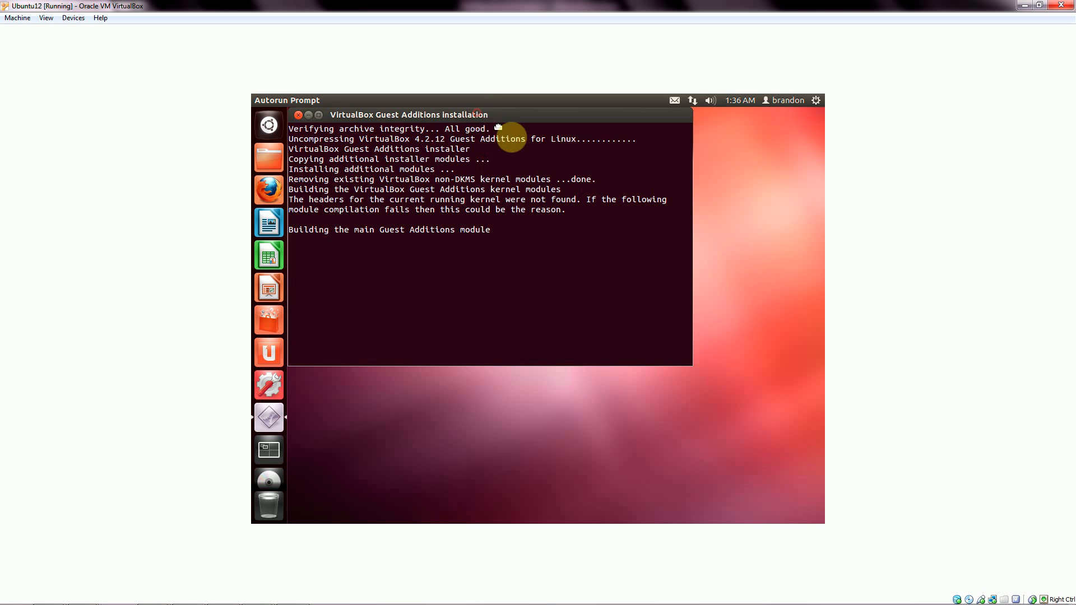
# Move the installer terminal, browse Devices > CD/DVD Devices, and view the host's drives.
pyautogui.moveTo(471, 115); pyautogui.dragTo(497, 133)
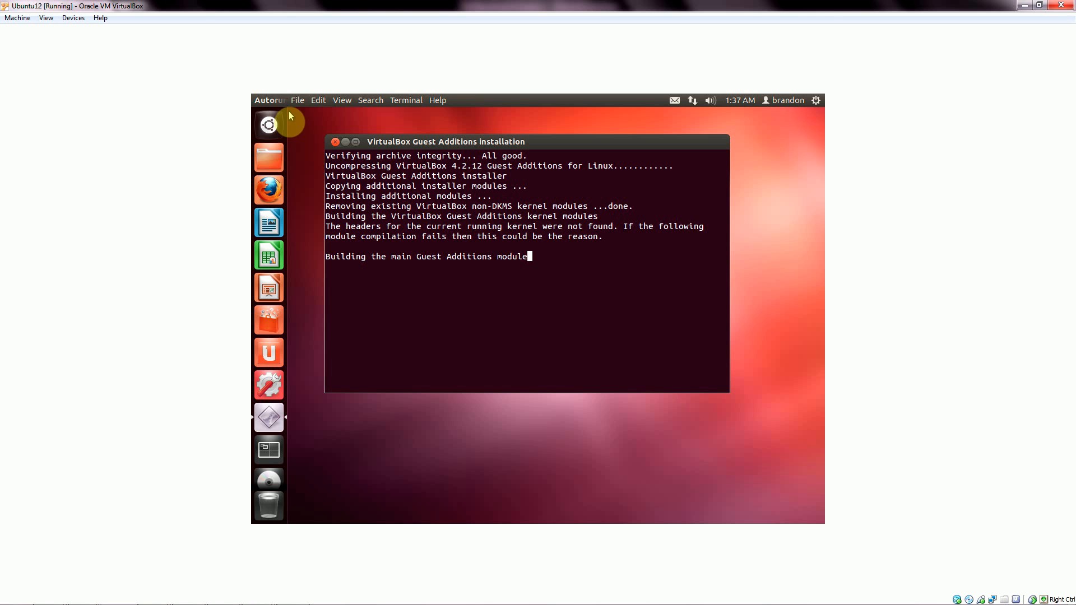
pyautogui.click(74, 17)
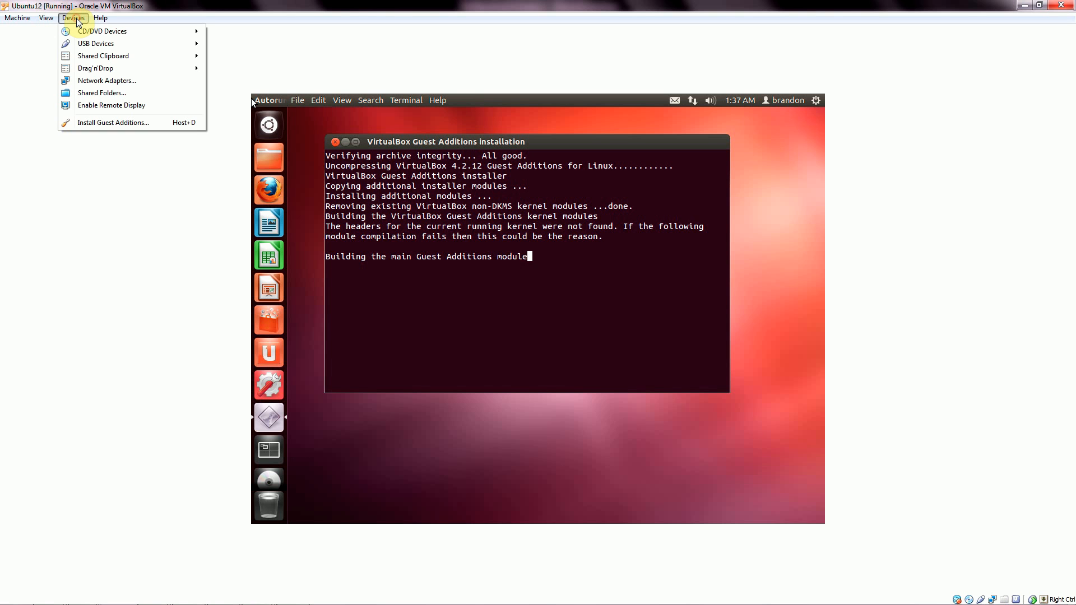
pyautogui.moveTo(86, 35)
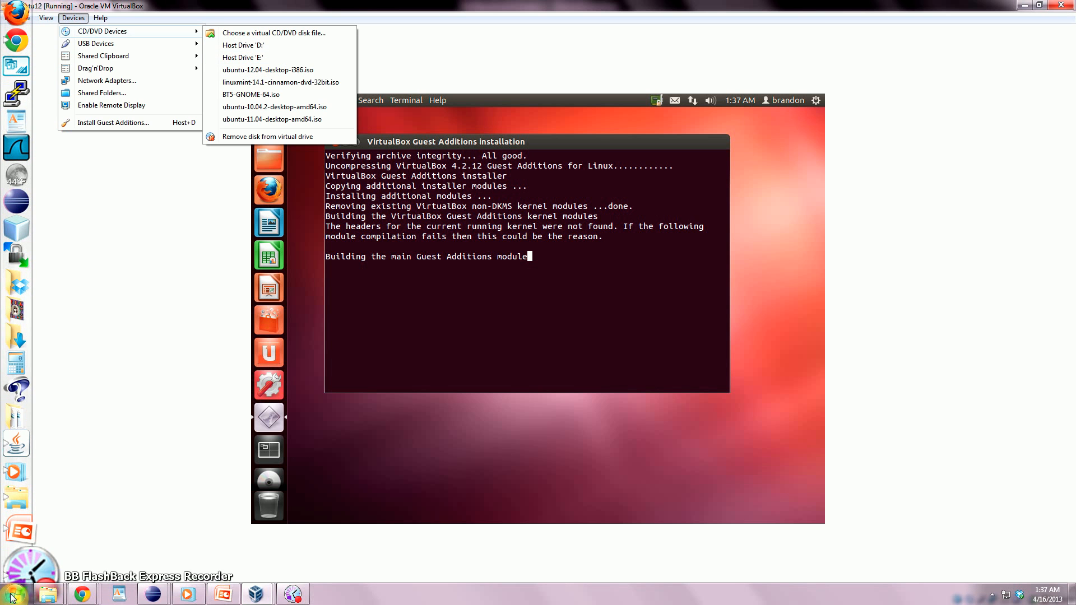
pyautogui.click(15, 598)
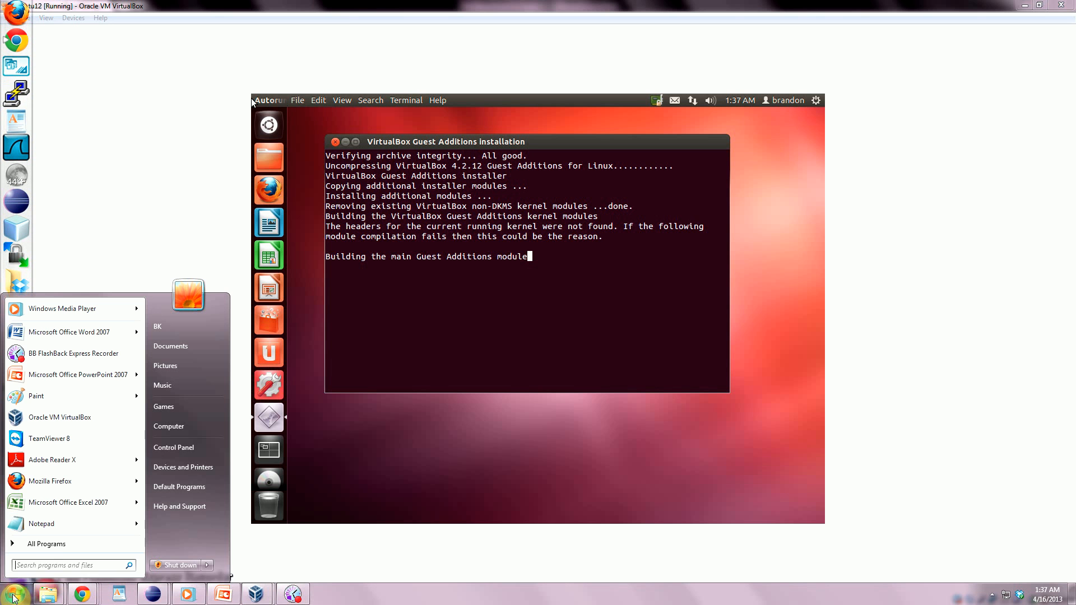
pyautogui.click(169, 429)
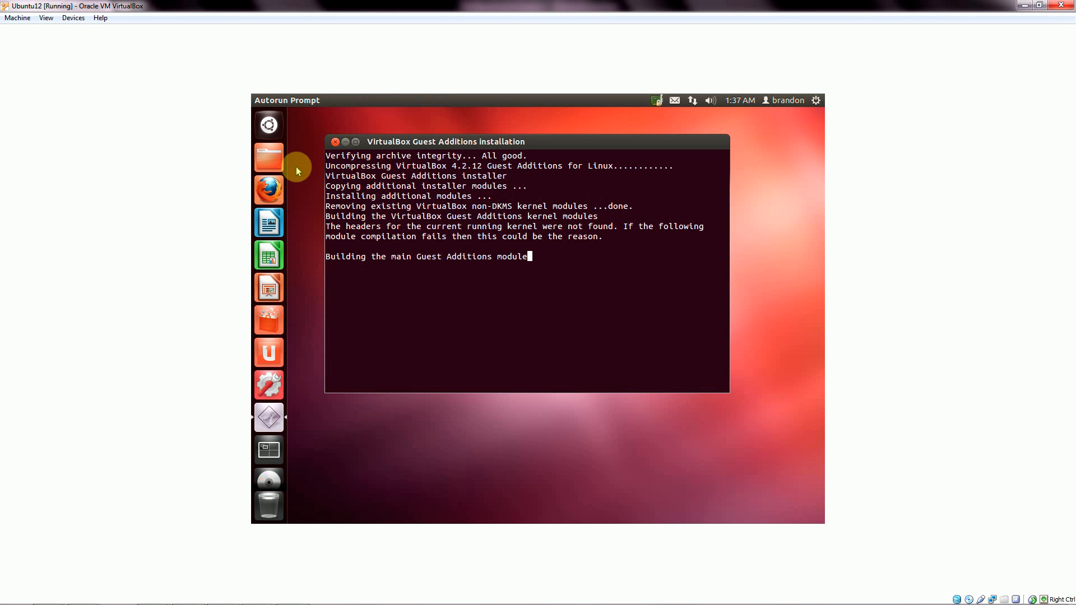
# Show the host USB devices attachable to Ubuntu12 under Devices > USB Devices.
pyautogui.click(71, 18)
pyautogui.moveTo(92, 34)
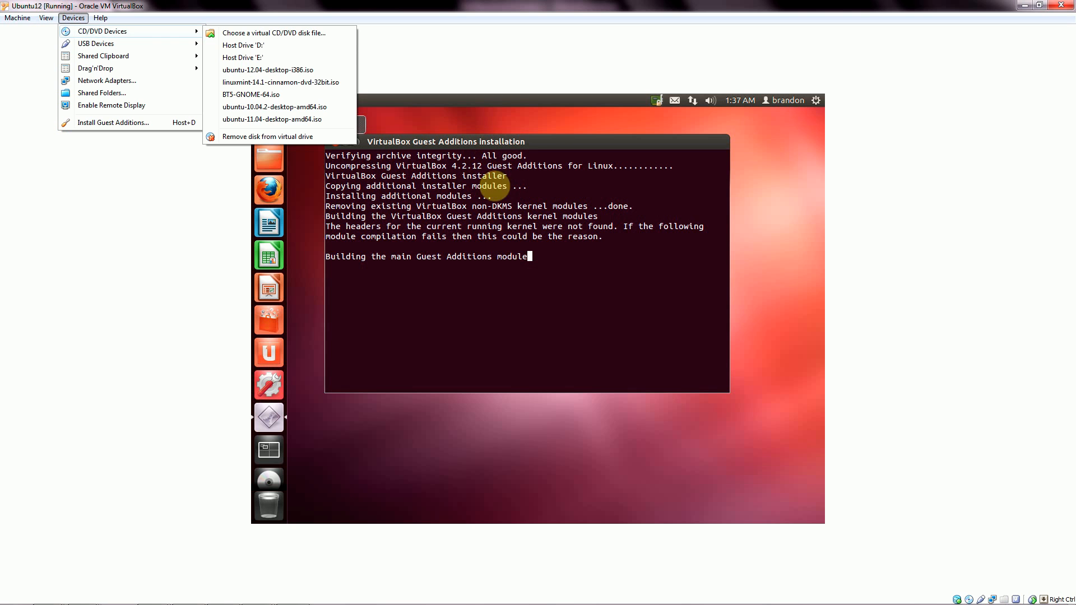
pyautogui.moveTo(135, 49)
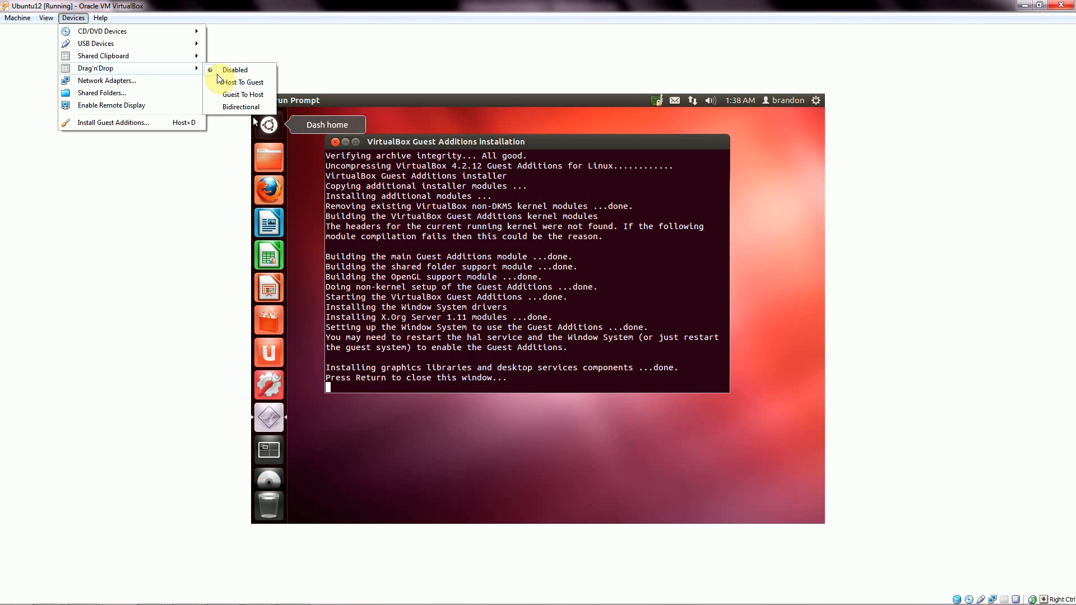
# Keep Drag'n'Drop Disabled in the Devices menu, then move over to the View menu.
pyautogui.click(309, 69)
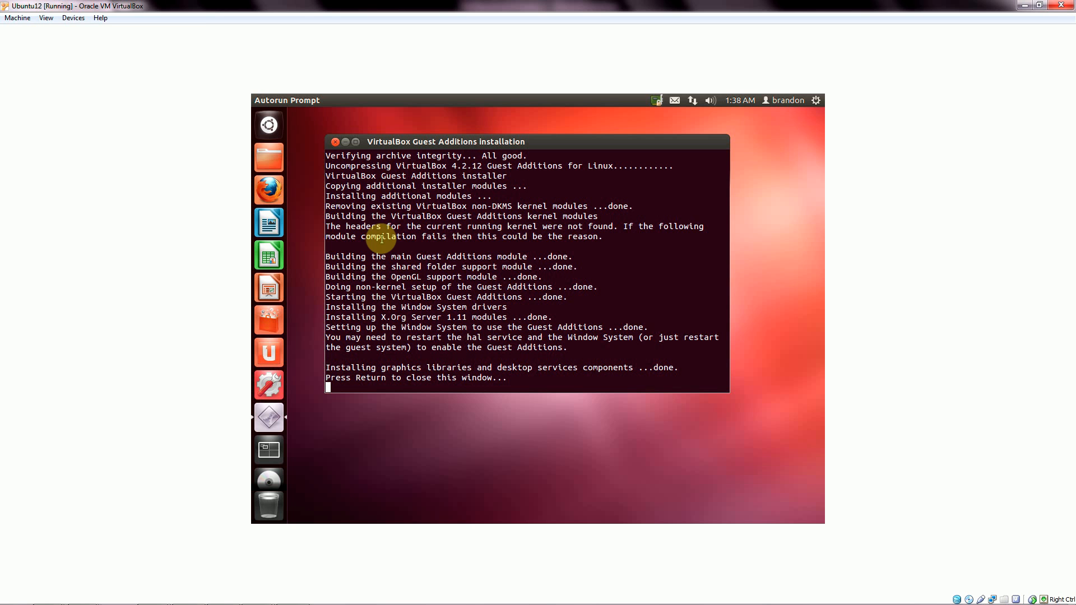
pyautogui.click(73, 19)
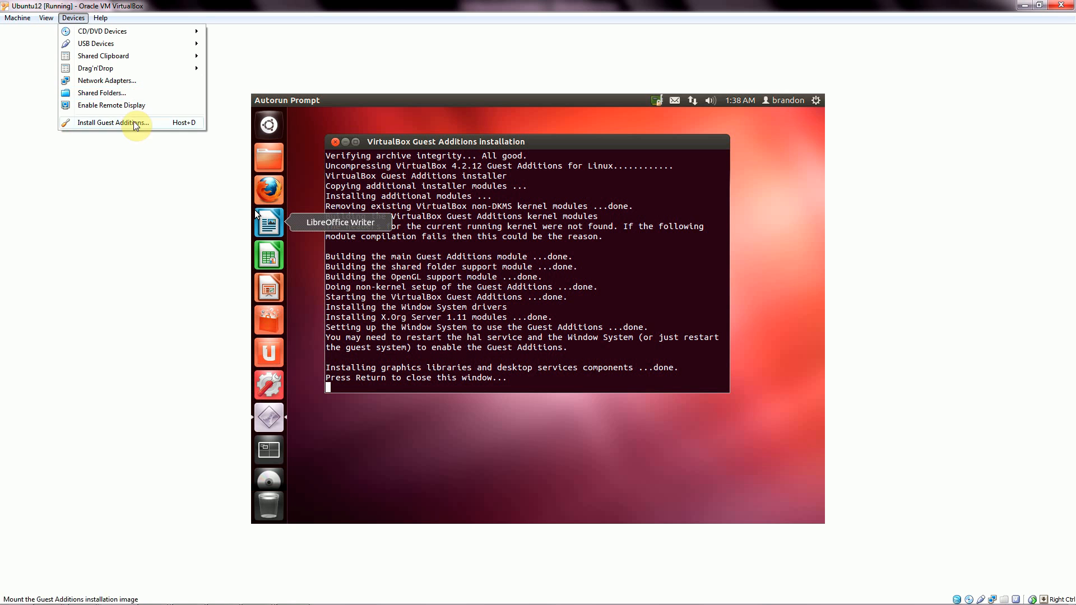
pyautogui.moveTo(44, 19)
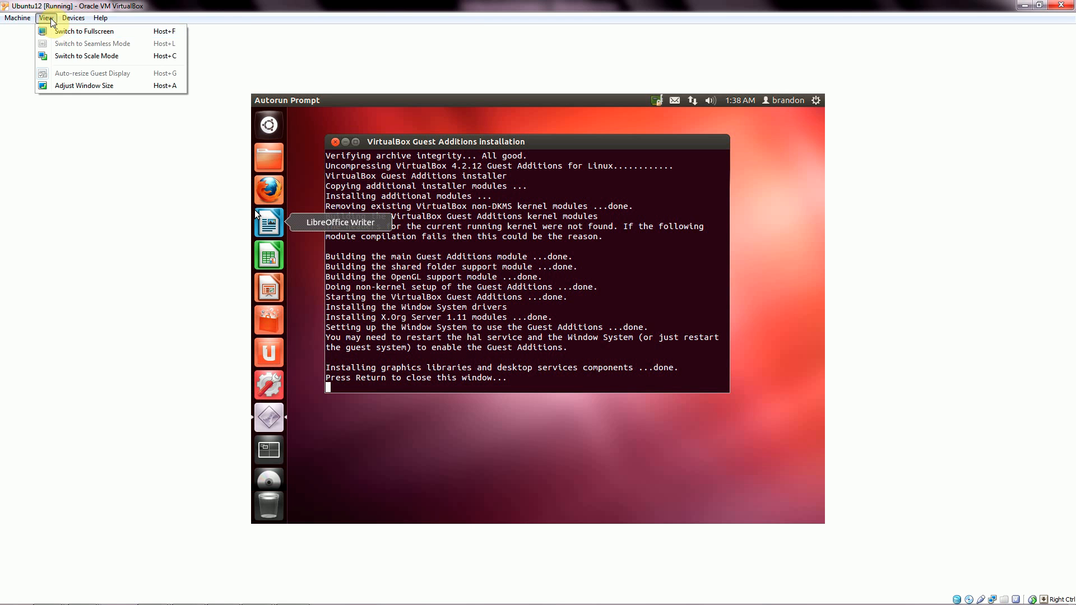
# Try Scale Mode, close the finished installer terminal with Return, then leave scaled mode.
pyautogui.click(73, 56)
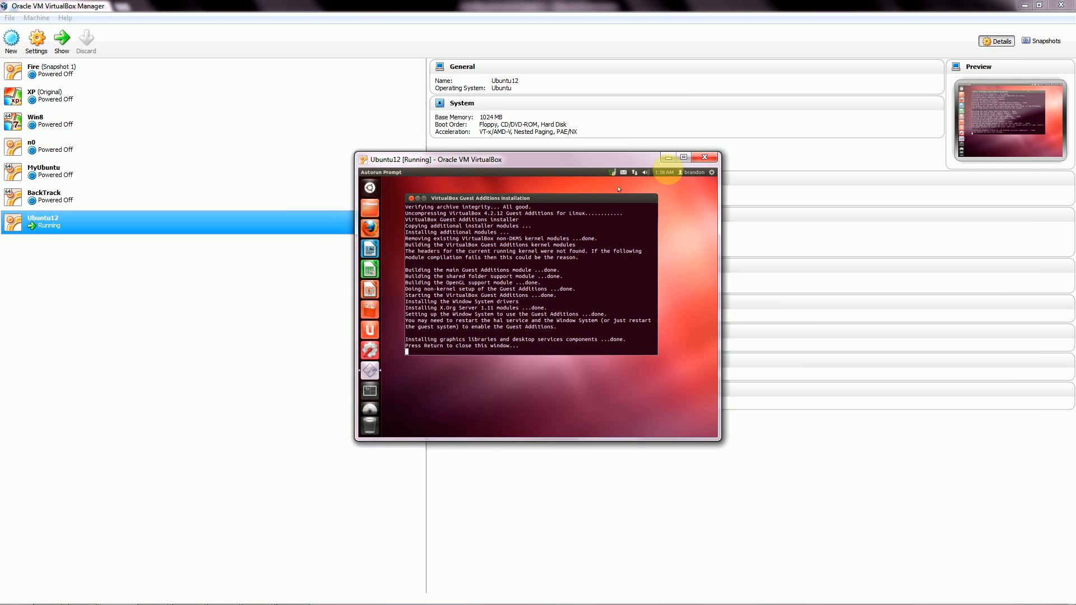
pyautogui.click(685, 157)
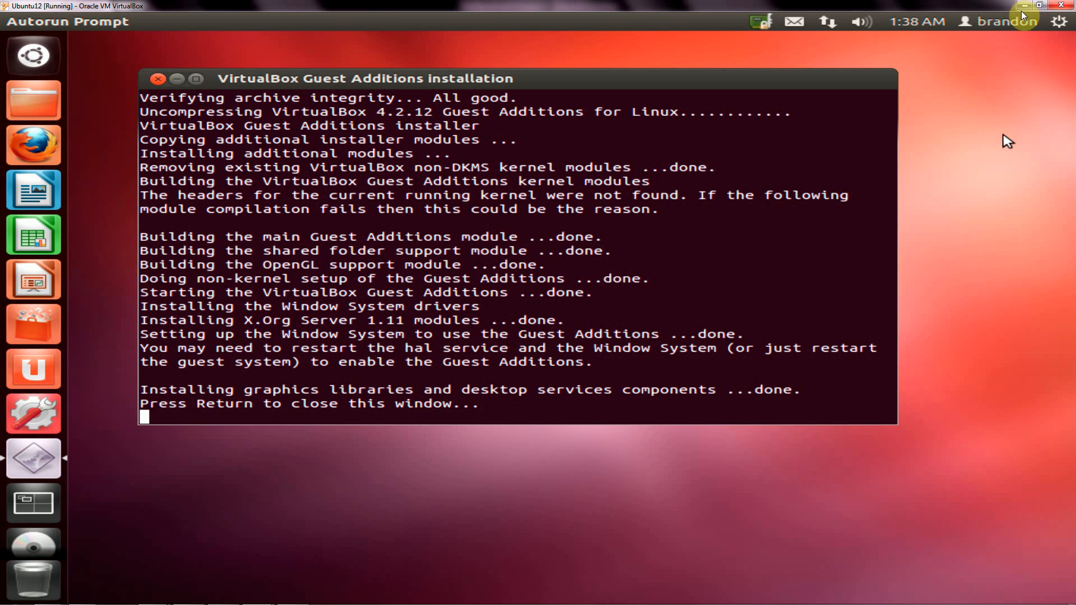
pyautogui.click(468, 417)
pyautogui.press('Return')
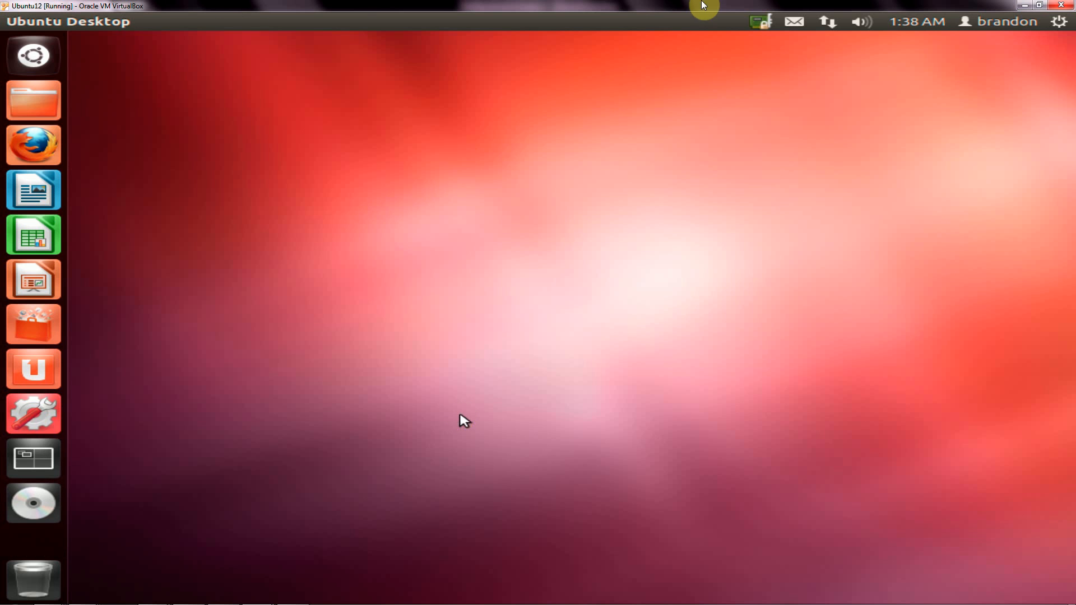
pyautogui.click(1038, 6)
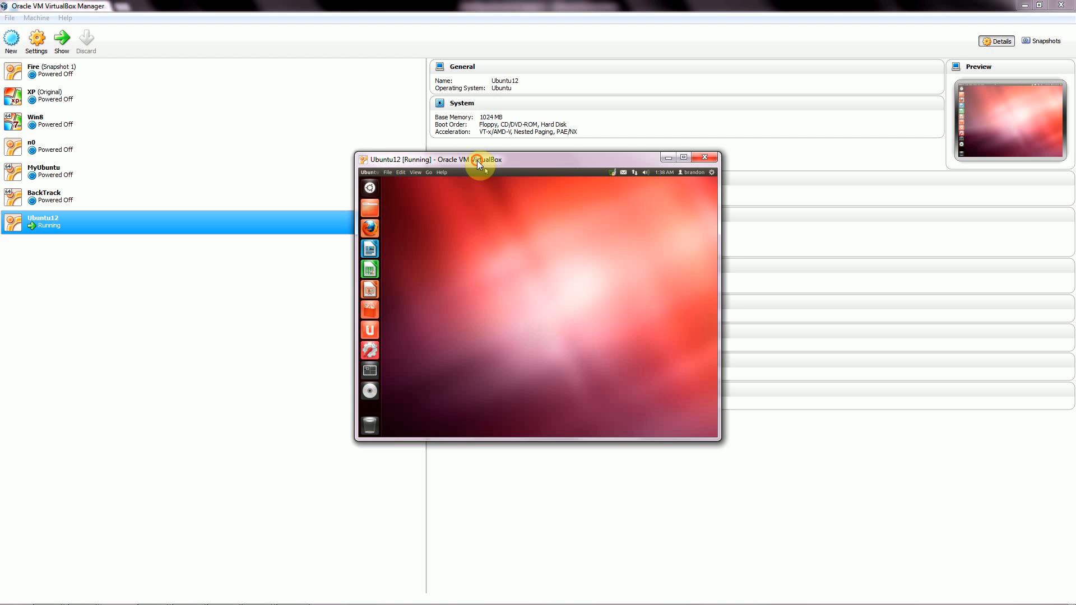
pyautogui.moveTo(479, 161); pyautogui.dragTo(412, 148)
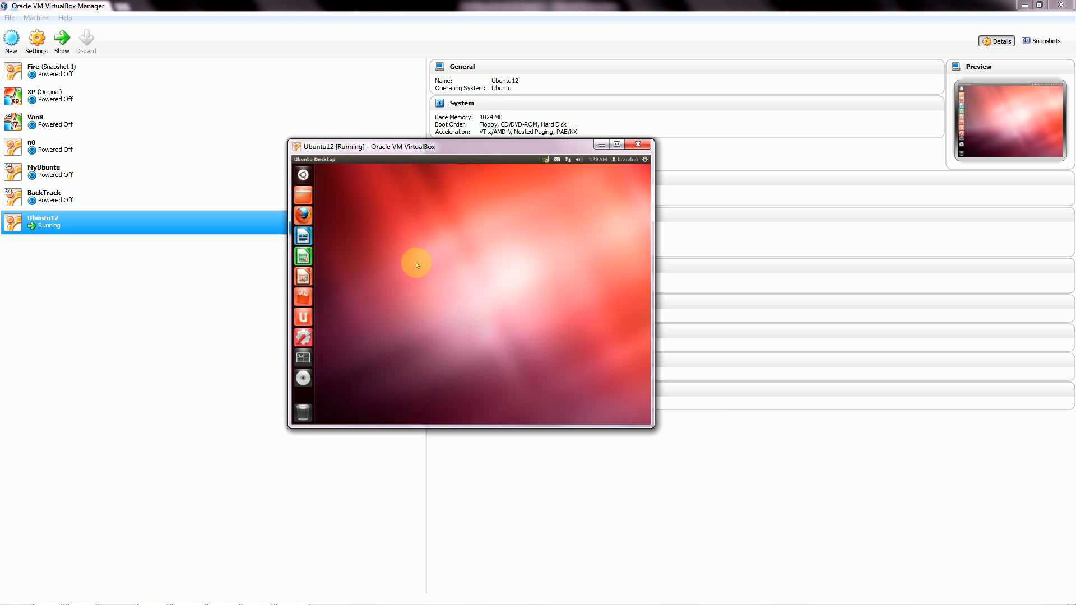
pyautogui.hotkey('ctrl', 'c')
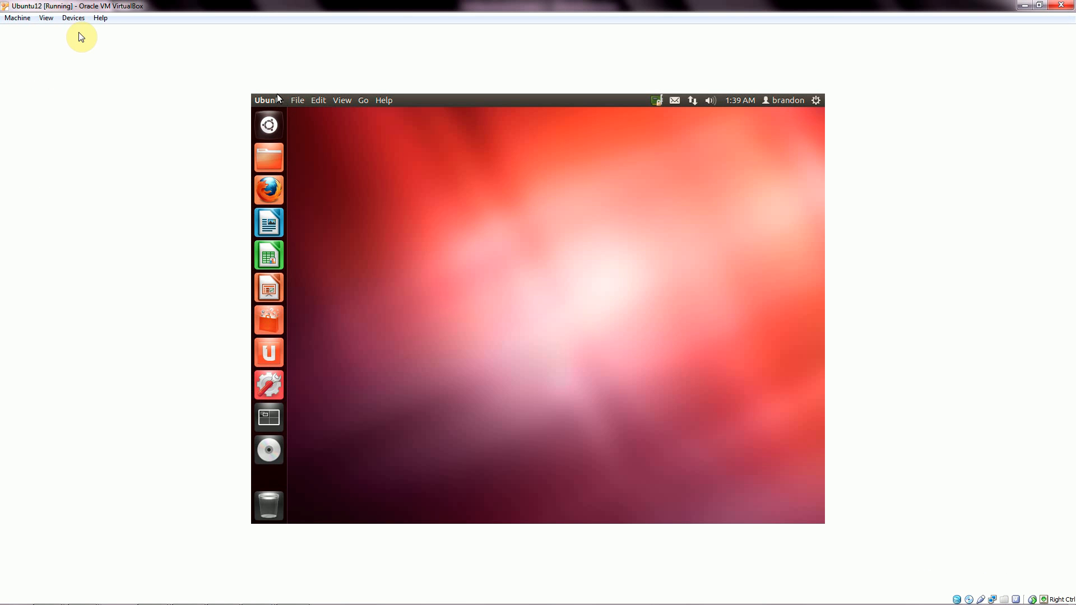
# Switch to Fullscreen, cancel the close-machine prompt, and return to a normal window.
pyautogui.click(47, 18)
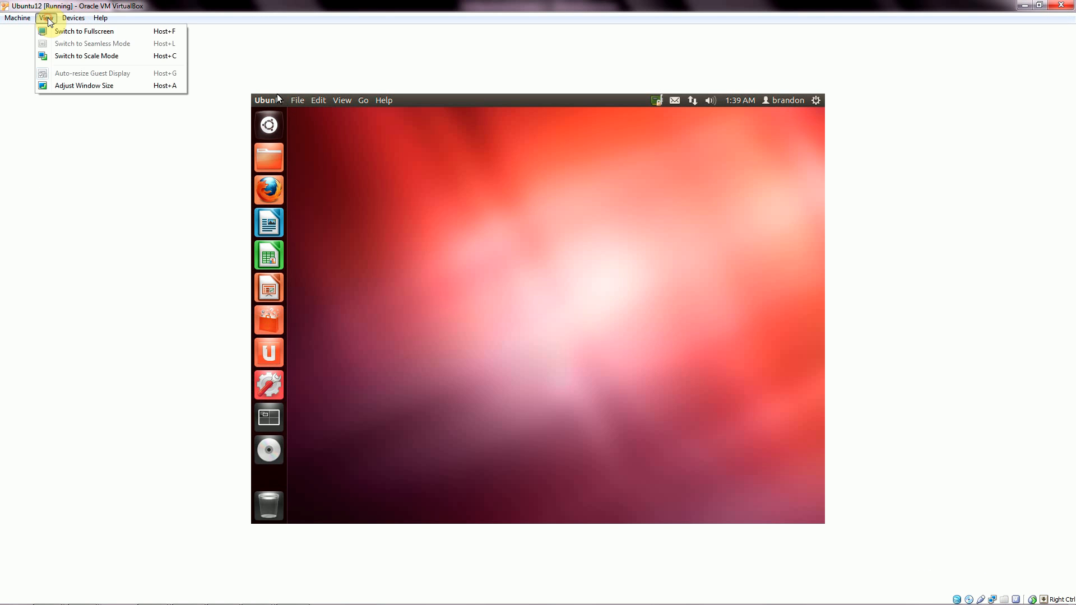
pyautogui.click(70, 37)
pyautogui.moveTo(553, 600)
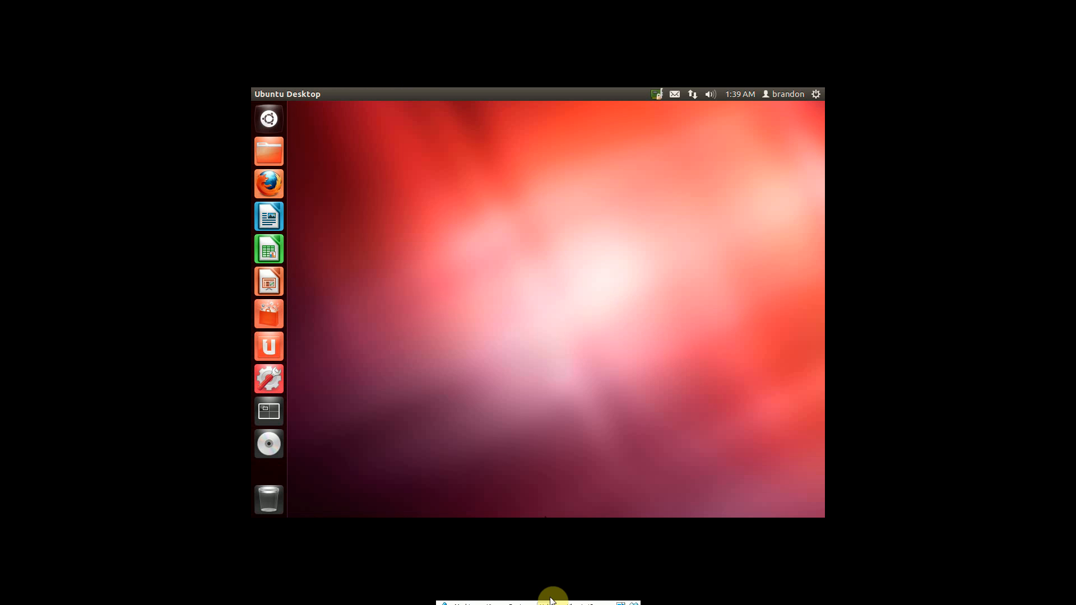
pyautogui.click(633, 600)
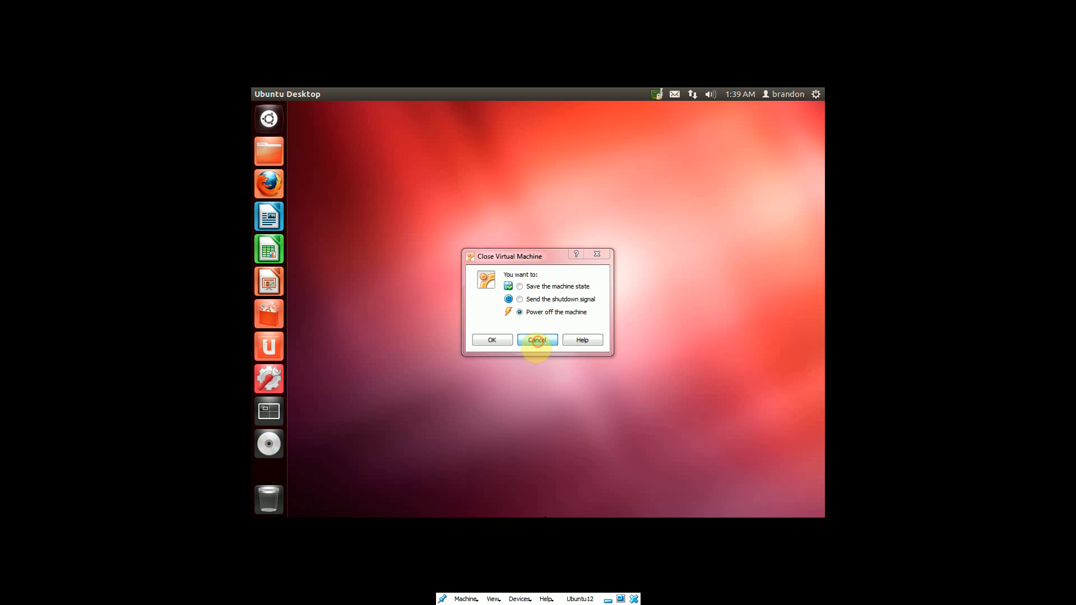
pyautogui.click(537, 340)
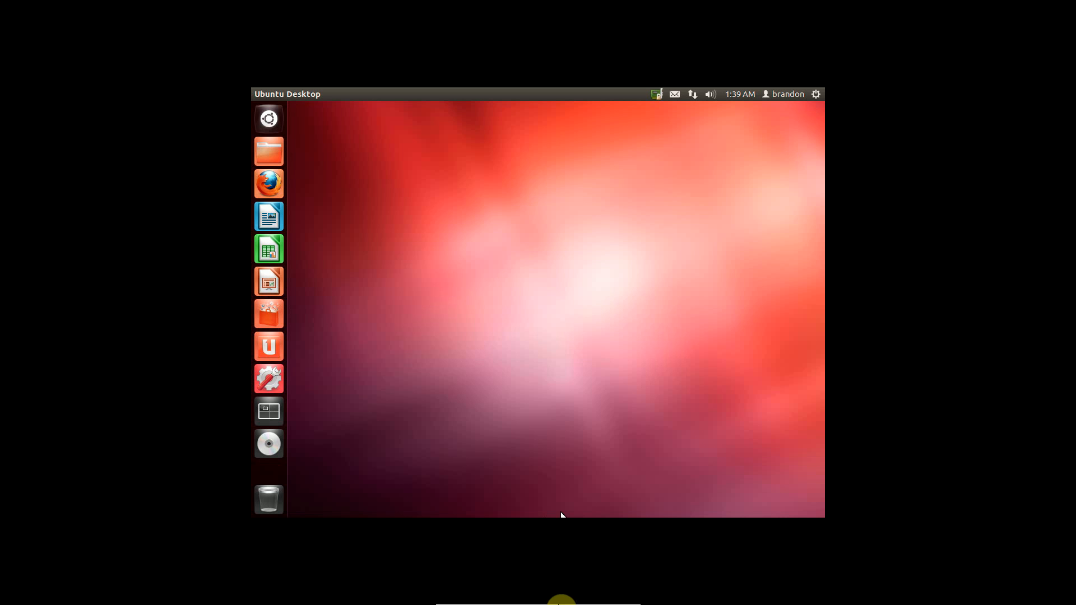
pyautogui.click(493, 599)
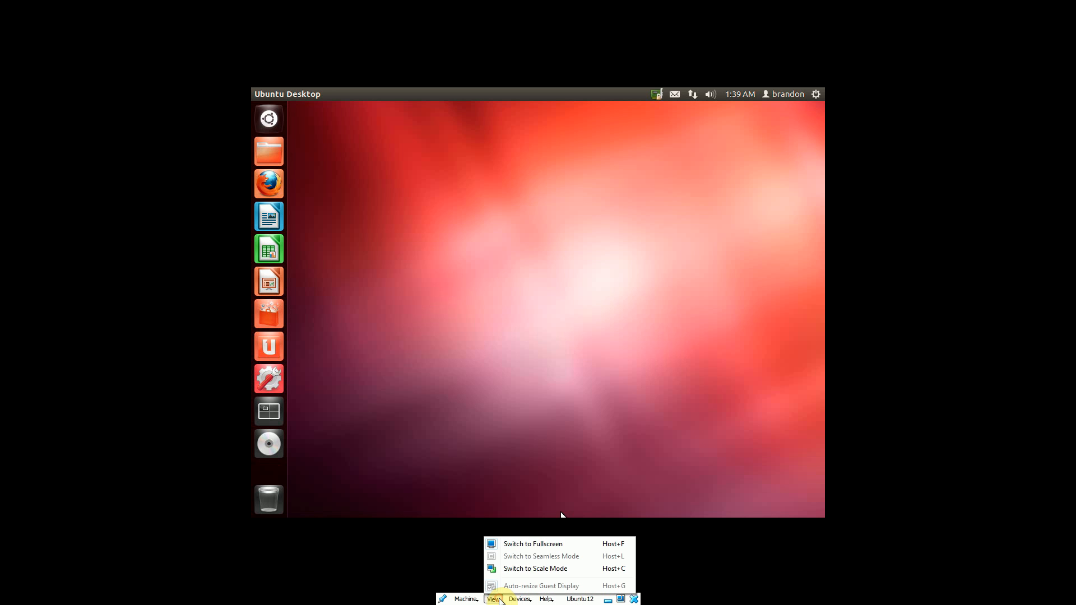
pyautogui.click(513, 545)
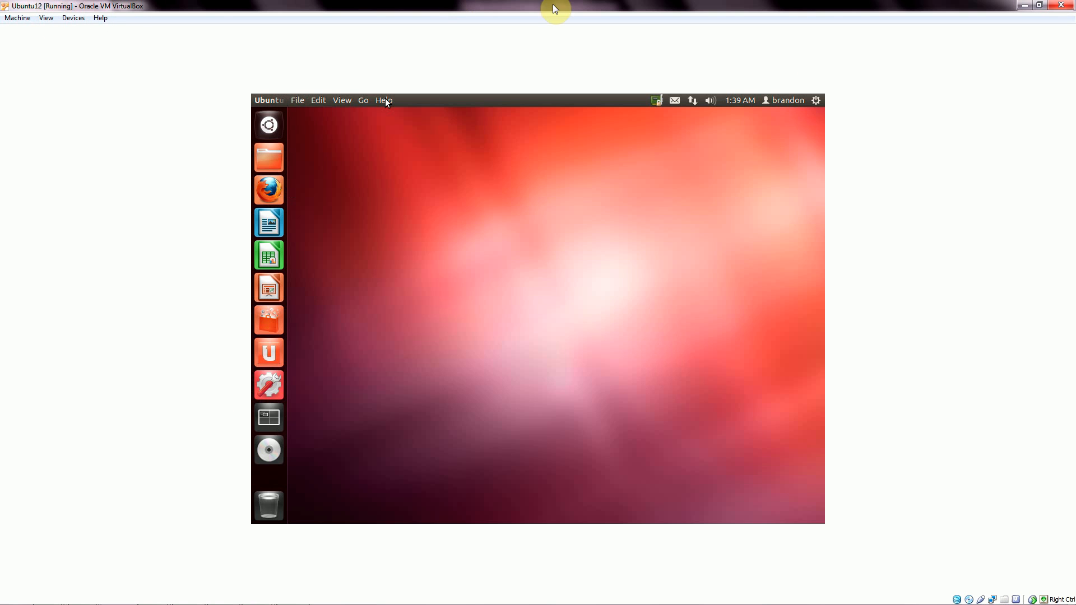
# Request Machine > Reset and cancel it.
pyautogui.click(17, 17)
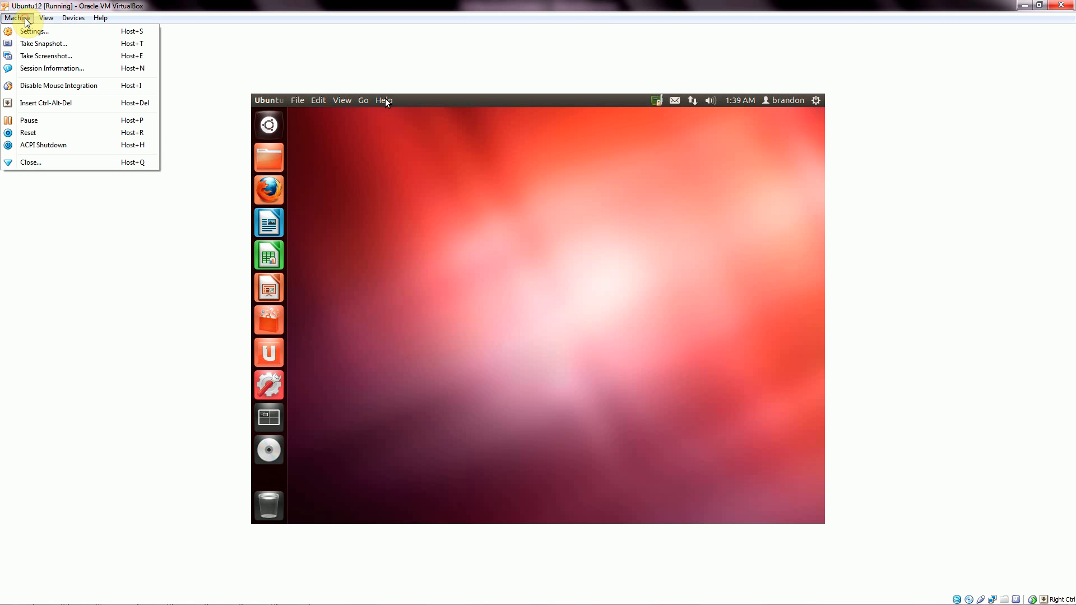
pyautogui.click(54, 135)
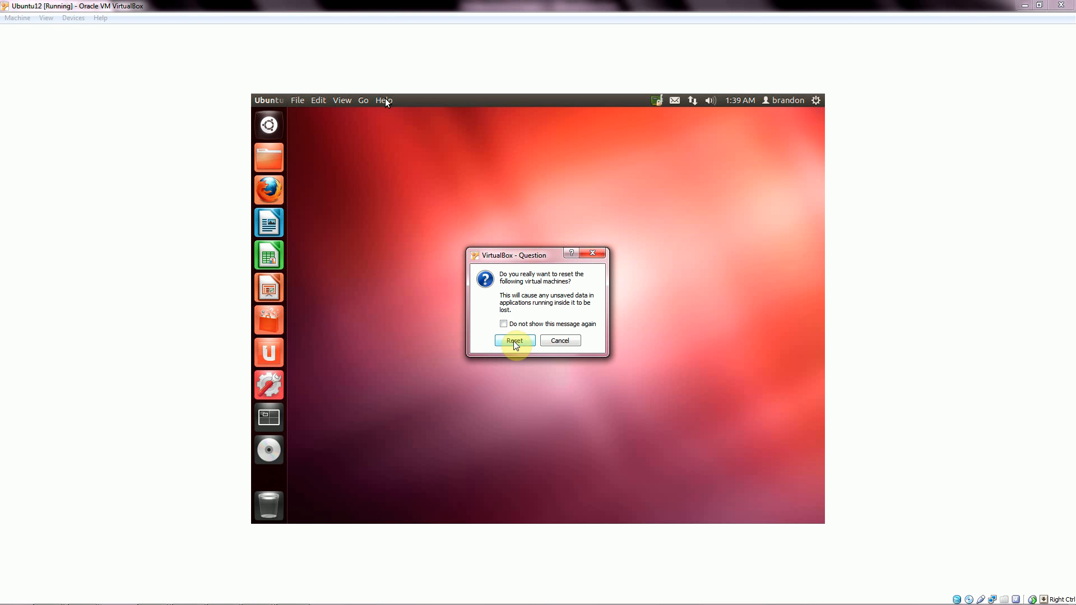
pyautogui.click(559, 340)
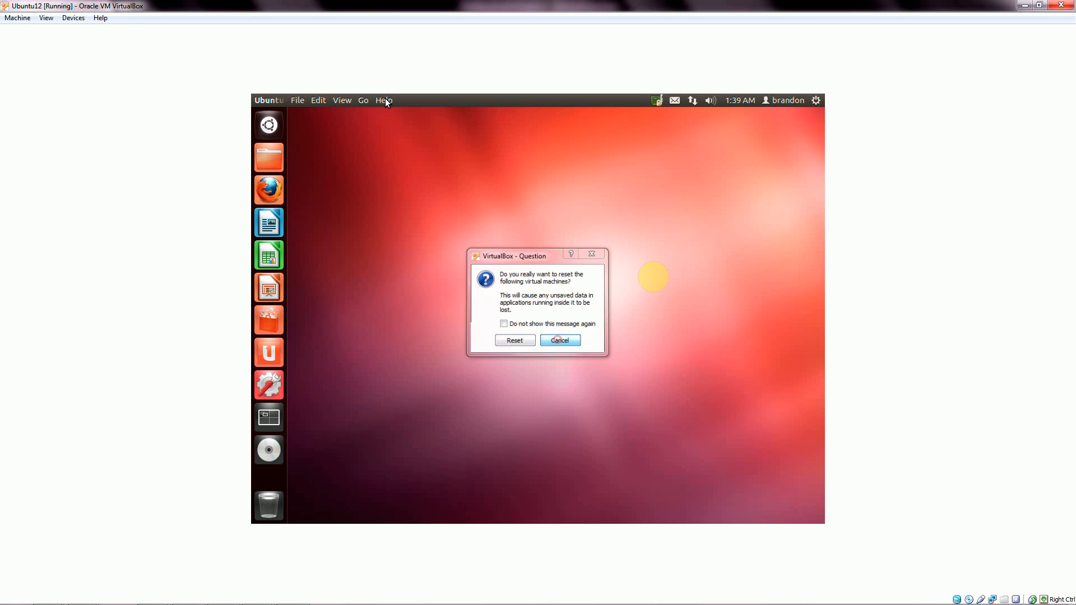
# Shut down Ubuntu12 from Ubuntu's gear menu, then open its context menu in the manager.
pyautogui.click(816, 100)
pyautogui.moveTo(785, 100)
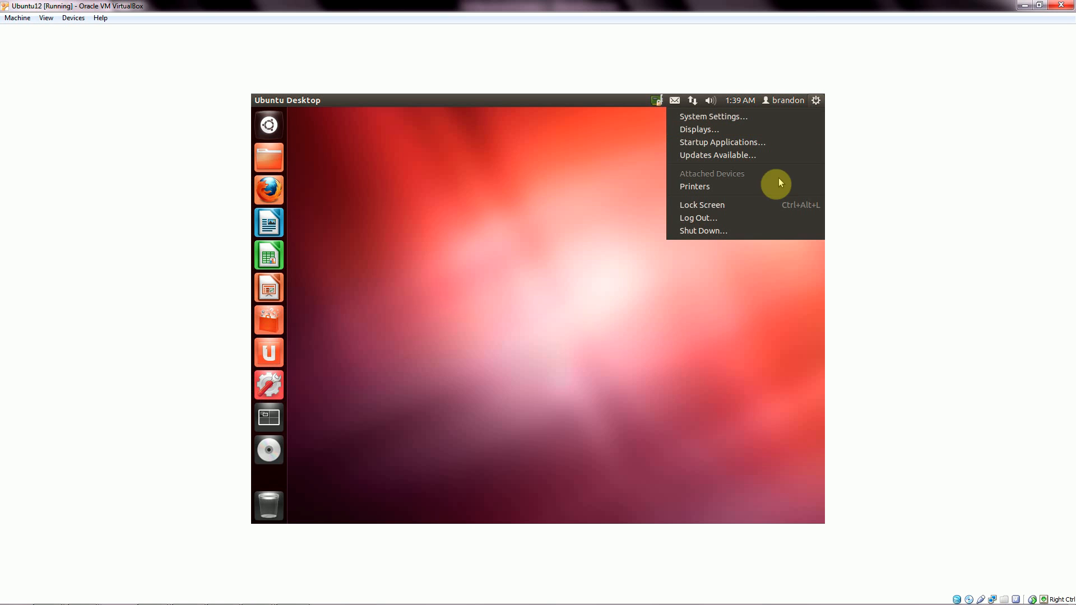
pyautogui.click(748, 230)
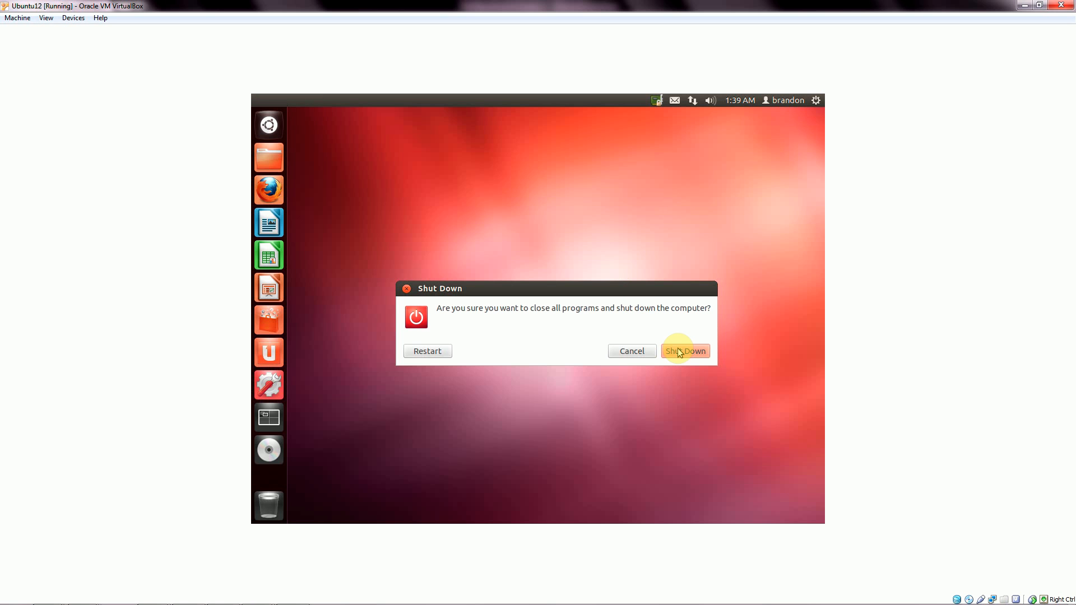
pyautogui.click(677, 351)
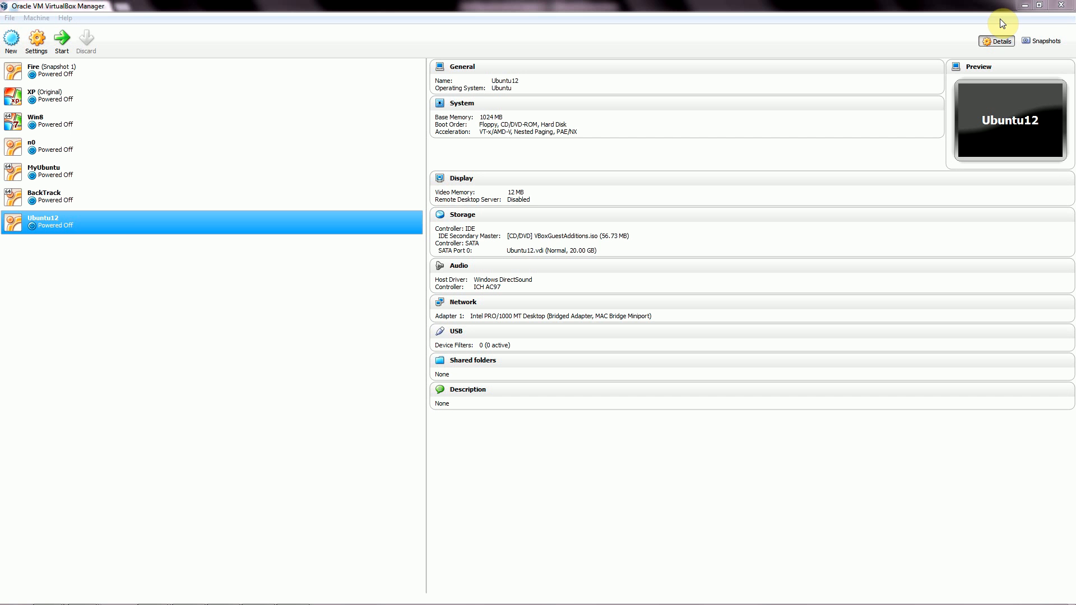
pyautogui.rightClick(115, 227)
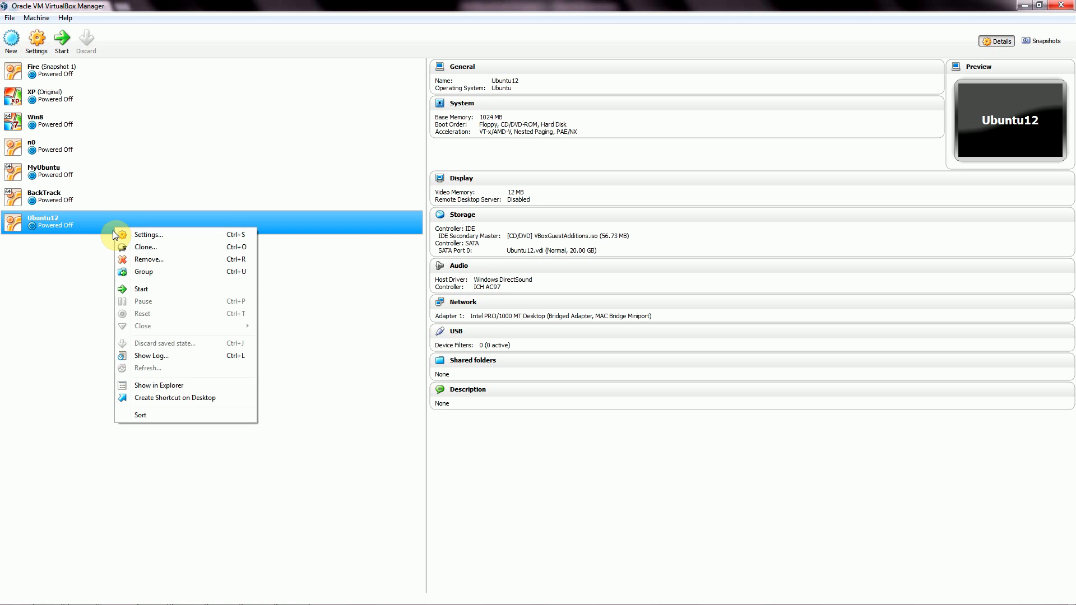
# Choose Start from Ubuntu12's context menu to boot it again.
pyautogui.click(137, 292)
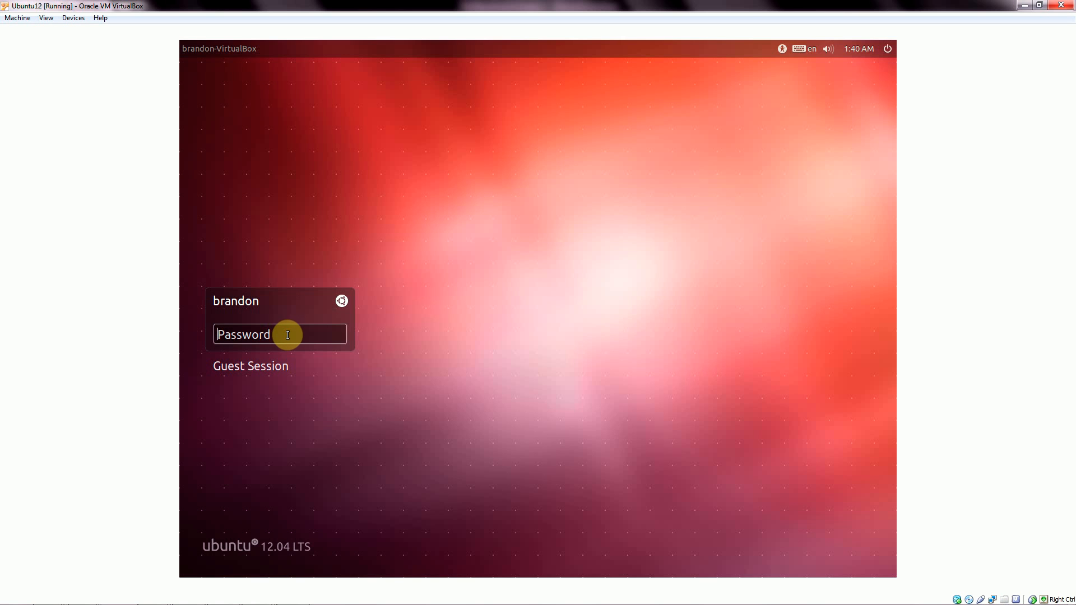
# Enter the account password on the login screen, fixing a typo, and submit it.
pyautogui.click(287, 335)
pyautogui.press('BackSpace')
pyautogui.press('BackSpace')
pyautogui.click(343, 335)
# Toggle automatic guest display resizing in the View menu, then re-enter and submit the account password.
pyautogui.click(46, 18)
pyautogui.click(74, 17)
pyautogui.moveTo(46, 18)
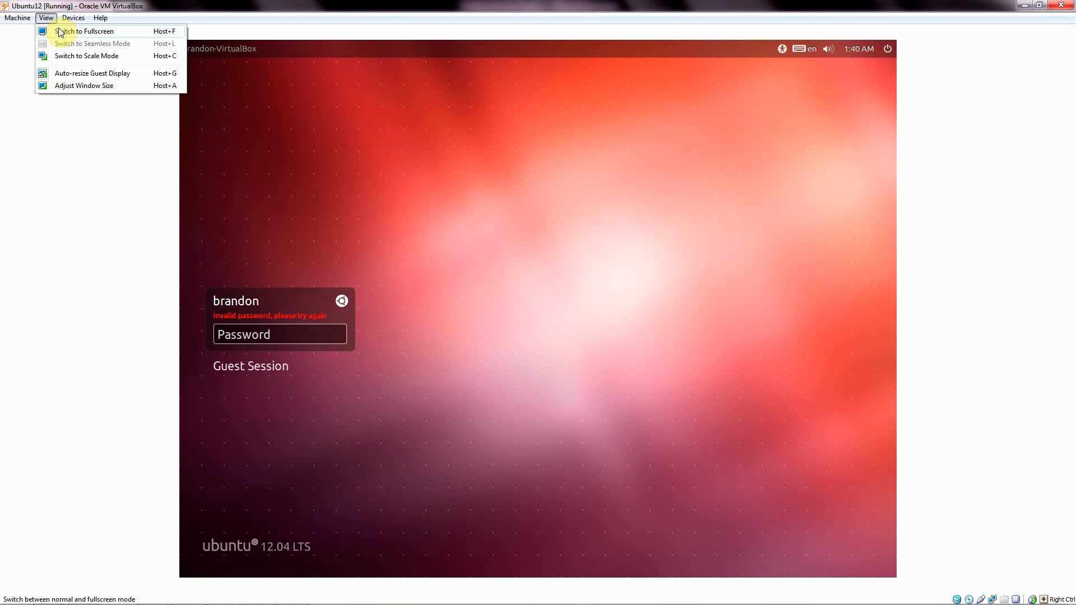
pyautogui.click(87, 73)
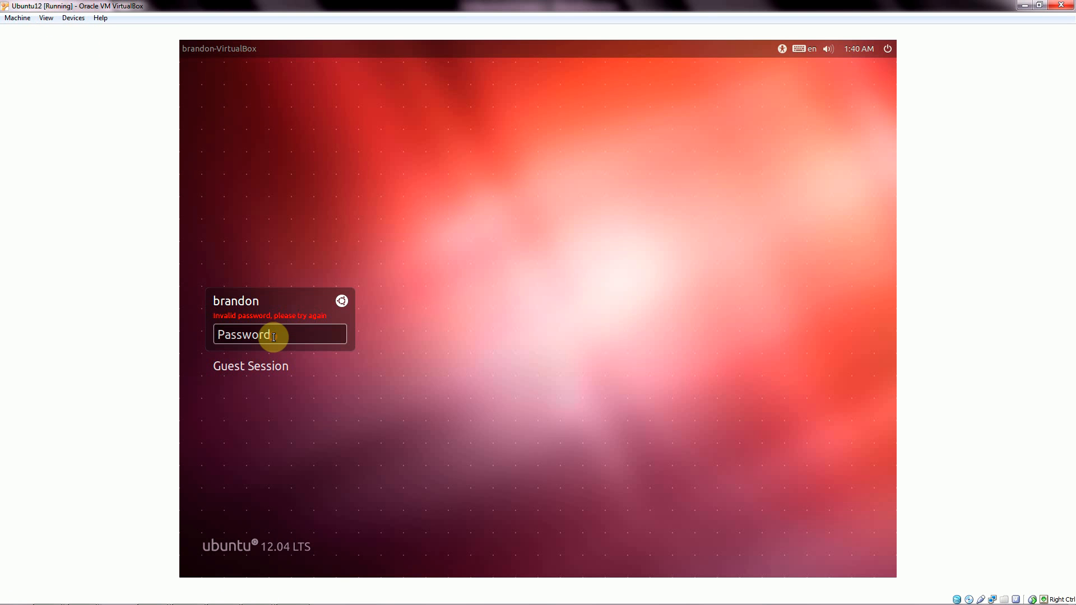
pyautogui.write('p••••••••')
pyautogui.click(345, 327)
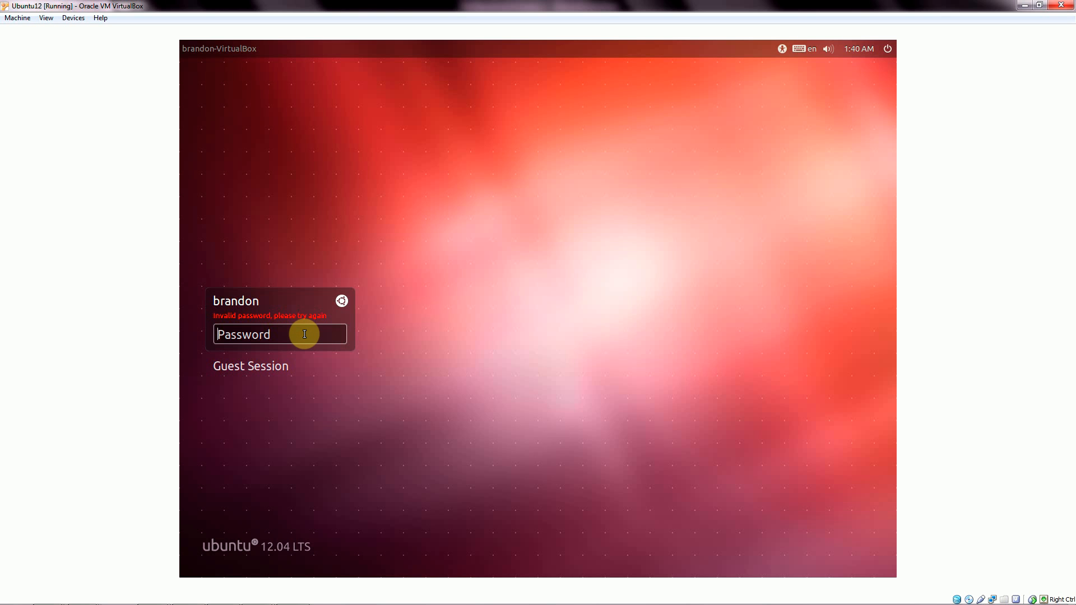
pyautogui.write('•••••••••••••')
# Log in to the Ubuntu12 desktop and switch the VM display to fullscreen.
pyautogui.press('Return')
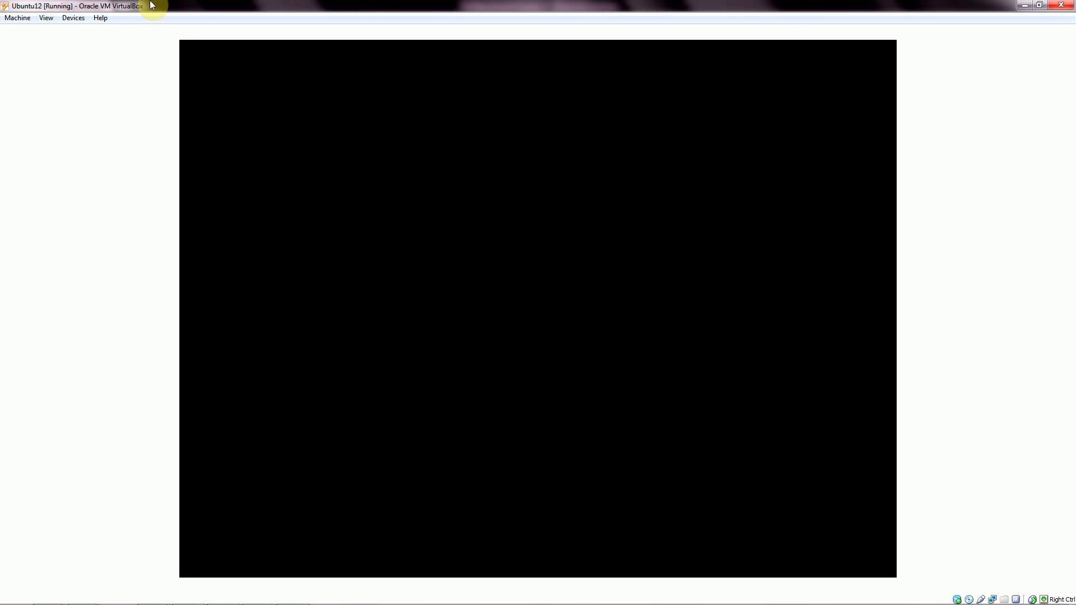
pyautogui.click(47, 17)
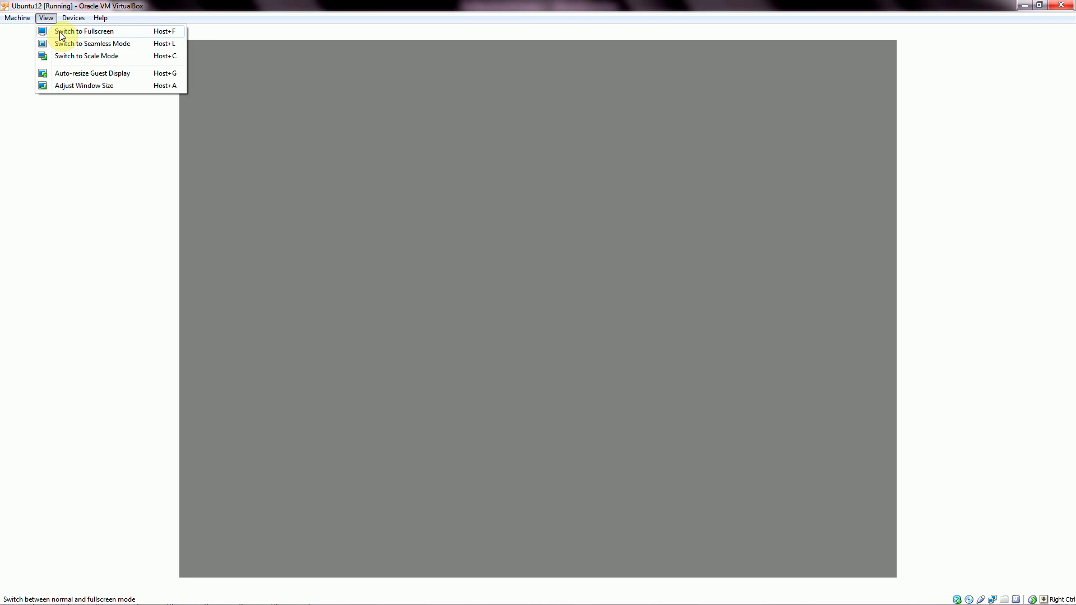
pyautogui.moveTo(69, 19)
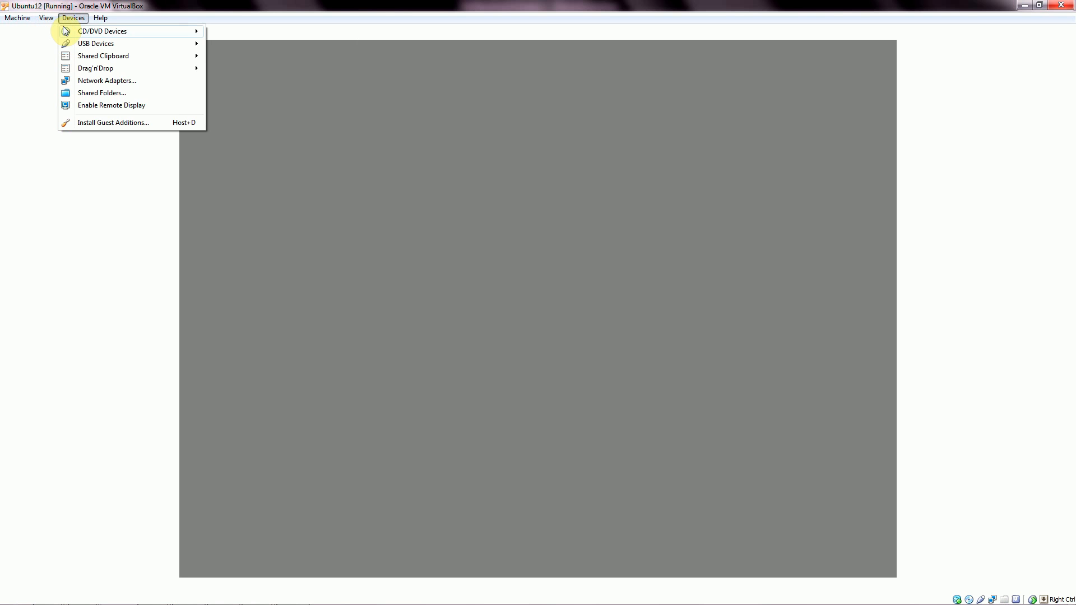
pyautogui.click(61, 33)
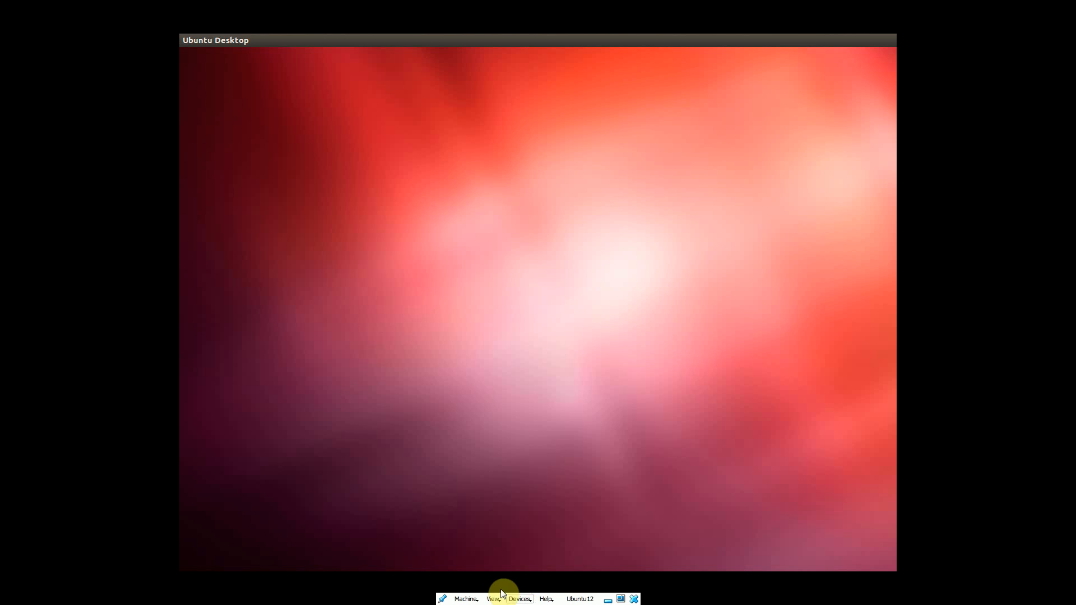
# Leave fullscreen and use Adjust Window Size to fit the window to the guest display.
pyautogui.click(494, 599)
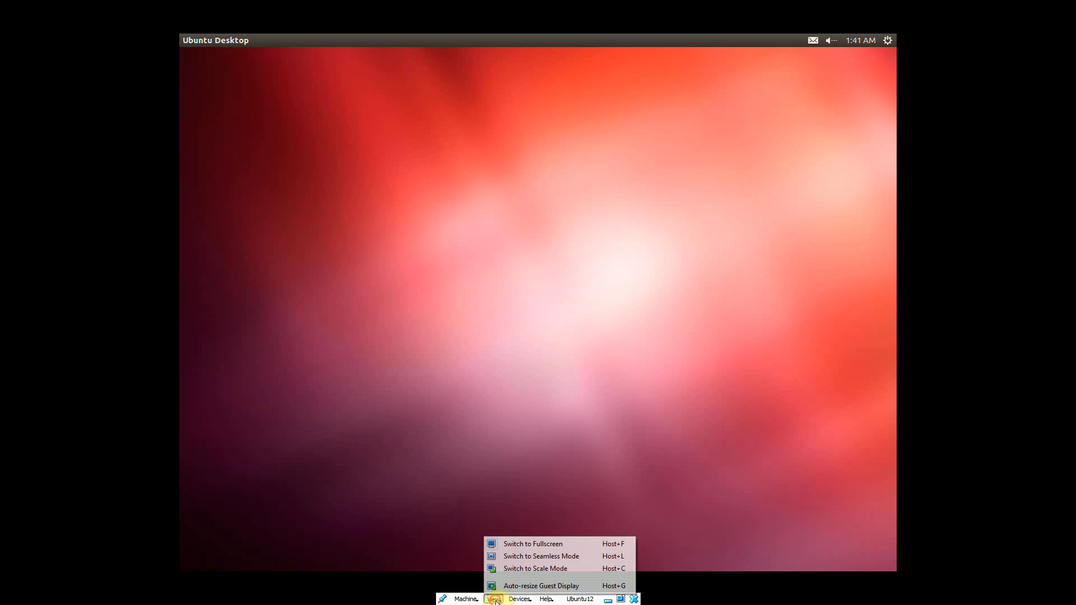
pyautogui.click(519, 550)
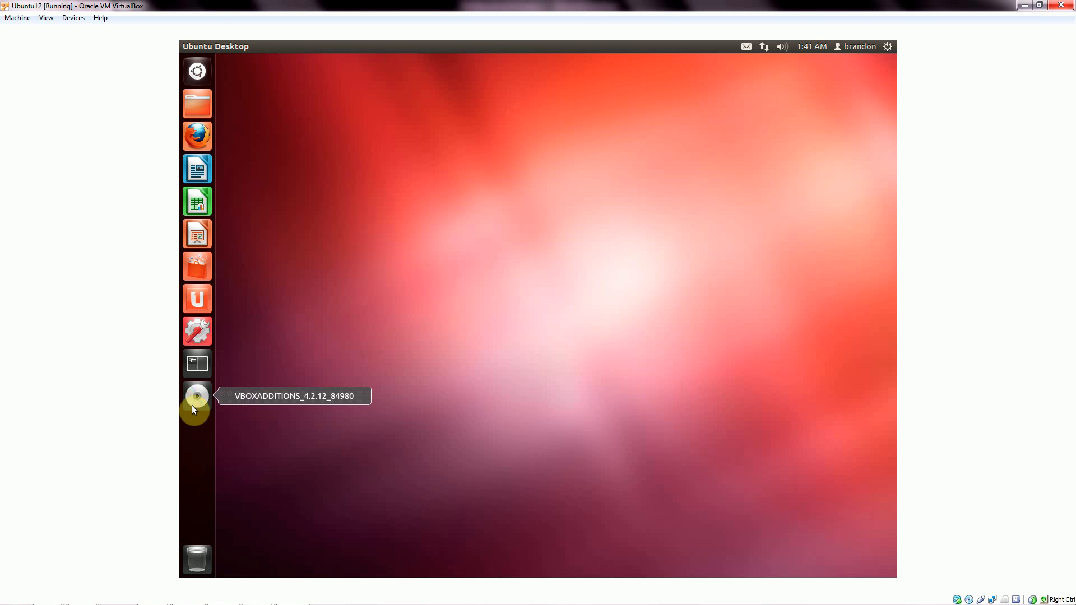
pyautogui.click(46, 18)
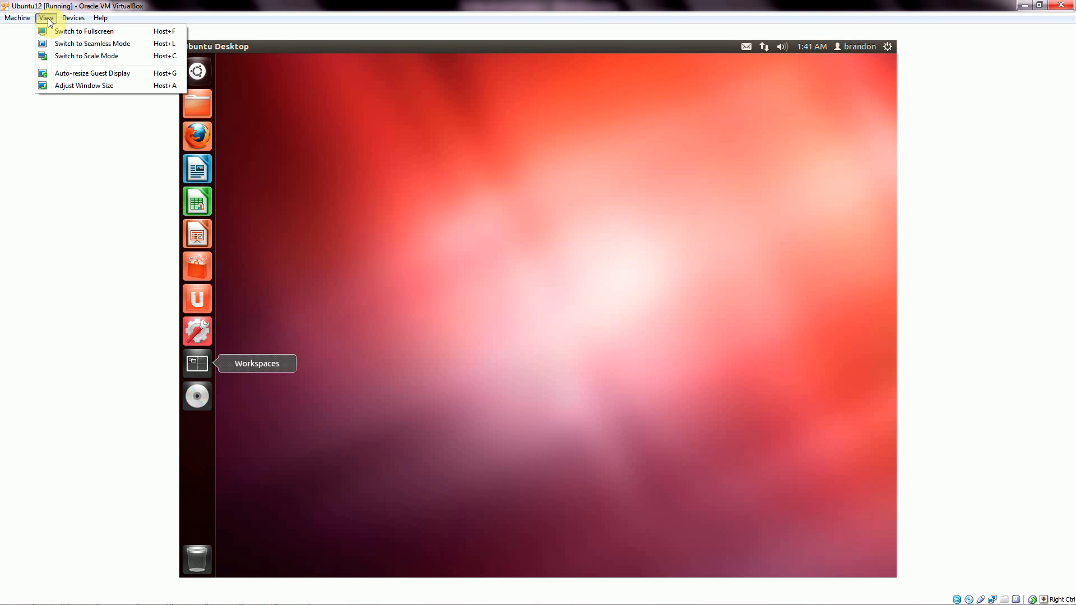
pyautogui.click(95, 86)
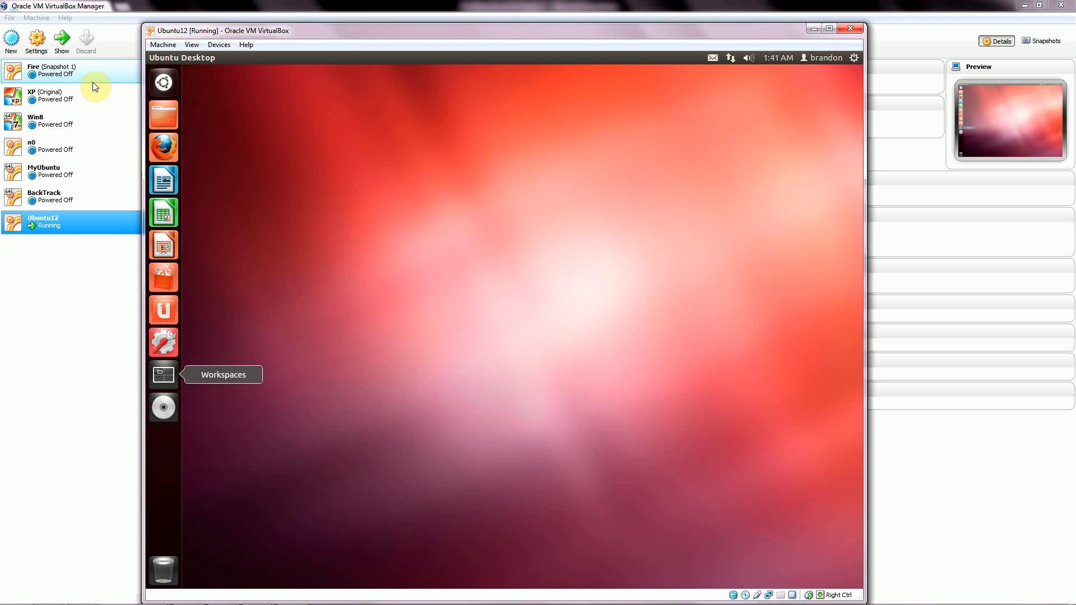
pyautogui.click(829, 28)
pyautogui.click(204, 401)
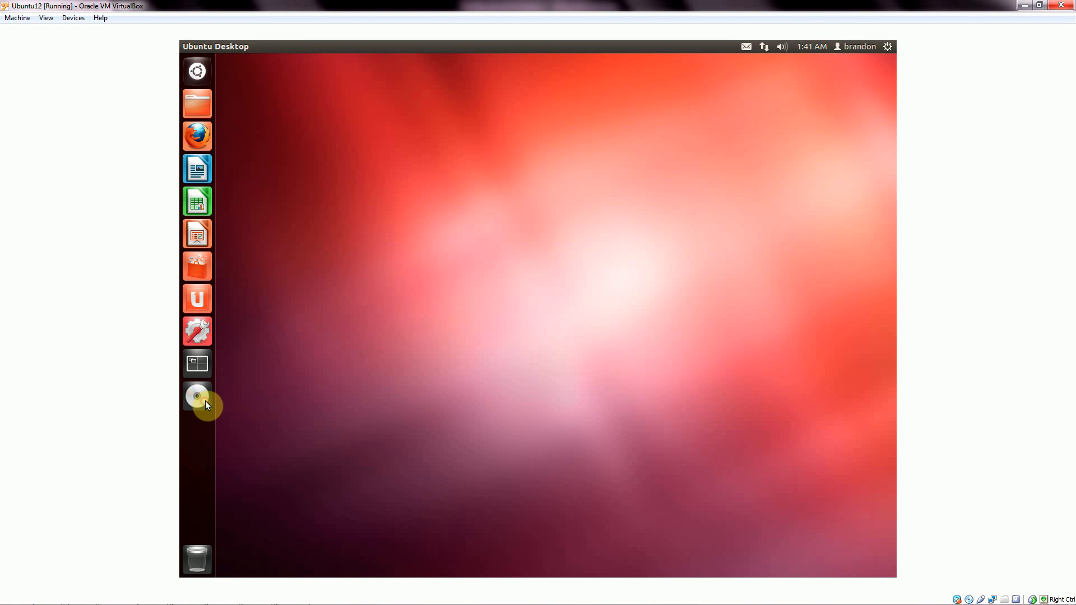
pyautogui.moveTo(351, 66); pyautogui.dragTo(370, 75)
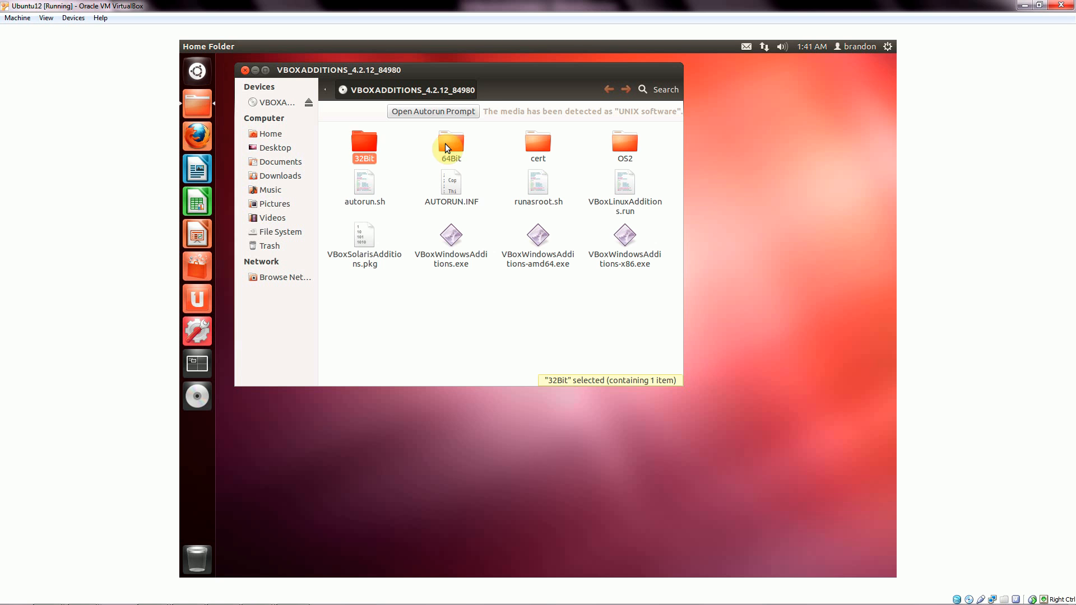
pyautogui.doubleClick(366, 140)
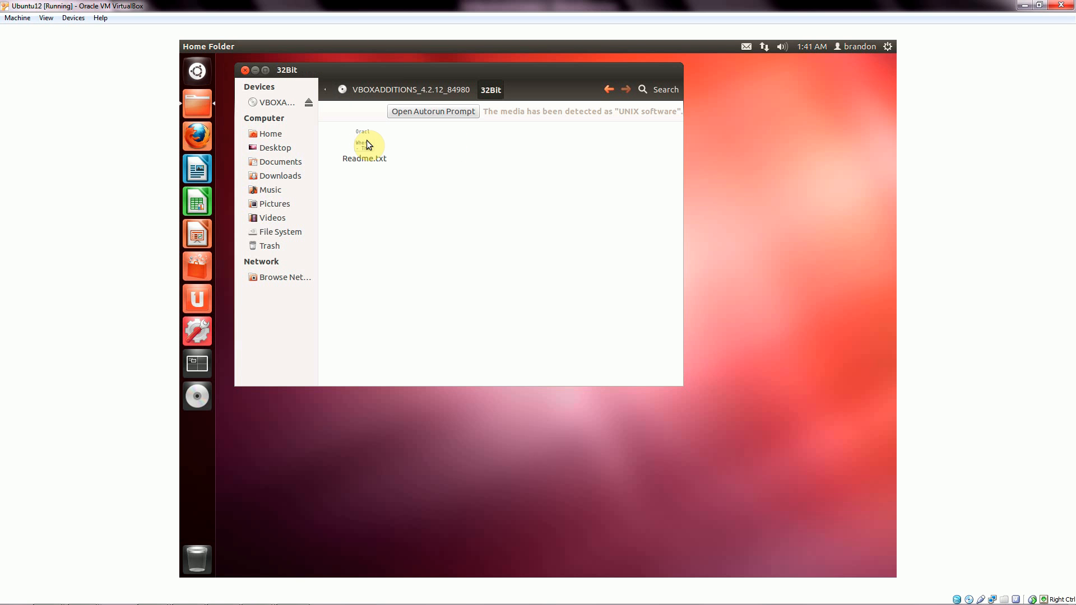
pyautogui.press('BackSpace')
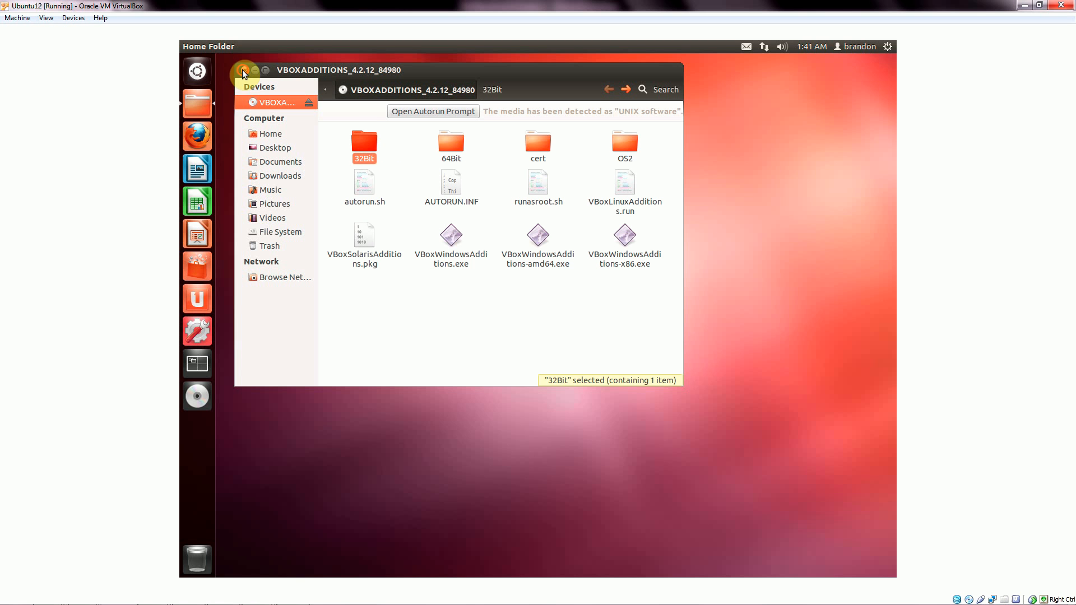
pyautogui.click(244, 70)
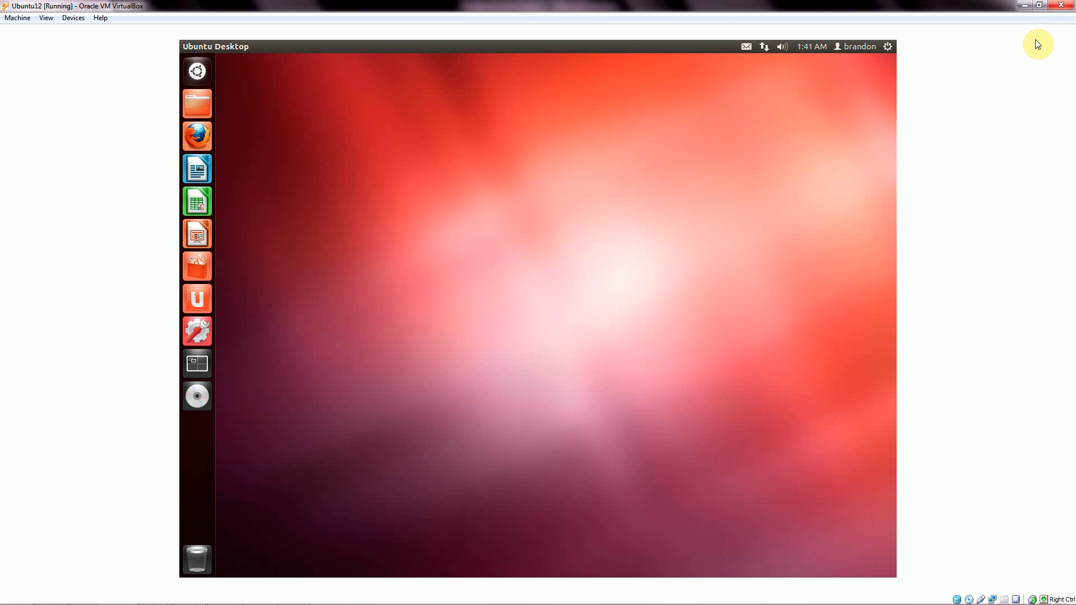
# Restore the VM window and minimize the Manager, Chrome, PowerPoint and Media Player windows.
pyautogui.click(1038, 5)
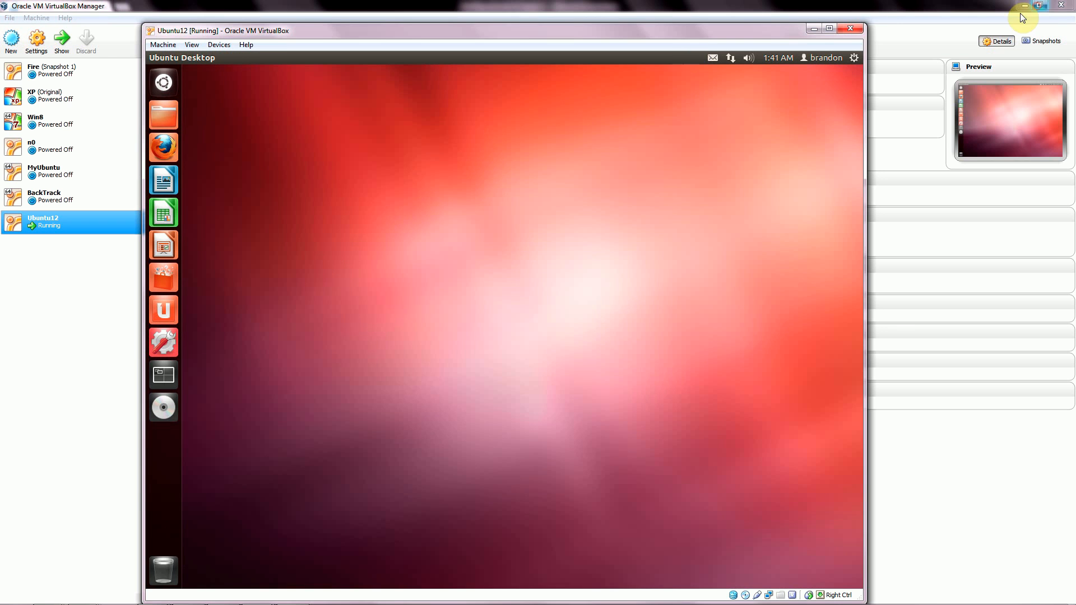
pyautogui.moveTo(489, 25); pyautogui.dragTo(532, 26)
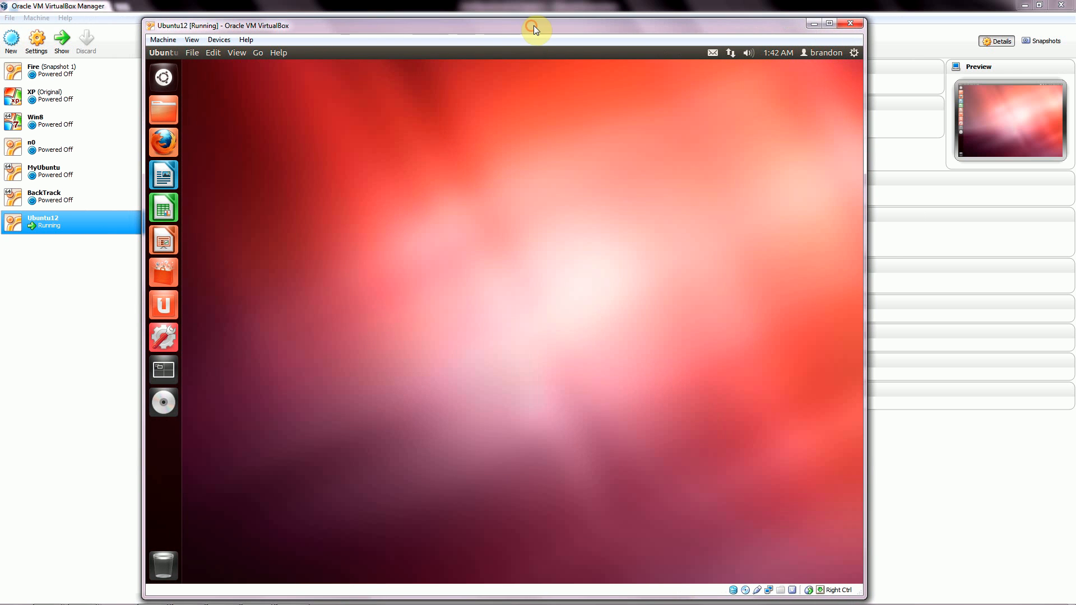
pyautogui.click(1014, 4)
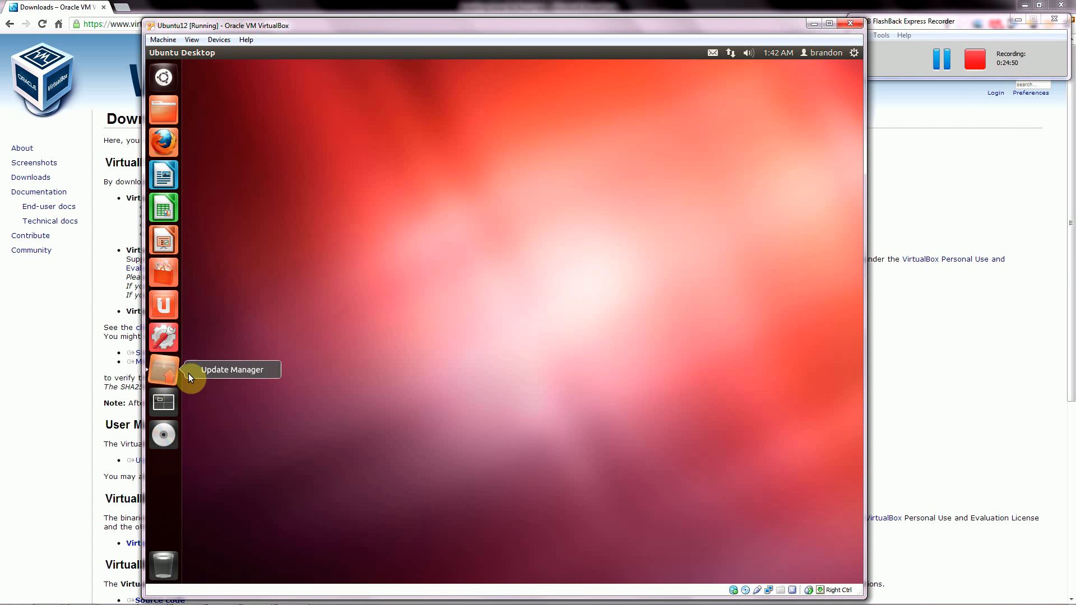
pyautogui.moveTo(420, 25); pyautogui.dragTo(481, 57)
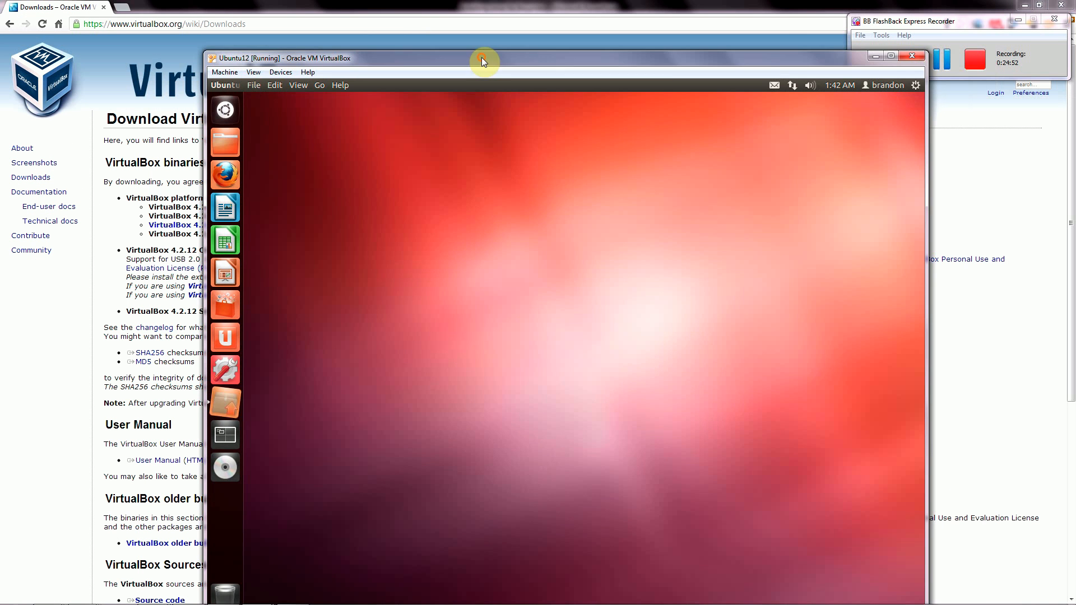
pyautogui.click(838, 6)
pyautogui.click(1023, 5)
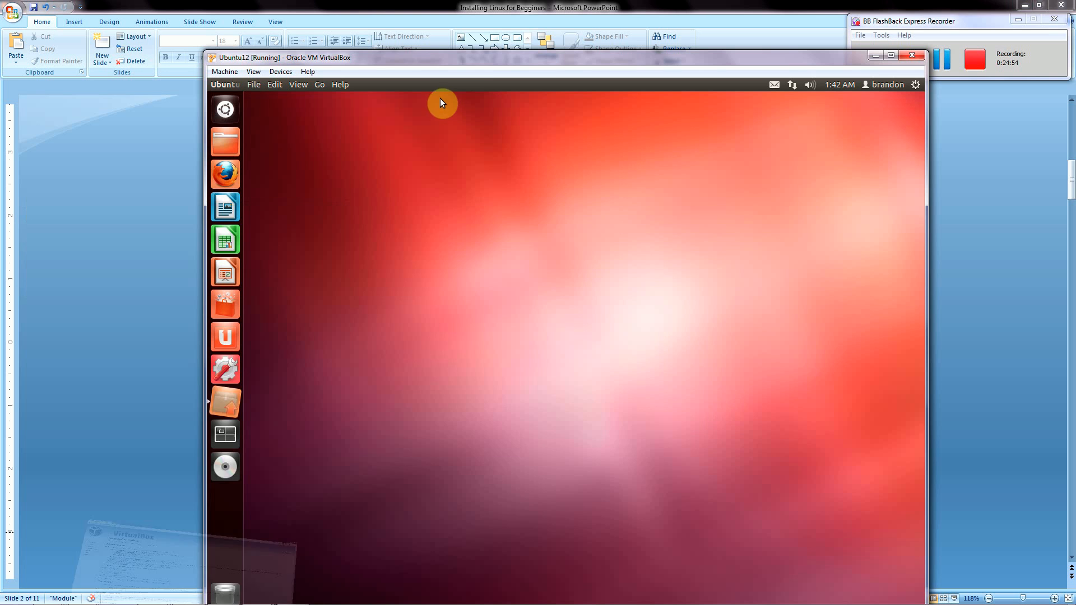
pyautogui.click(1025, 5)
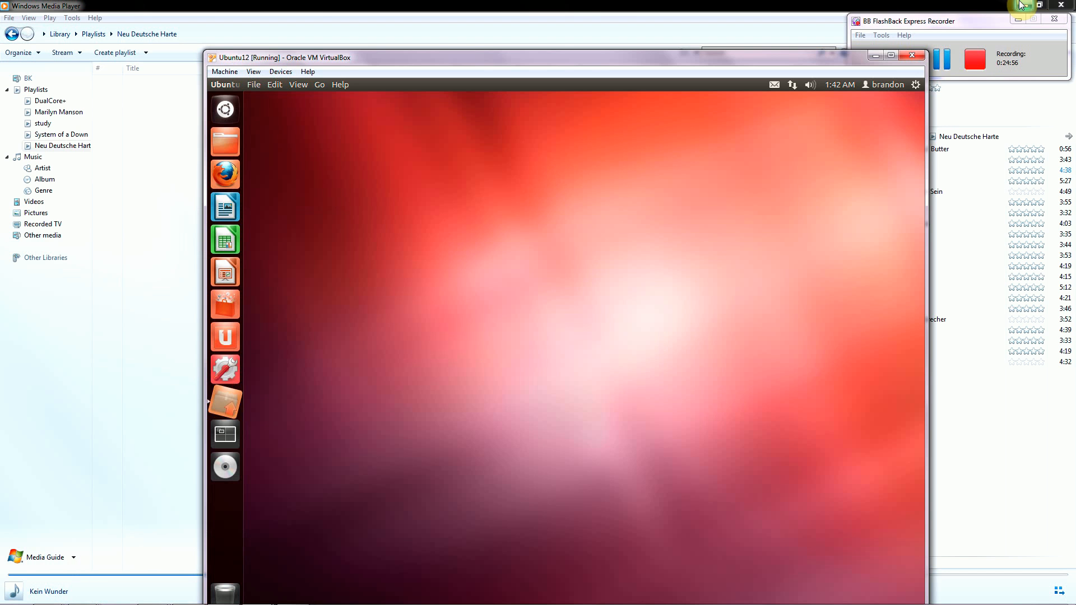
pyautogui.click(1023, 6)
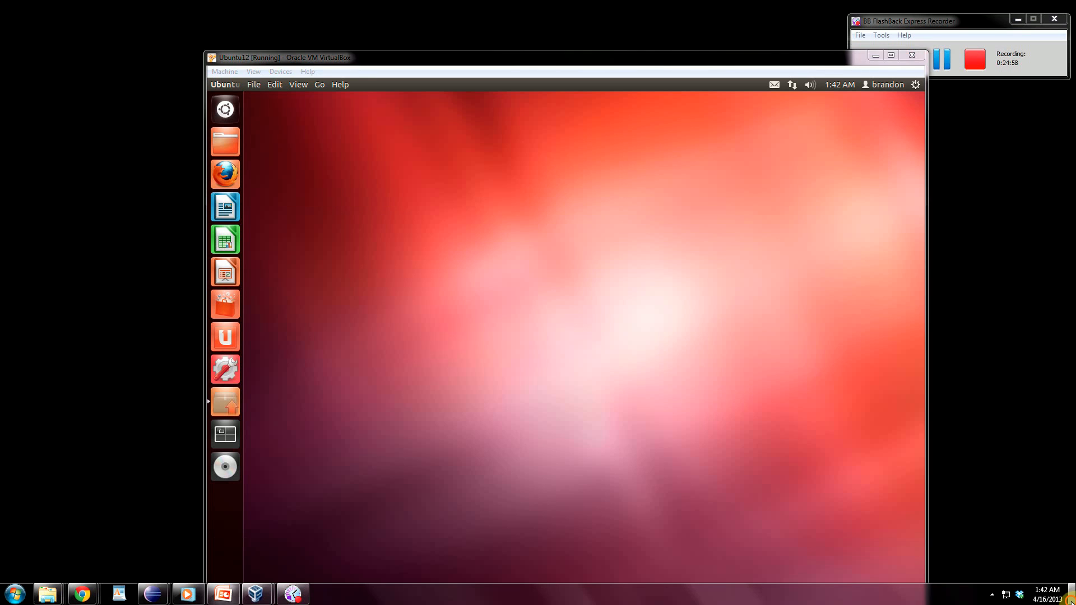
pyautogui.click(256, 598)
# Bring the Ubuntu12 window back from the taskbar and maximize it.
pyautogui.moveTo(257, 597)
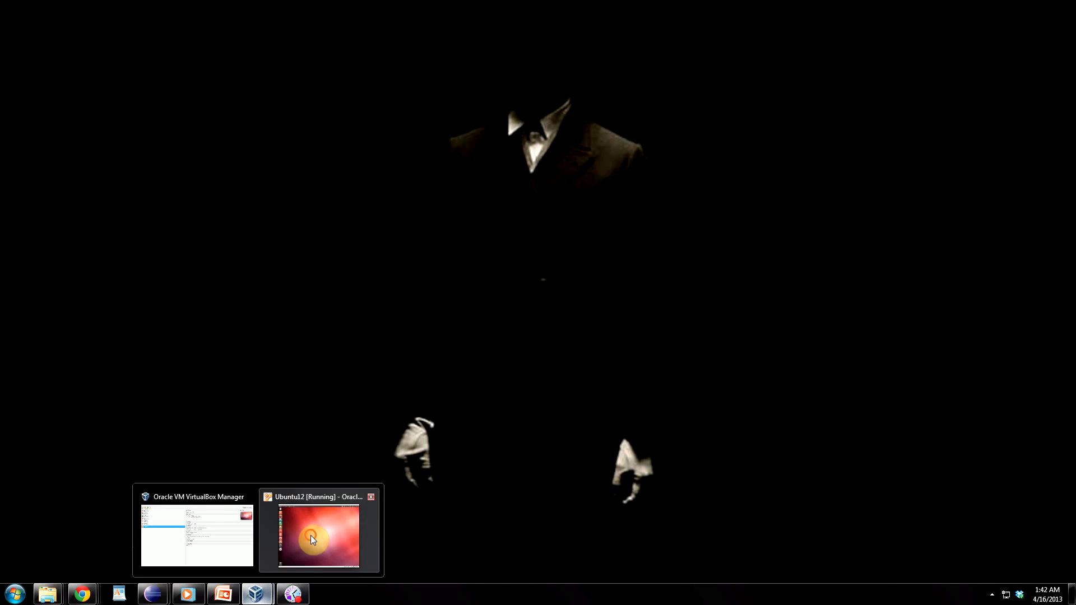
pyautogui.click(319, 539)
pyautogui.click(413, 57)
pyautogui.moveTo(413, 56); pyautogui.dragTo(0, 124)
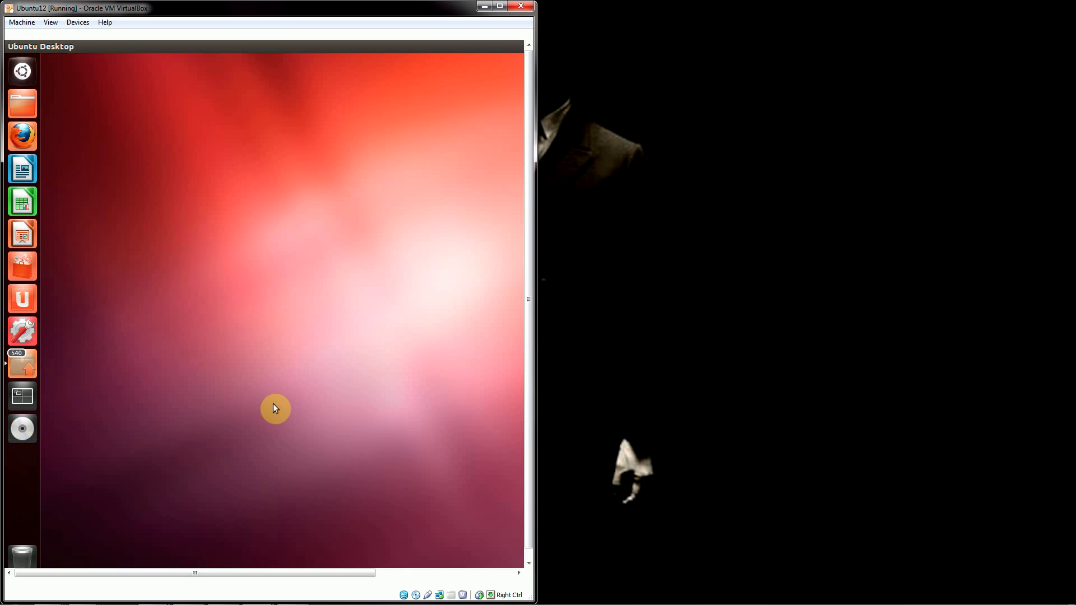
pyautogui.click(500, 6)
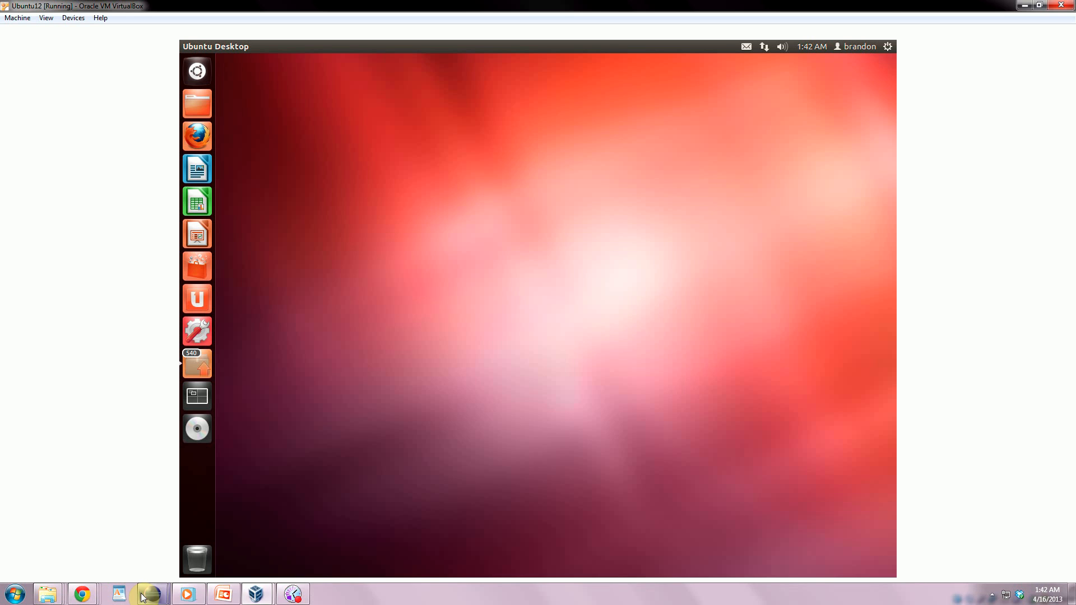
pyautogui.click(257, 592)
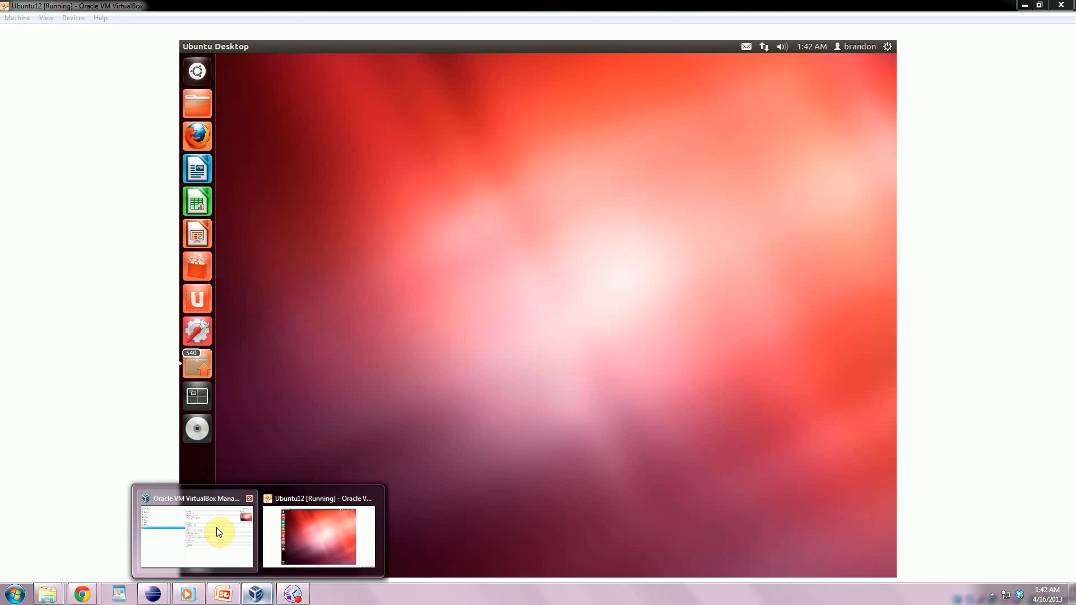
# Select and start the XP (Original) machine in VirtualBox Manager.
pyautogui.click(219, 533)
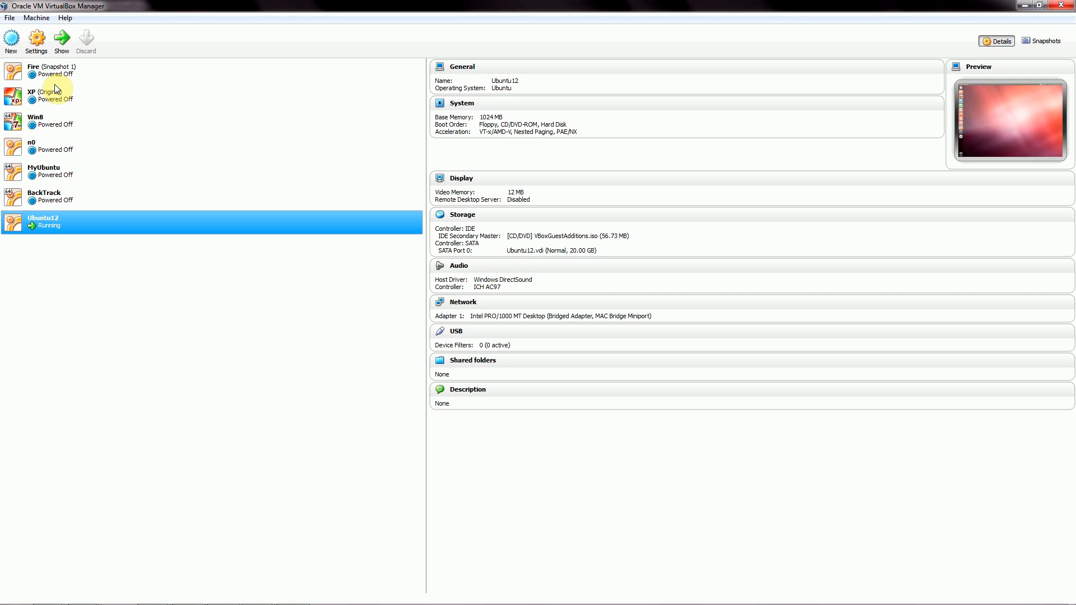
pyautogui.click(54, 174)
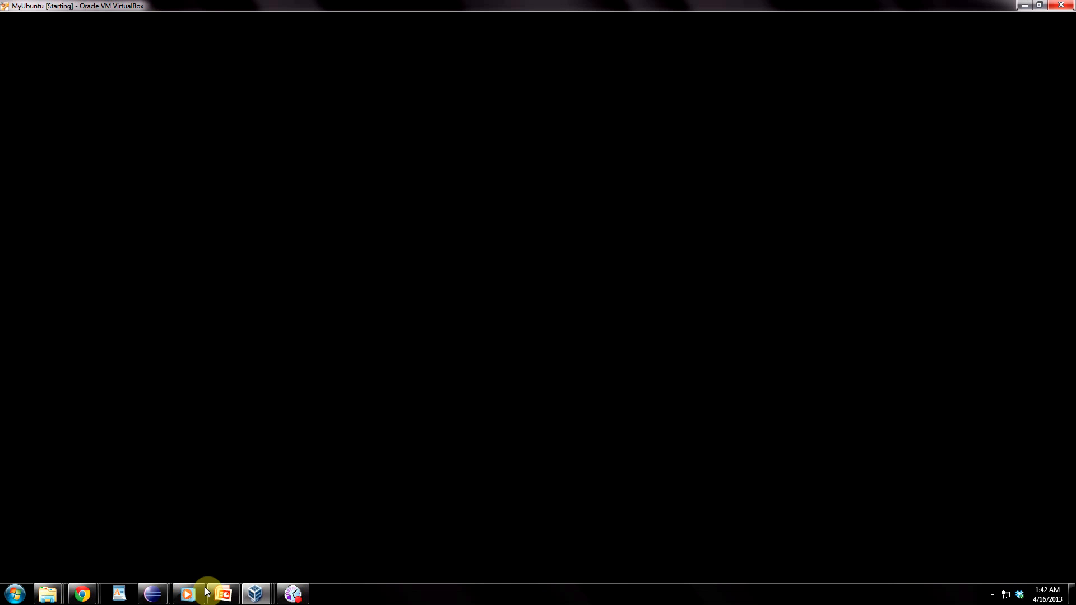
pyautogui.moveTo(257, 593)
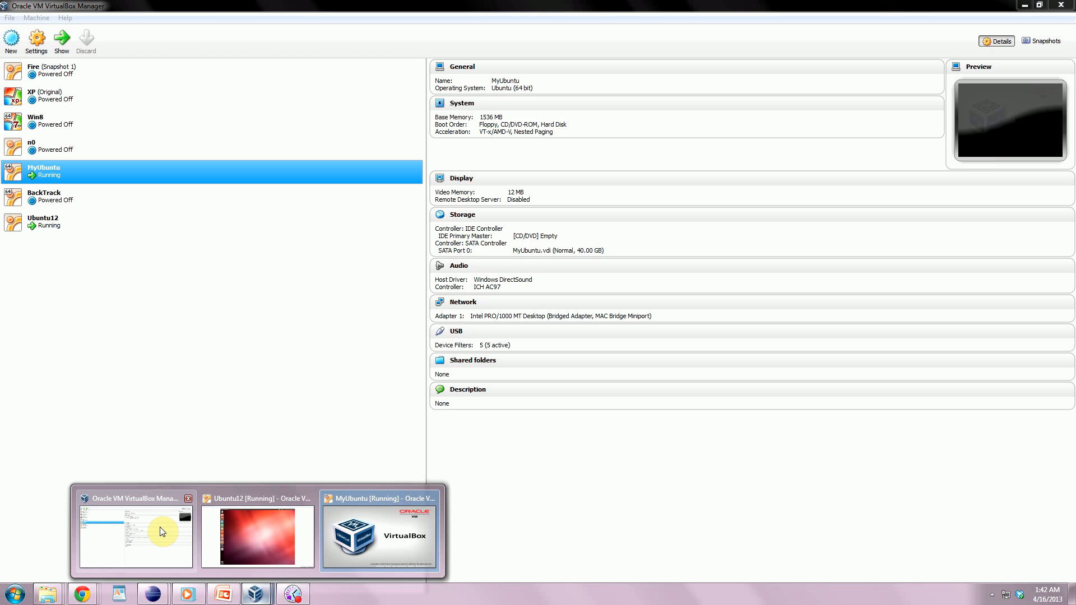
pyautogui.click(160, 527)
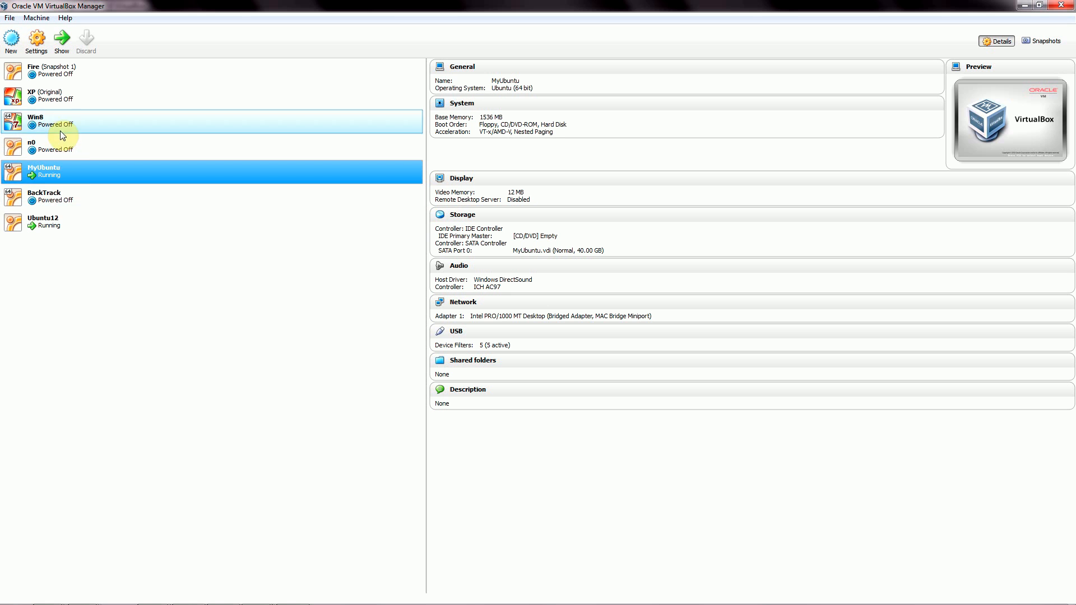
pyautogui.click(59, 100)
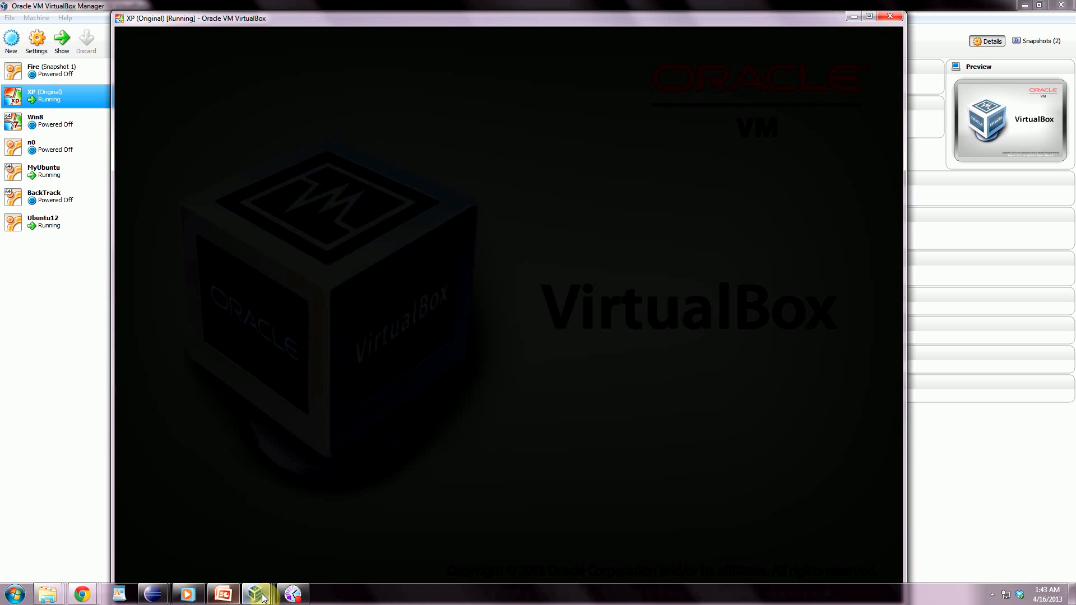
# Minimize the VirtualBox Manager and move the XP machine window lower.
pyautogui.click(258, 594)
pyautogui.click(1025, 5)
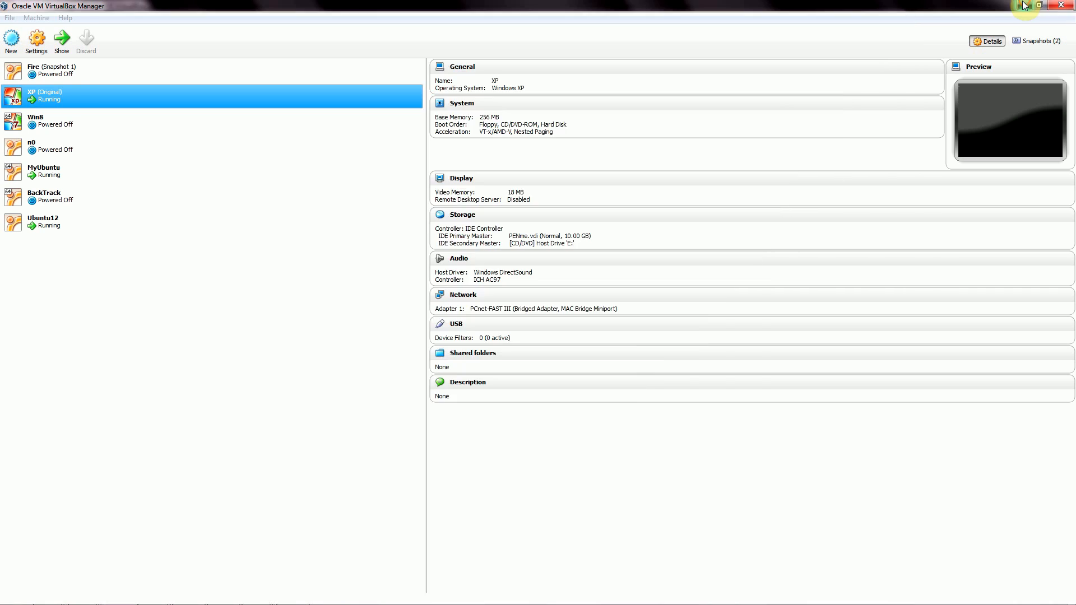
pyautogui.moveTo(672, 23); pyautogui.dragTo(671, 61)
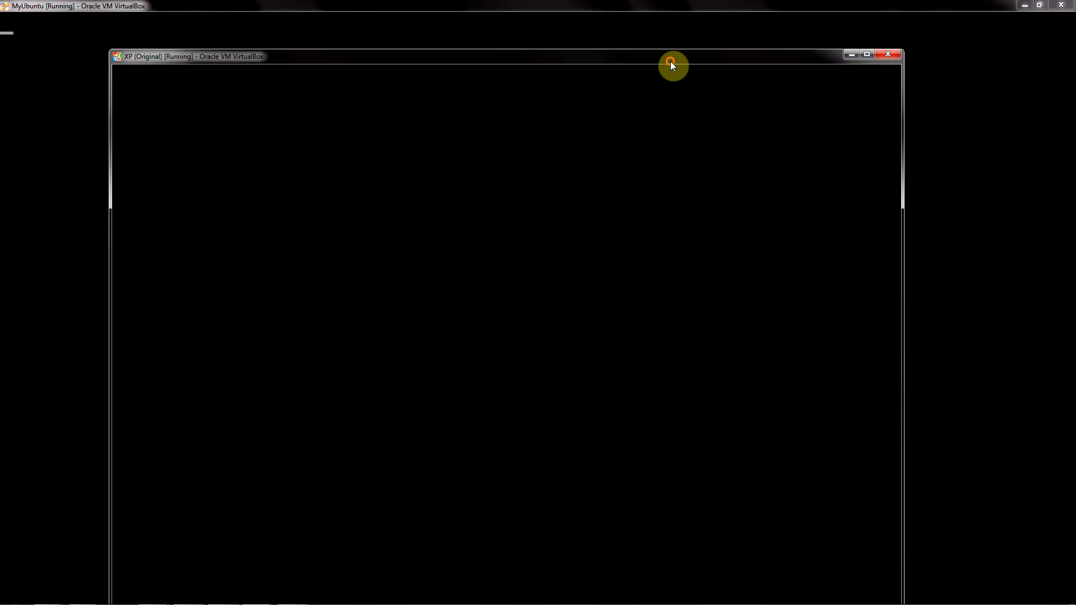
# Take MyUbuntu and Ubuntu12 out of full screen and arrange their windows.
pyautogui.click(1040, 5)
pyautogui.moveTo(761, 80); pyautogui.dragTo(1, 84)
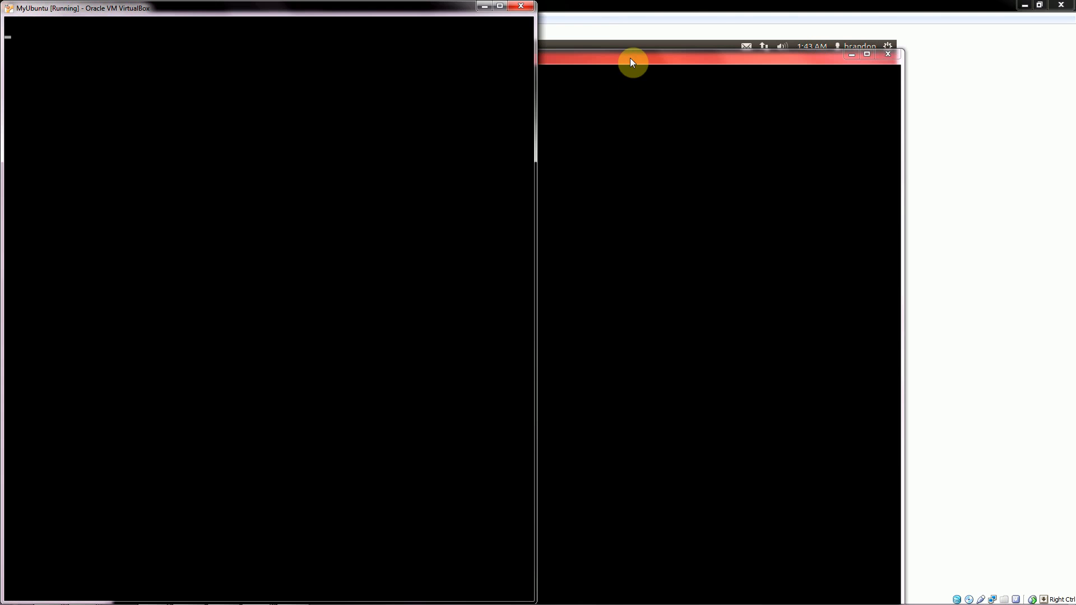
pyautogui.moveTo(630, 58); pyautogui.dragTo(853, 188)
pyautogui.click(714, 7)
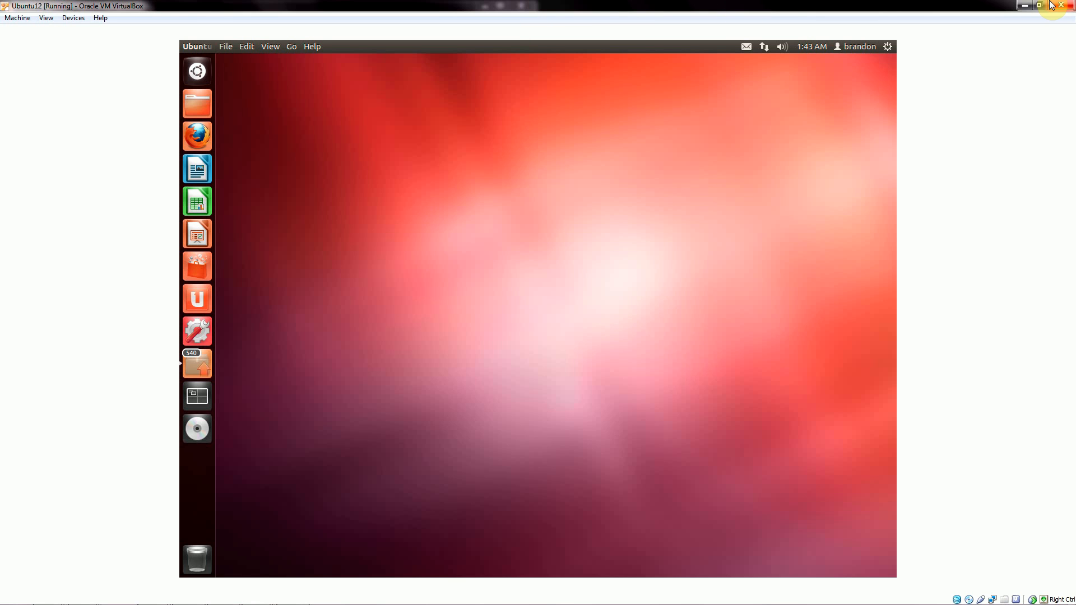
pyautogui.moveTo(784, 6); pyautogui.dragTo(814, 17)
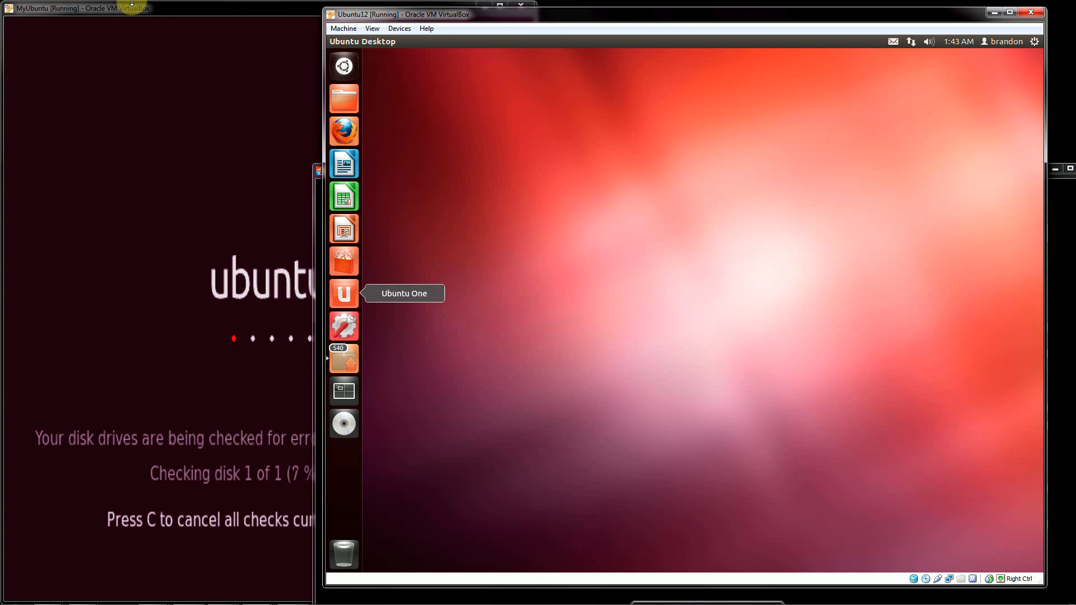
pyautogui.click(158, 14)
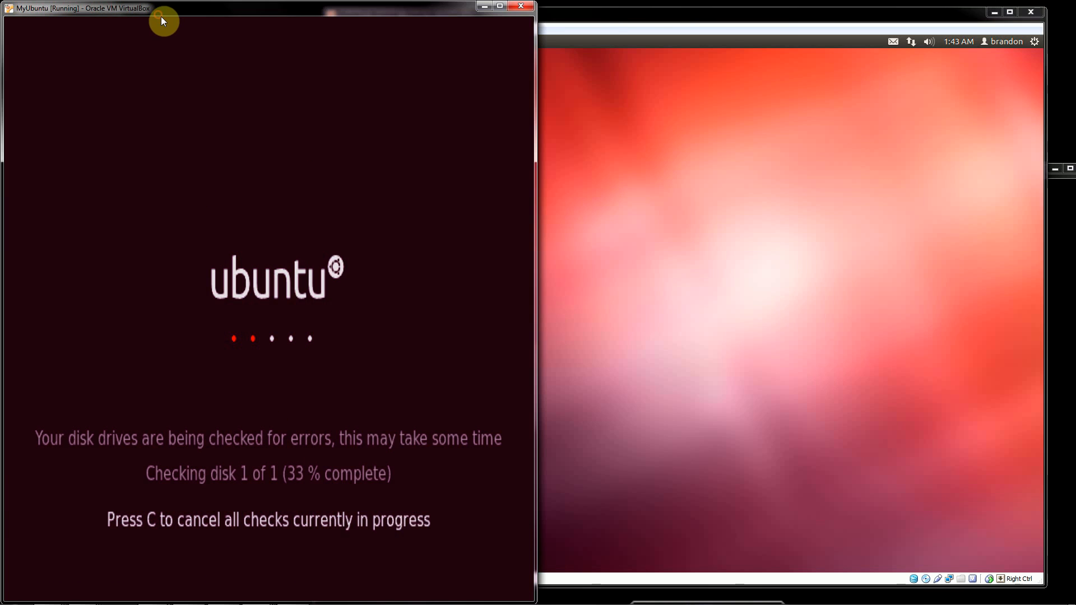
pyautogui.click(649, 97)
# Minimize the Ubuntu12, XP and MyUbuntu machine windows.
pyautogui.click(994, 12)
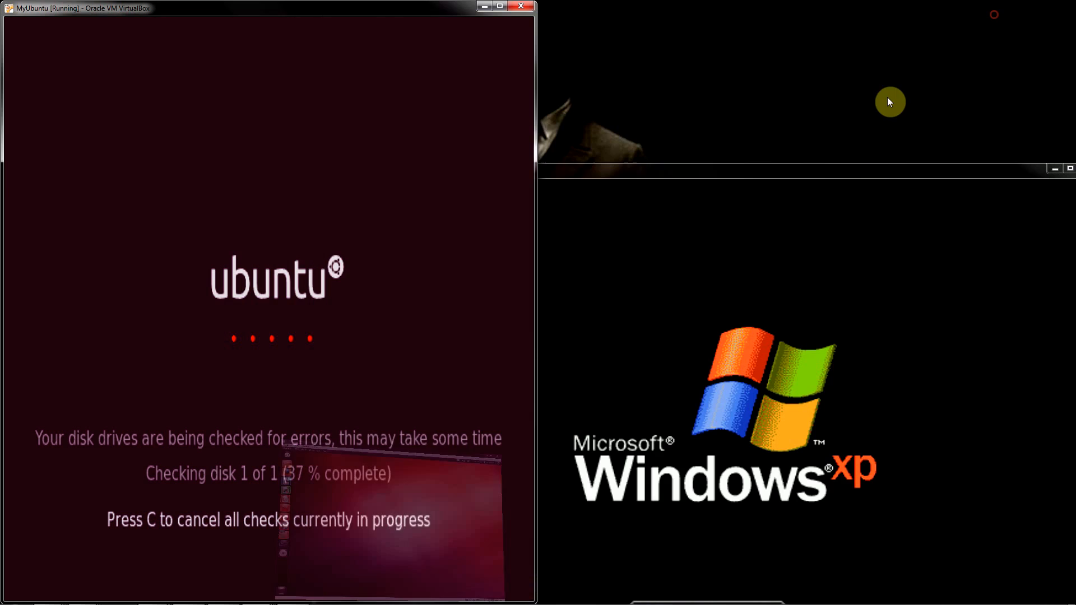
pyautogui.moveTo(849, 174); pyautogui.dragTo(690, 27)
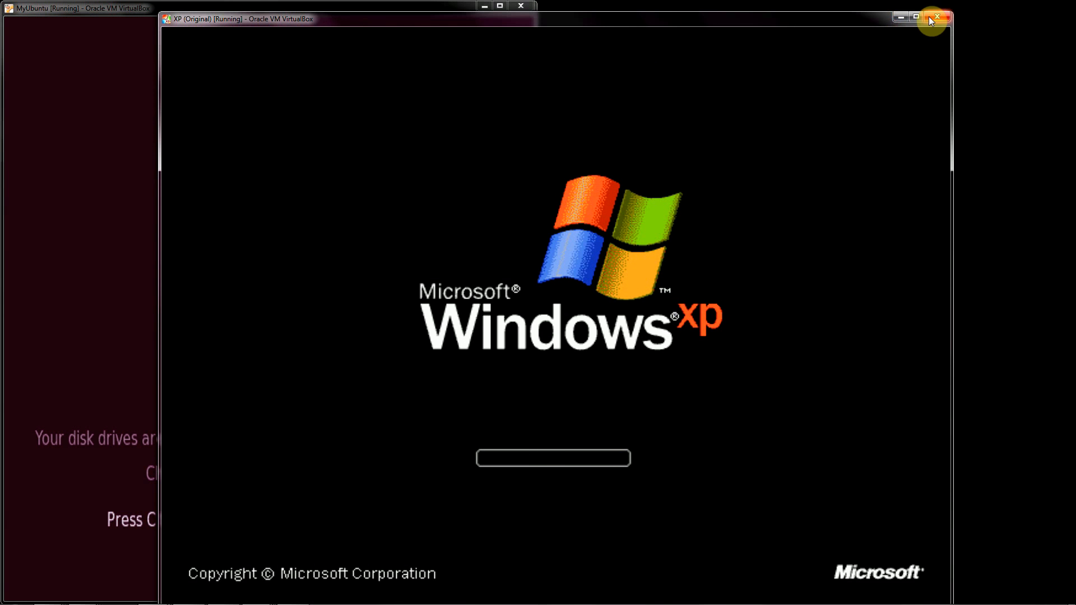
pyautogui.click(902, 21)
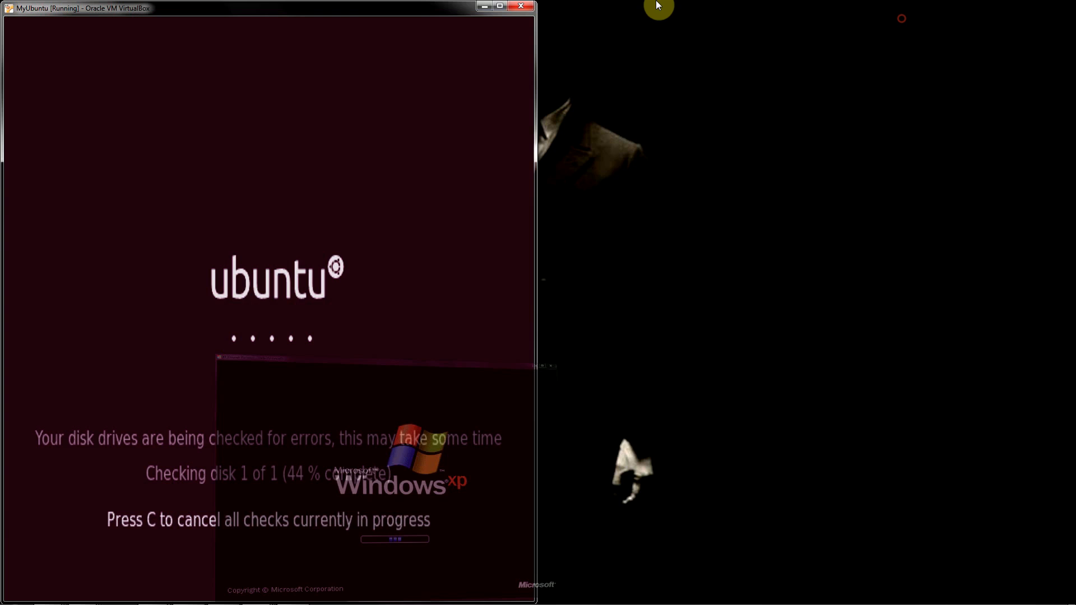
pyautogui.click(484, 7)
# Bring the booting XP window forward from the taskbar thumbnails and shift it left.
pyautogui.moveTo(288, 595)
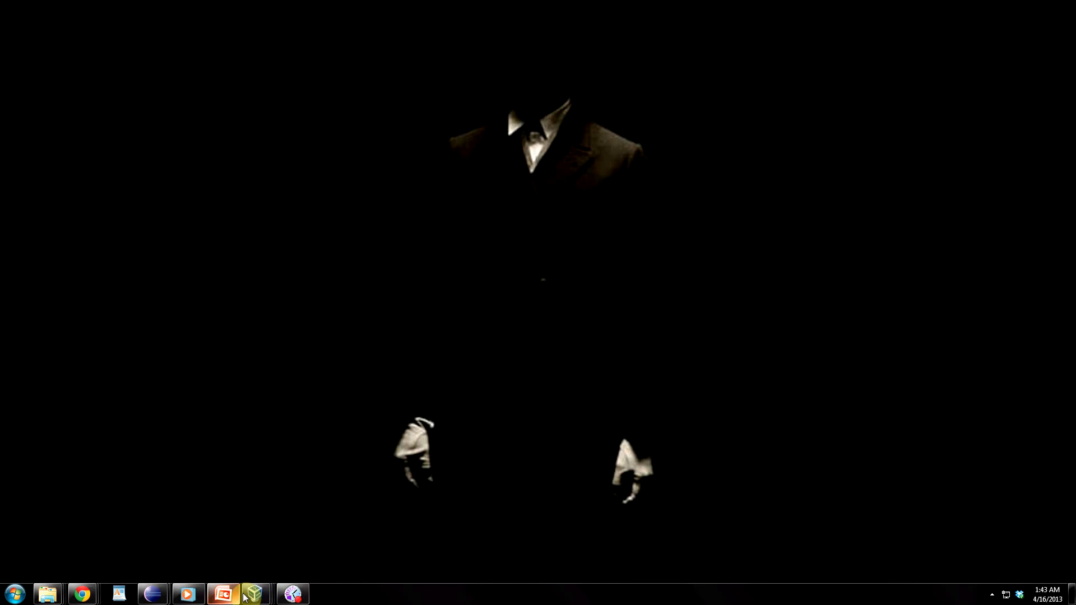
pyautogui.click(259, 601)
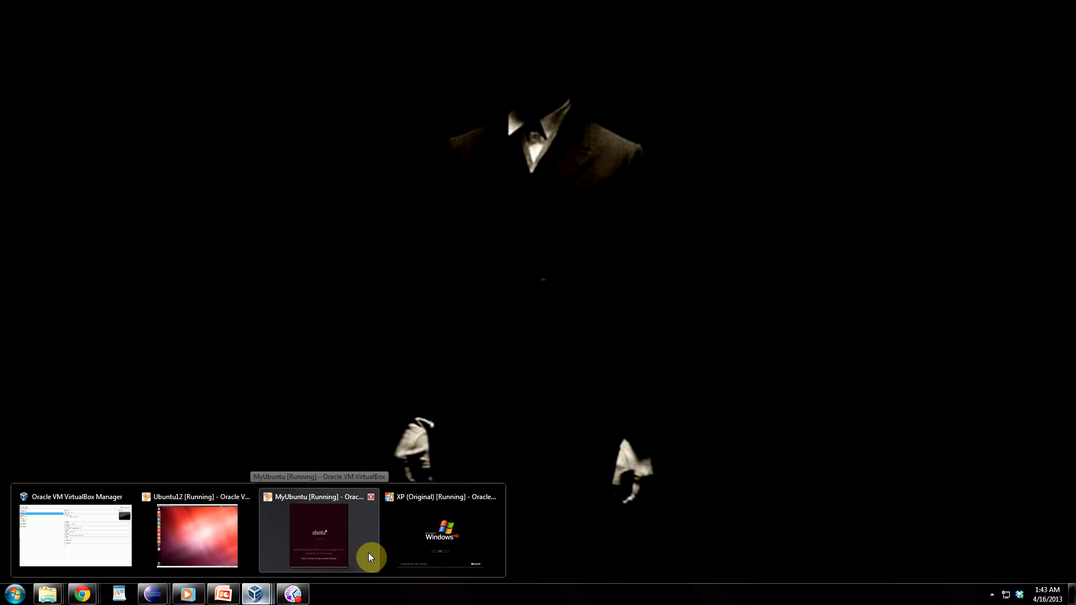
pyautogui.moveTo(378, 539)
pyautogui.moveTo(412, 536)
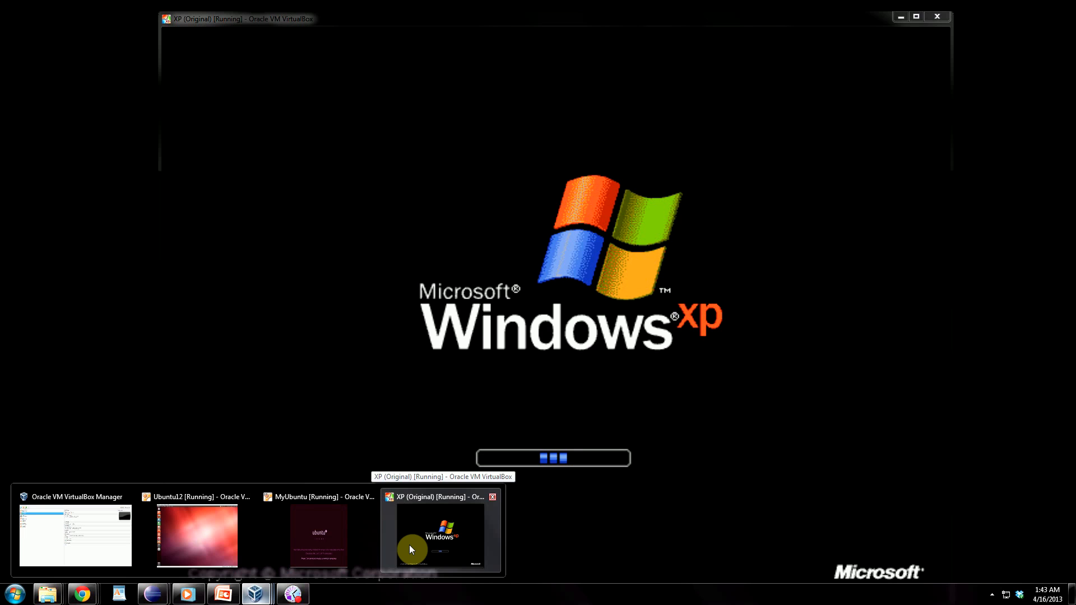
pyautogui.click(409, 545)
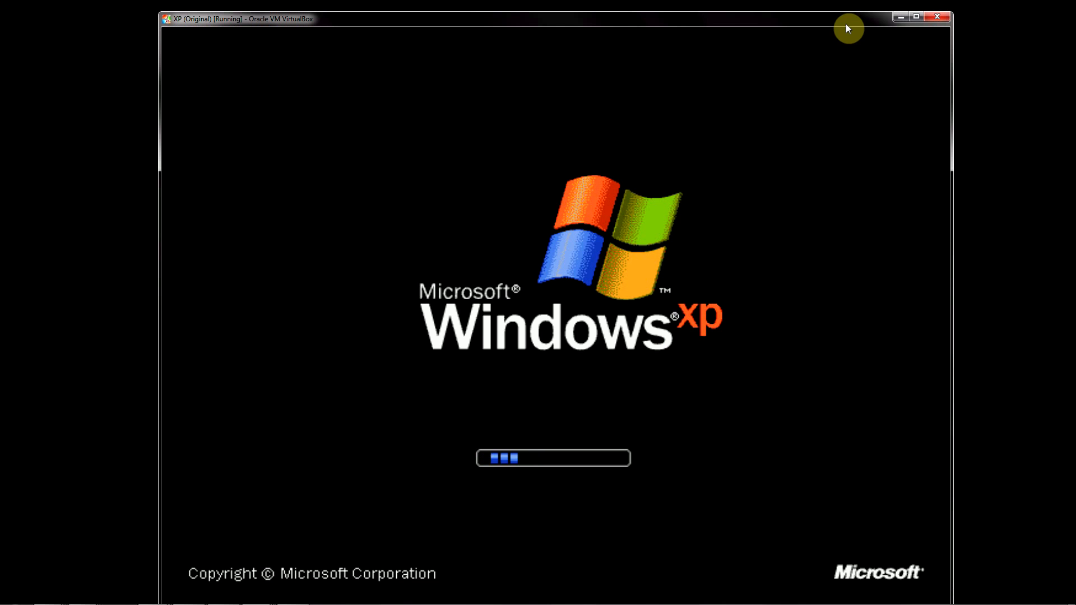
pyautogui.moveTo(787, 20); pyautogui.dragTo(715, 22)
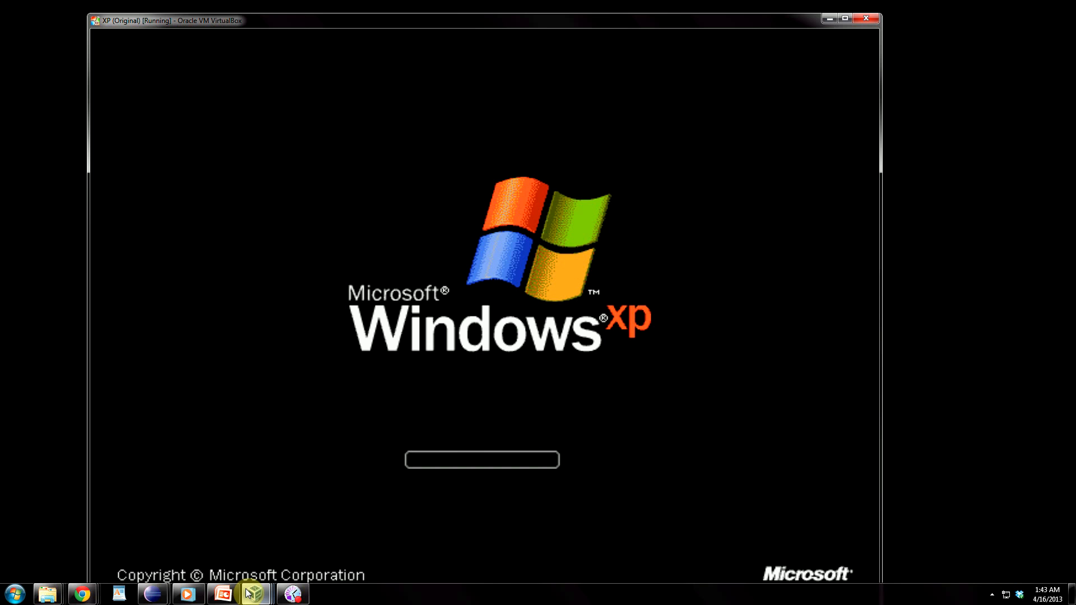
pyautogui.moveTo(249, 593)
pyautogui.moveTo(56, 594)
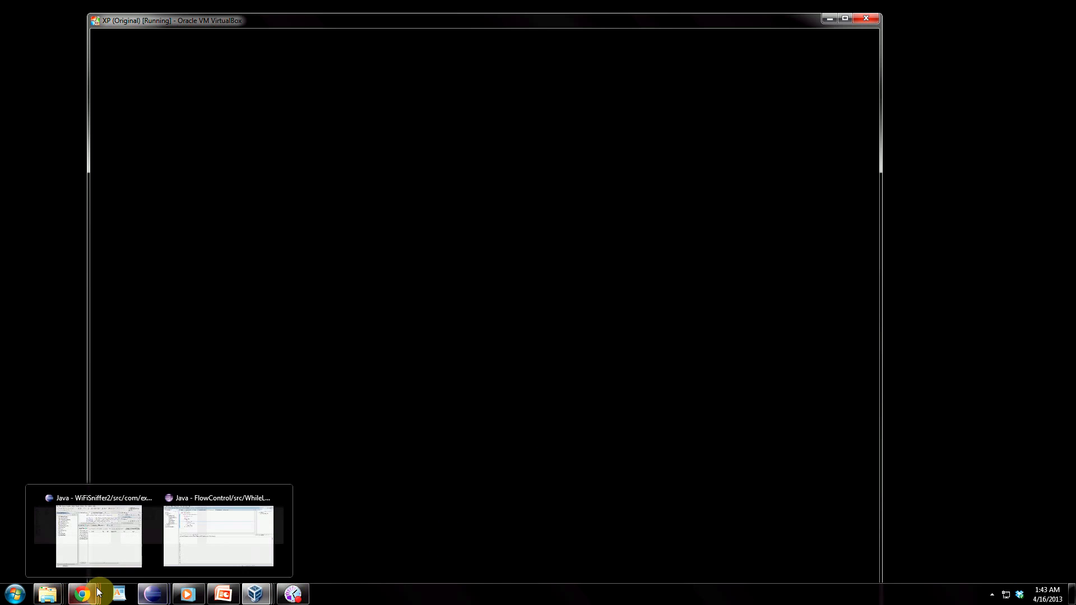
# Search 'cmd' in the Start menu, retrying until the cmd result launches Command Prompt.
pyautogui.click(14, 594)
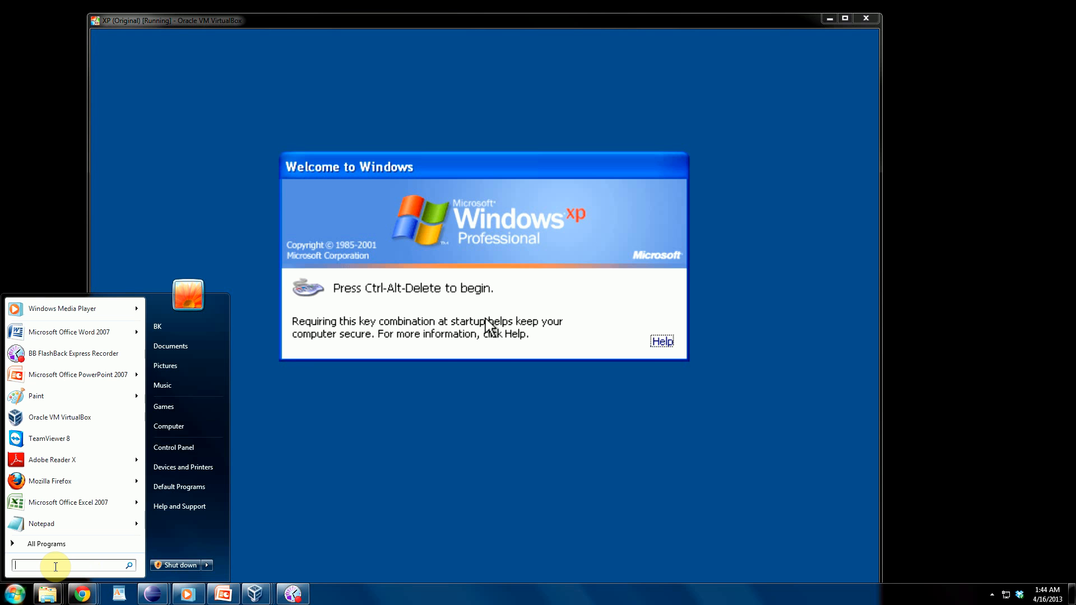
pyautogui.write('cmd')
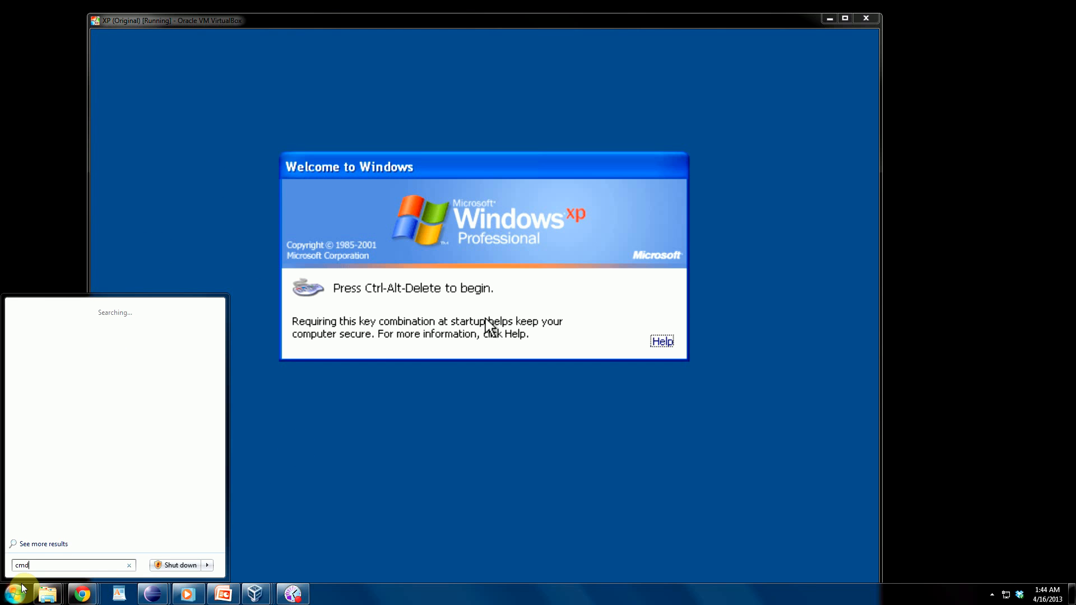
pyautogui.click(44, 568)
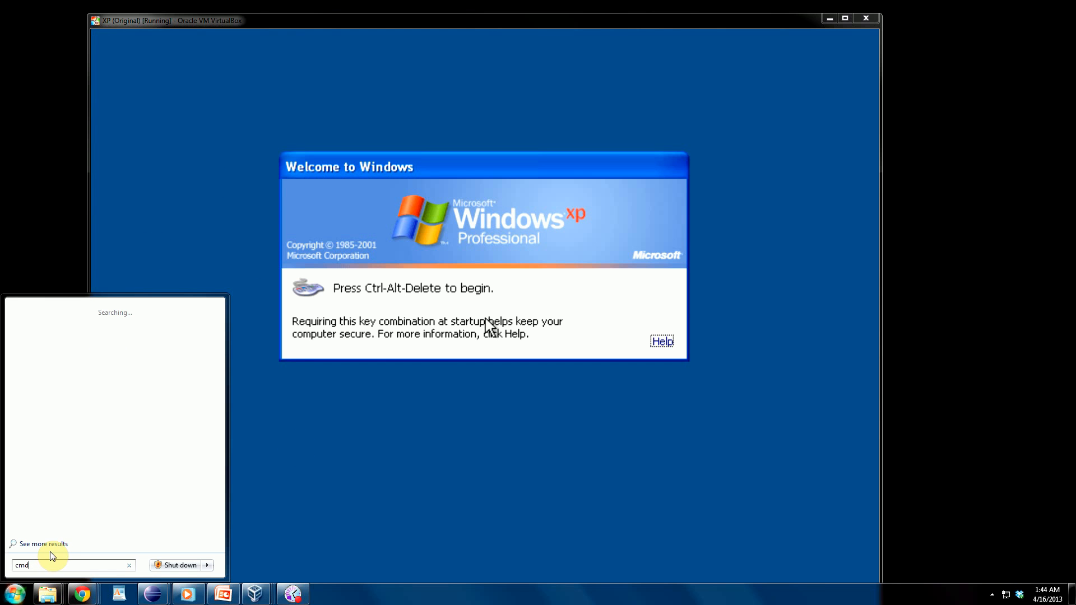
pyautogui.click(607, 20)
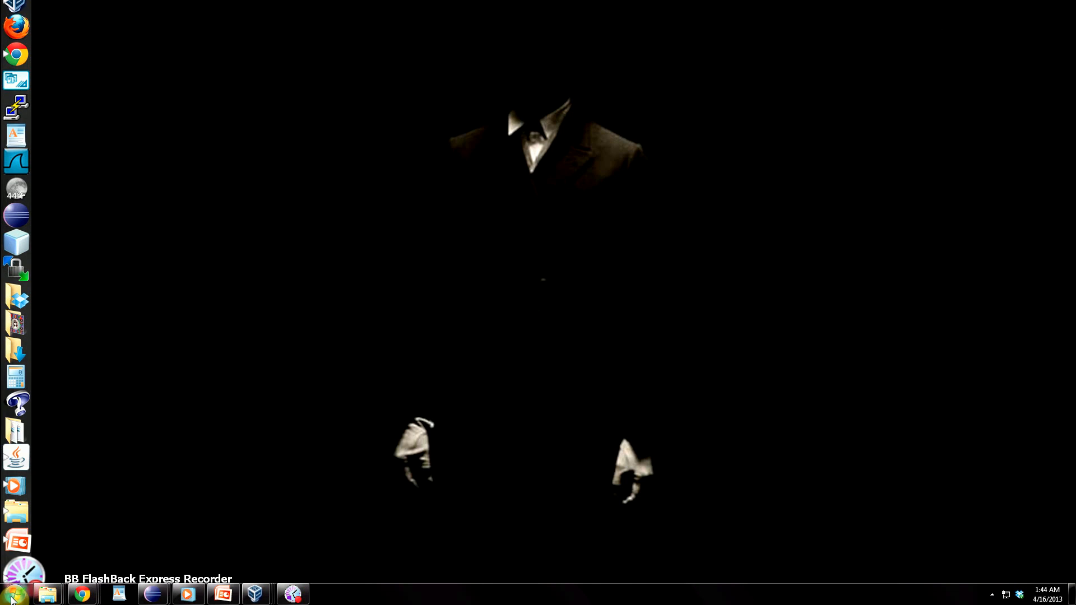
pyautogui.press('super')
pyautogui.click(79, 565)
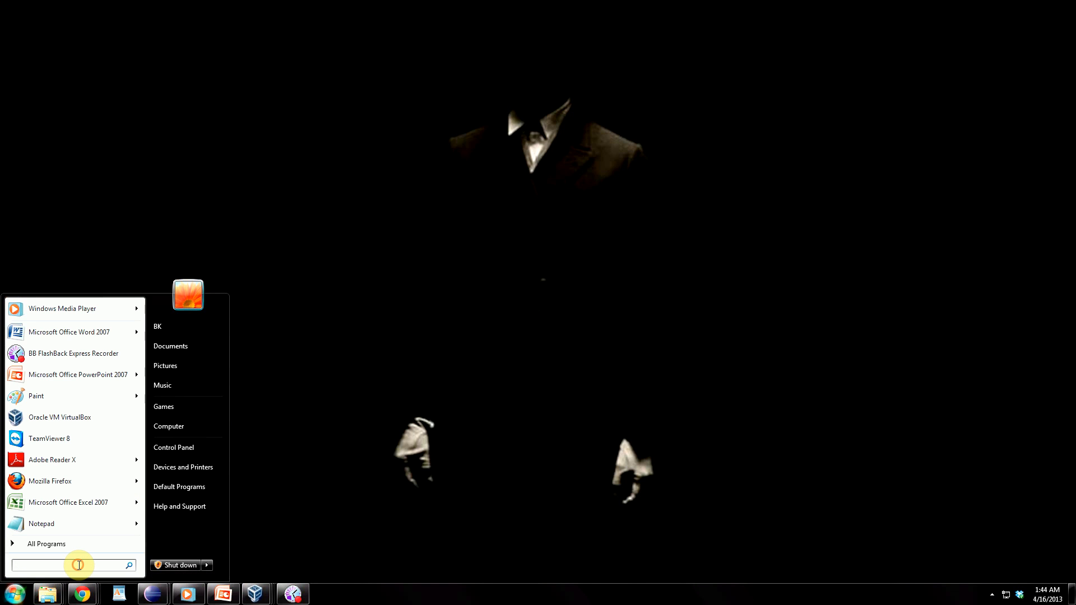
pyautogui.write('cmd')
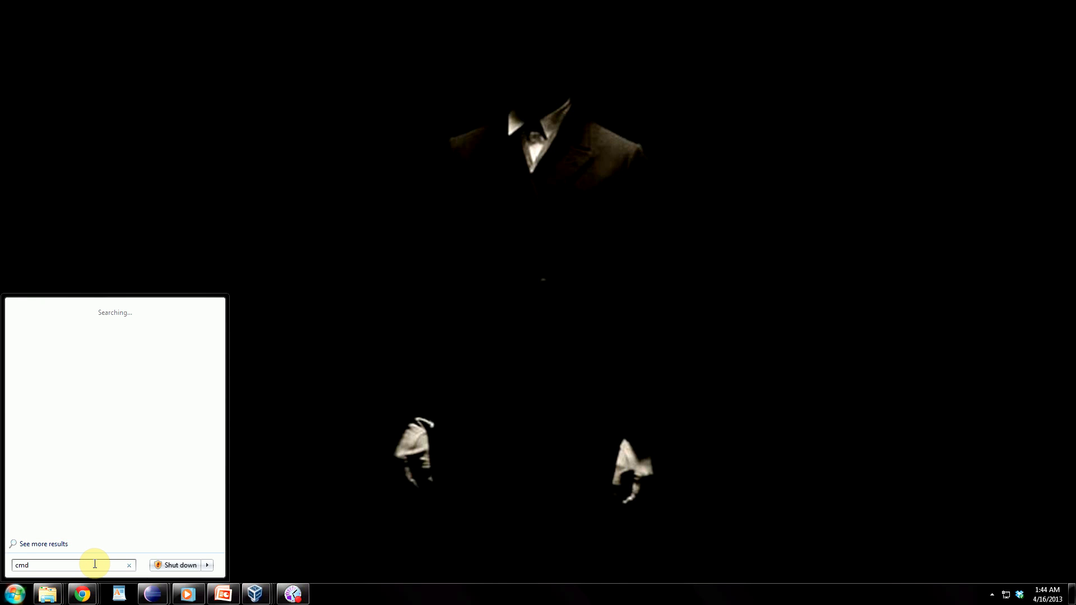
pyautogui.click(265, 123)
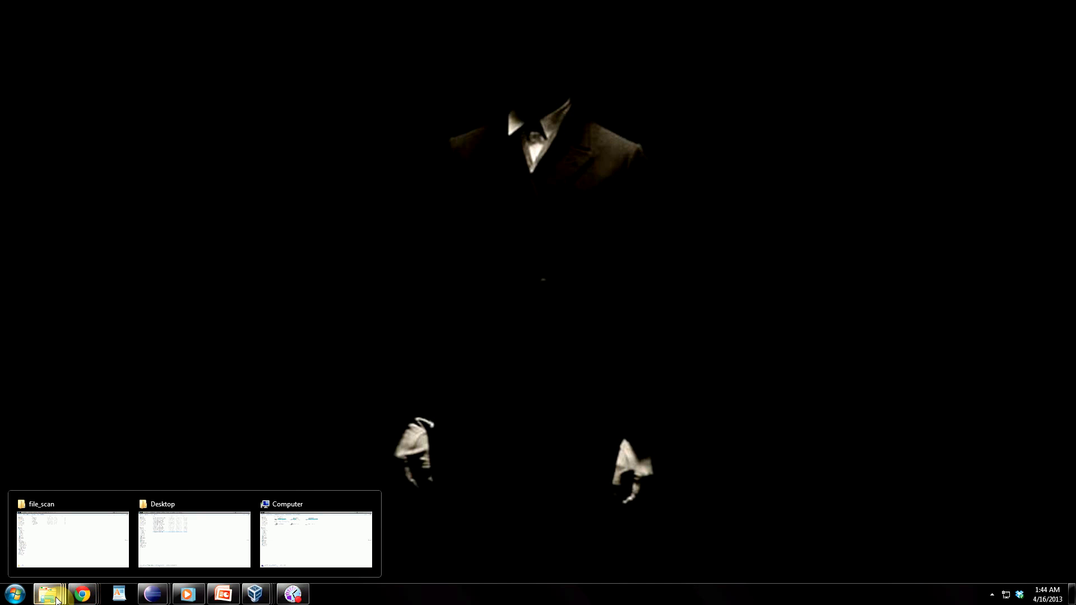
pyautogui.click(14, 594)
pyautogui.click(34, 566)
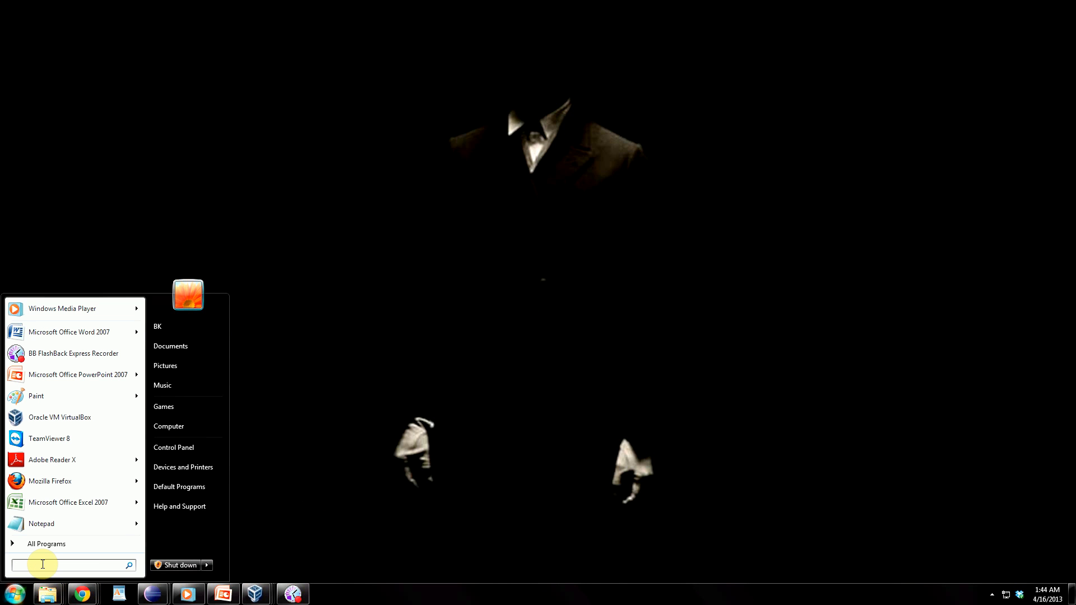
pyautogui.write('cmd')
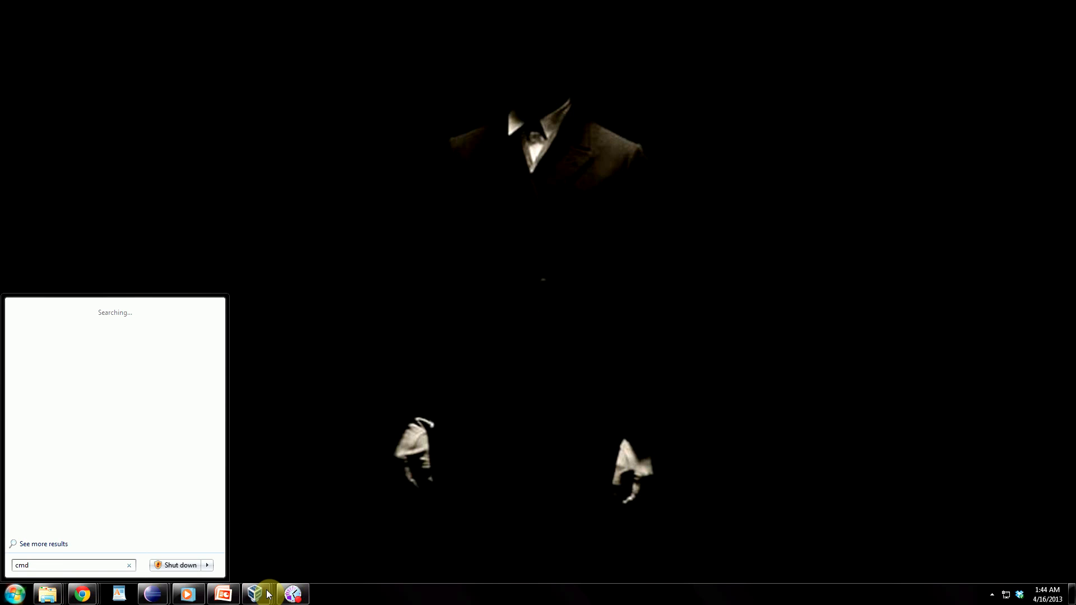
pyautogui.click(74, 314)
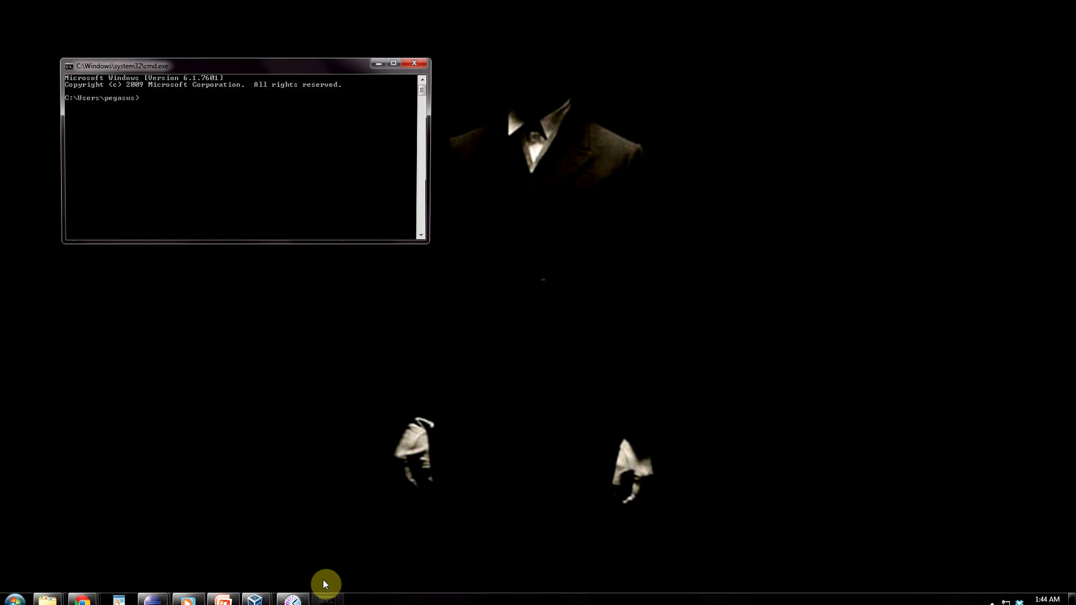
# Run ipconfig to show host addresses 192.168.1.2 and 192.168.56.1, then open the VirtualBox taskbar group.
pyautogui.moveTo(211, 64); pyautogui.dragTo(353, 117)
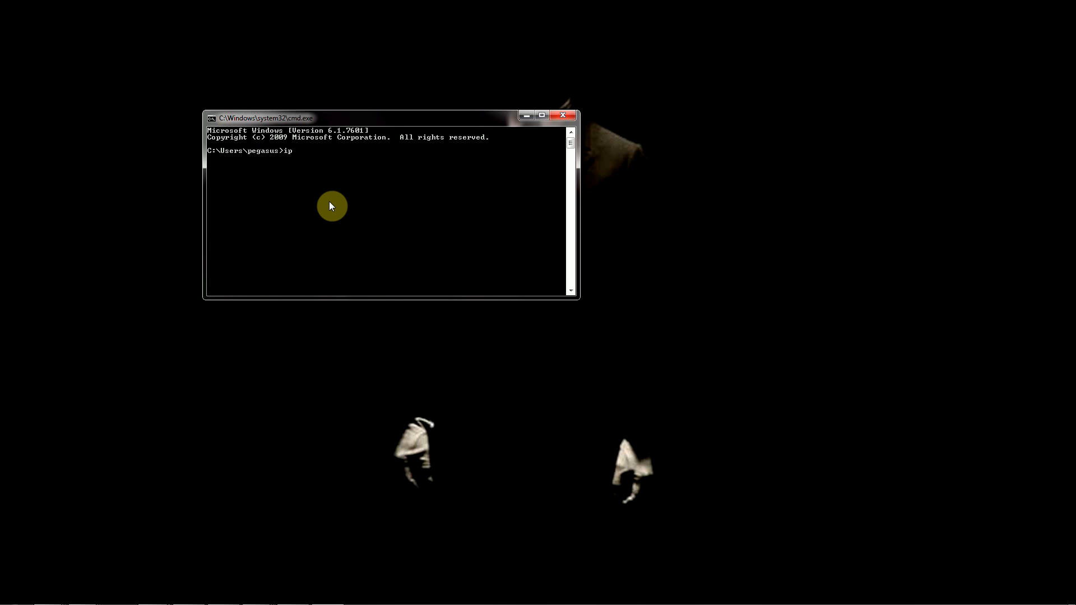
pyautogui.write('ipconfig')
pyautogui.press('Return')
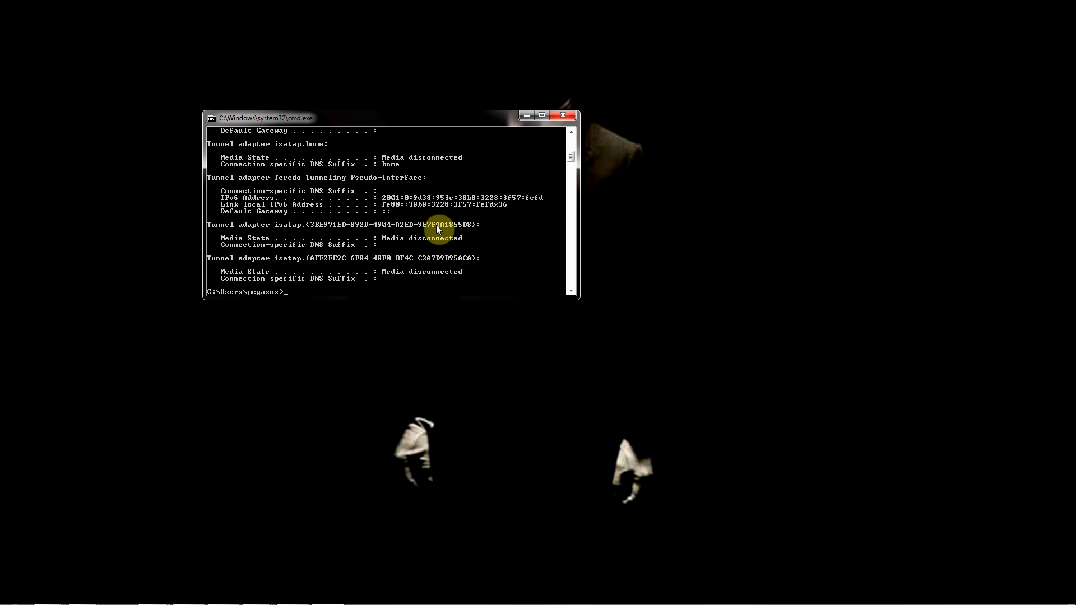
pyautogui.scroll(5, 464, 274)
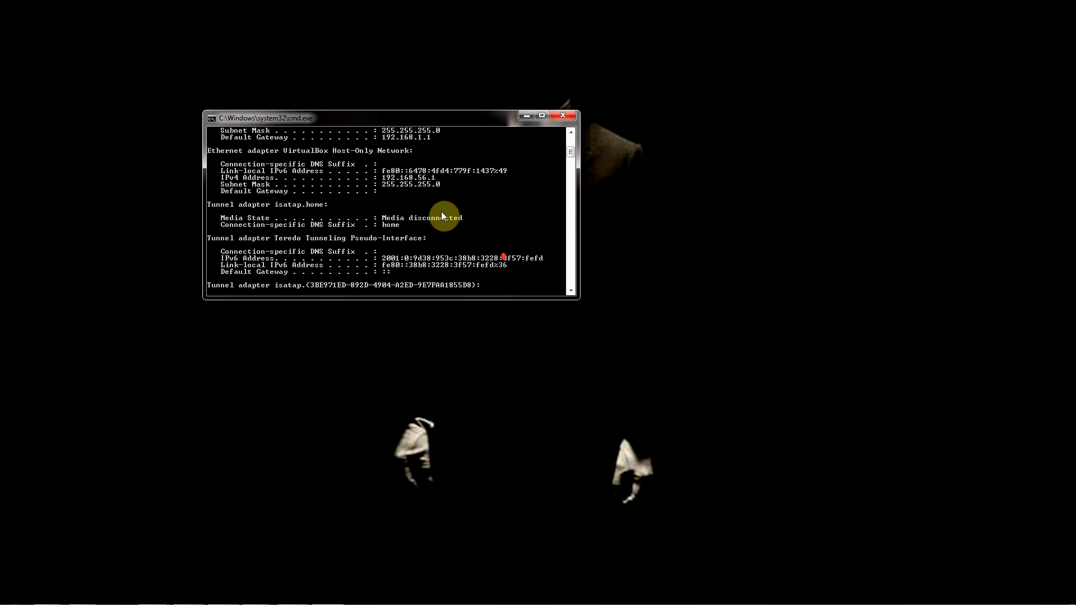
pyautogui.scroll(2, 441, 189)
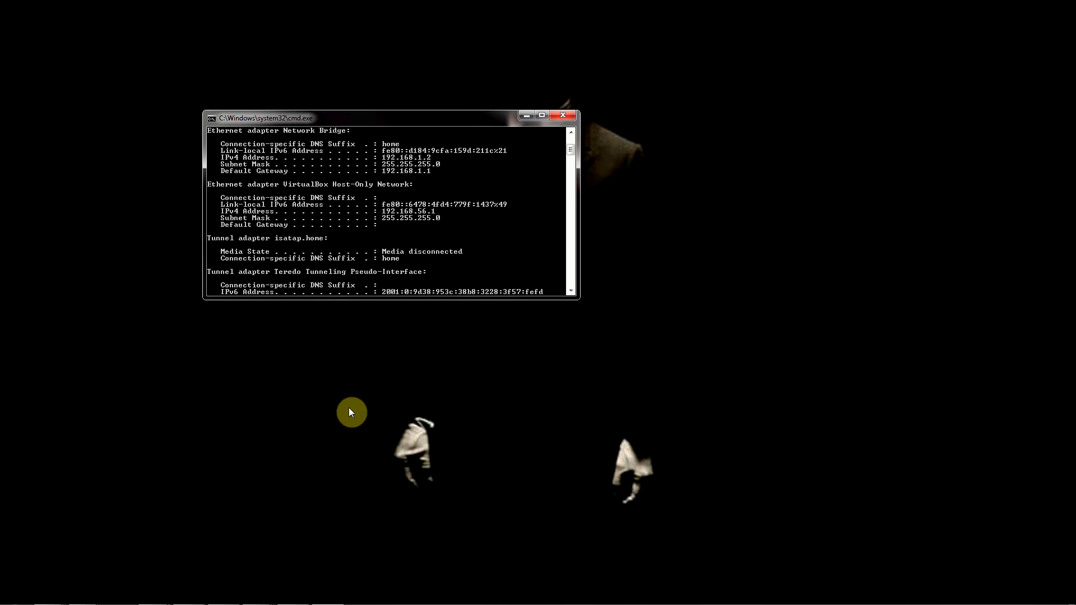
pyautogui.click(255, 593)
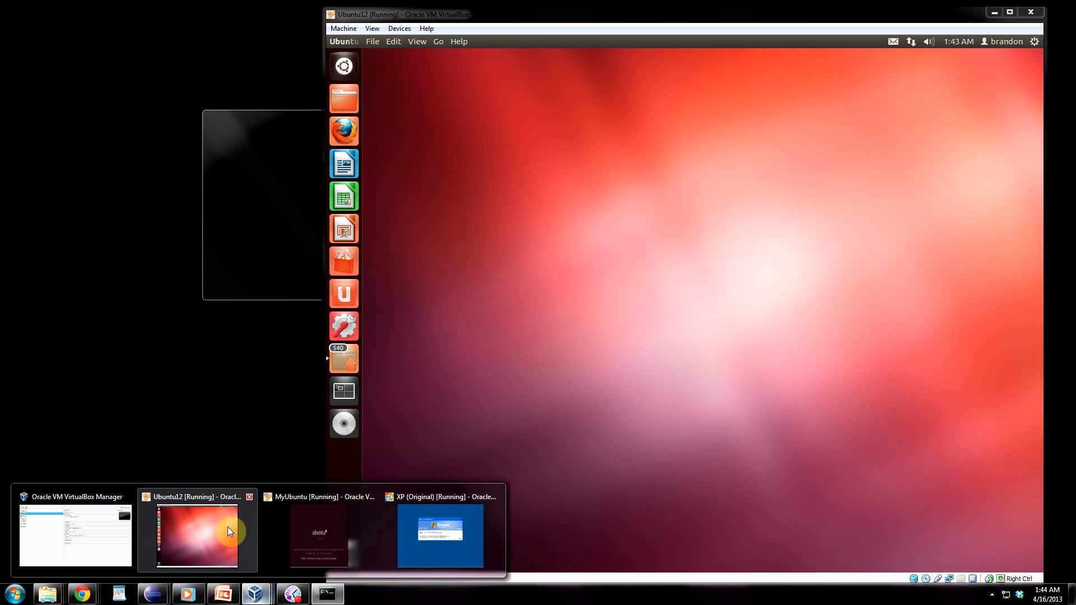
# Bring Ubuntu12 forward and launch Terminal by searching 'term' in the Dash.
pyautogui.click(228, 527)
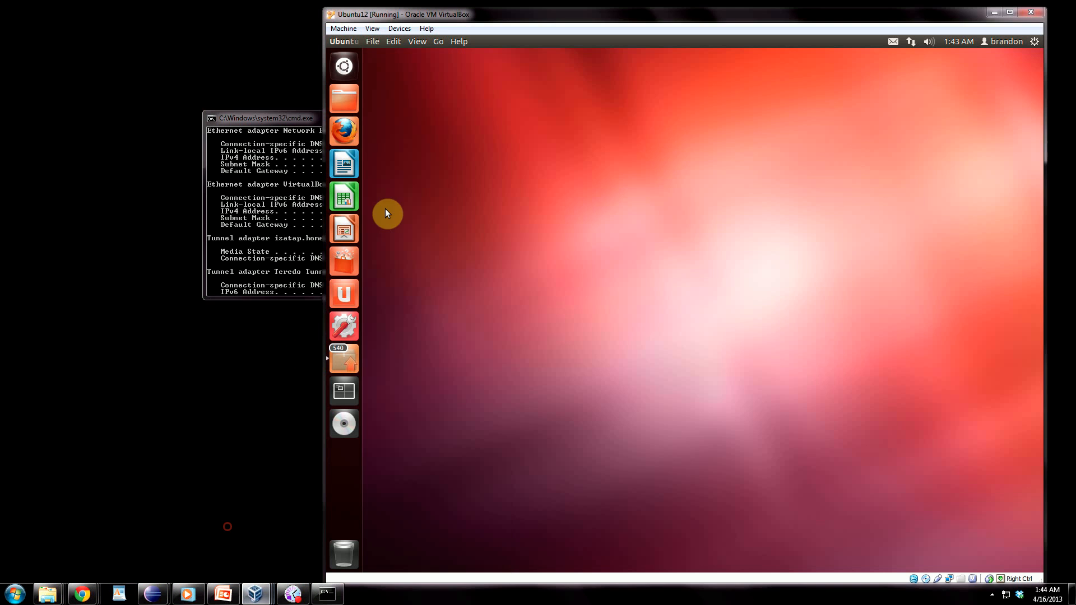
pyautogui.moveTo(679, 16); pyautogui.dragTo(549, 10)
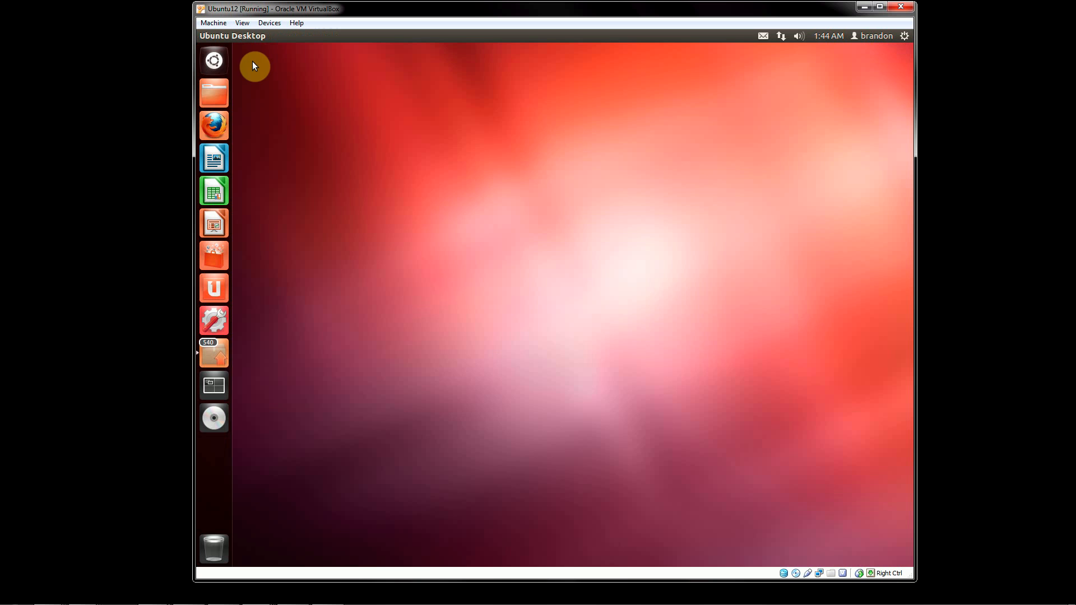
pyautogui.click(214, 60)
pyautogui.click(284, 65)
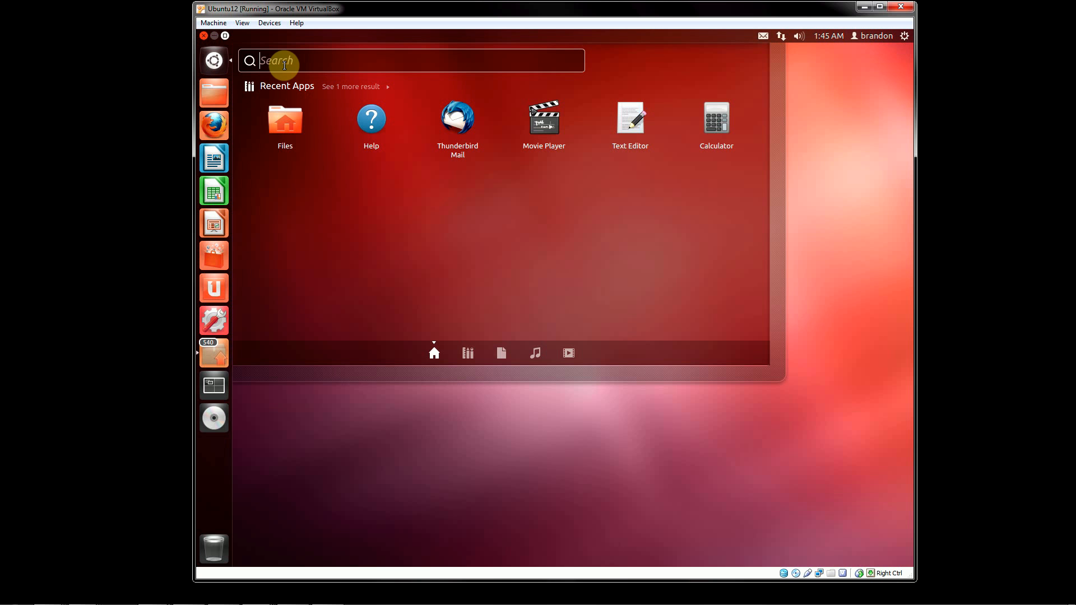
pyautogui.write('term')
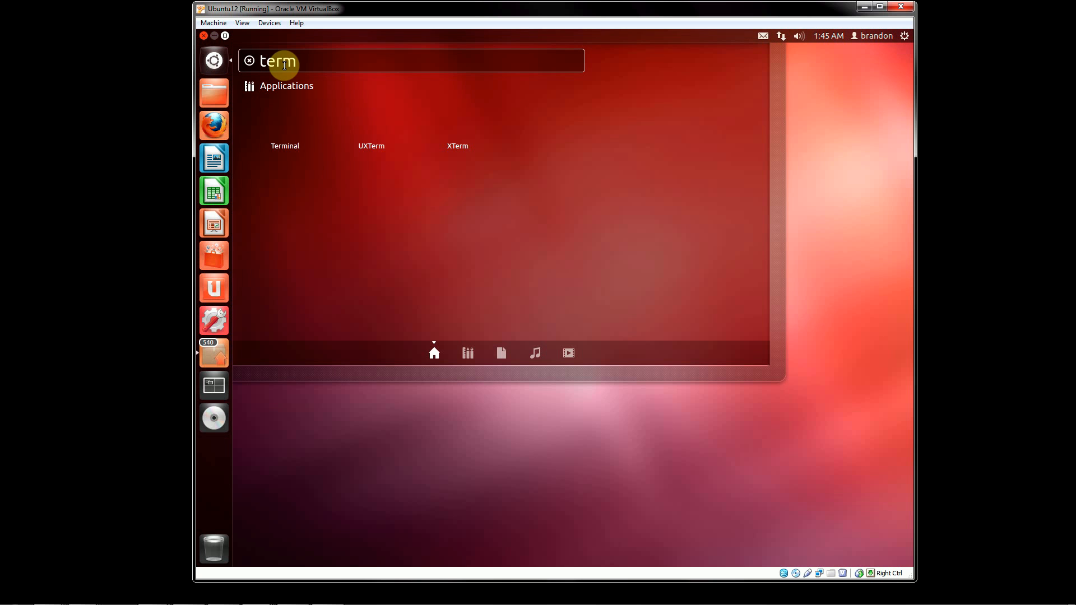
pyautogui.click(286, 108)
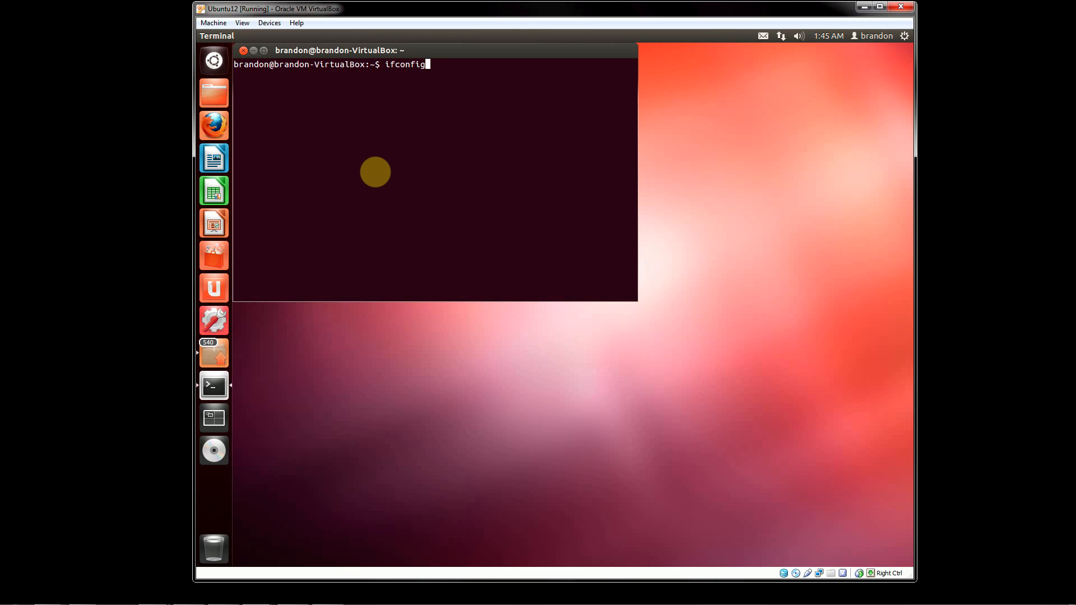
# Run ifconfig, showing eth0 at 192.168.1.13, and reposition the terminal window.
pyautogui.press('Return')
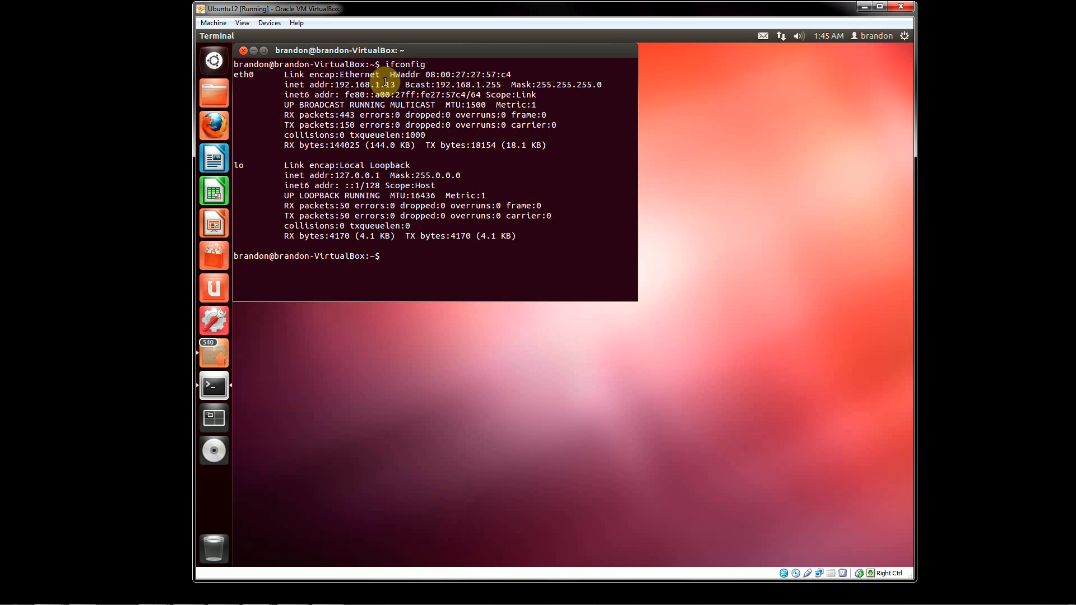
pyautogui.click(428, 252)
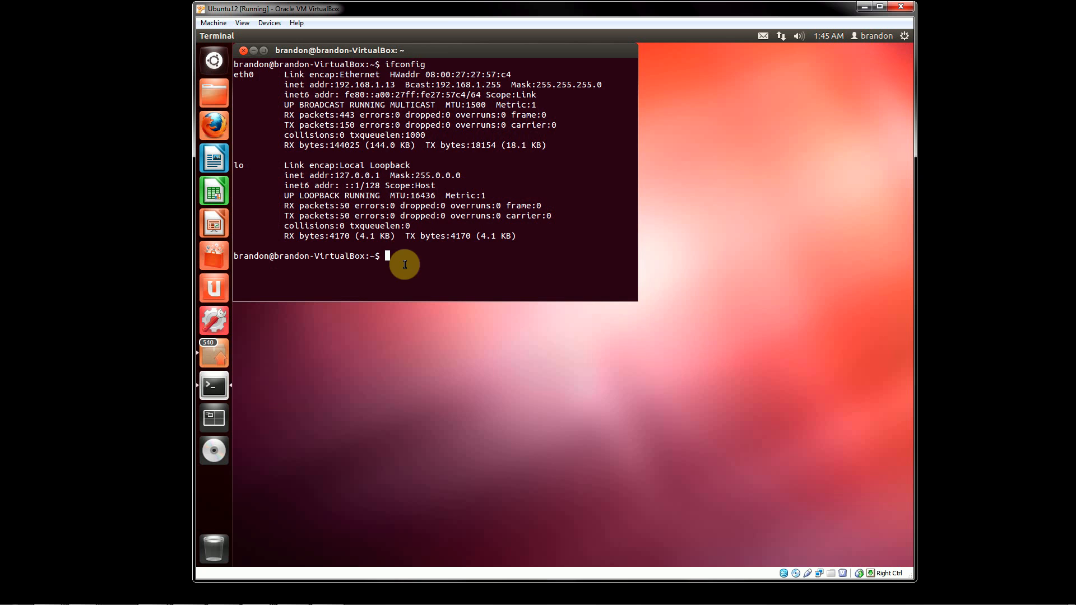
pyautogui.moveTo(430, 48); pyautogui.dragTo(488, 74)
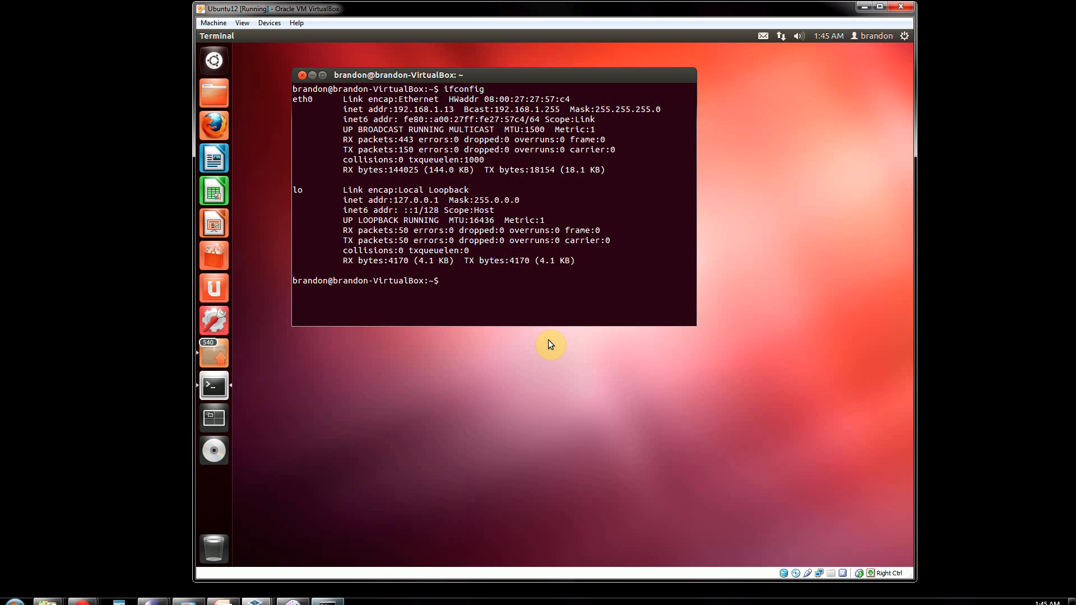
pyautogui.click(489, 291)
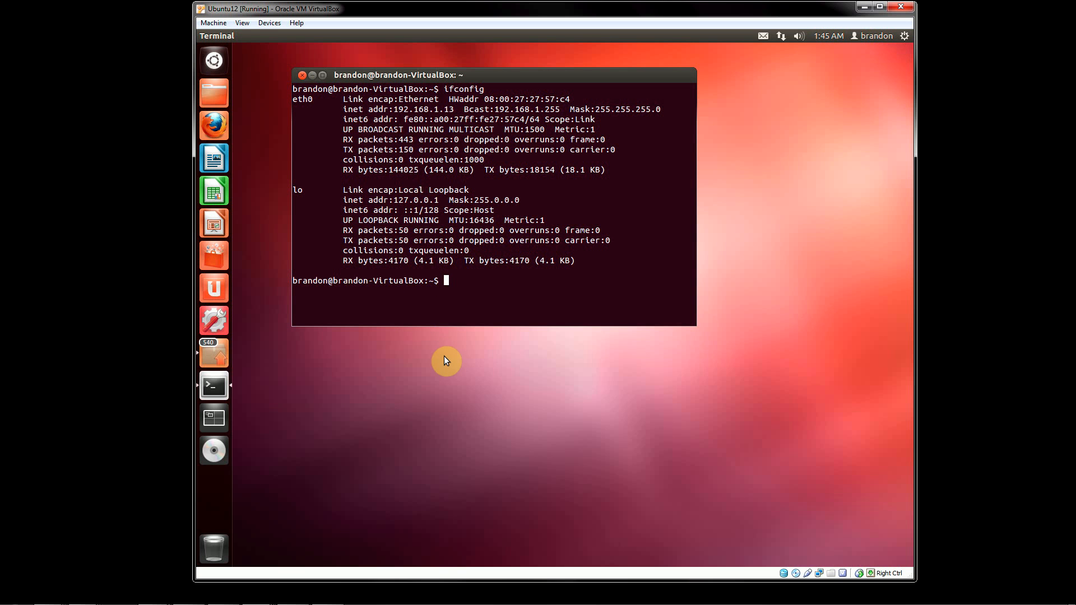
pyautogui.click(396, 408)
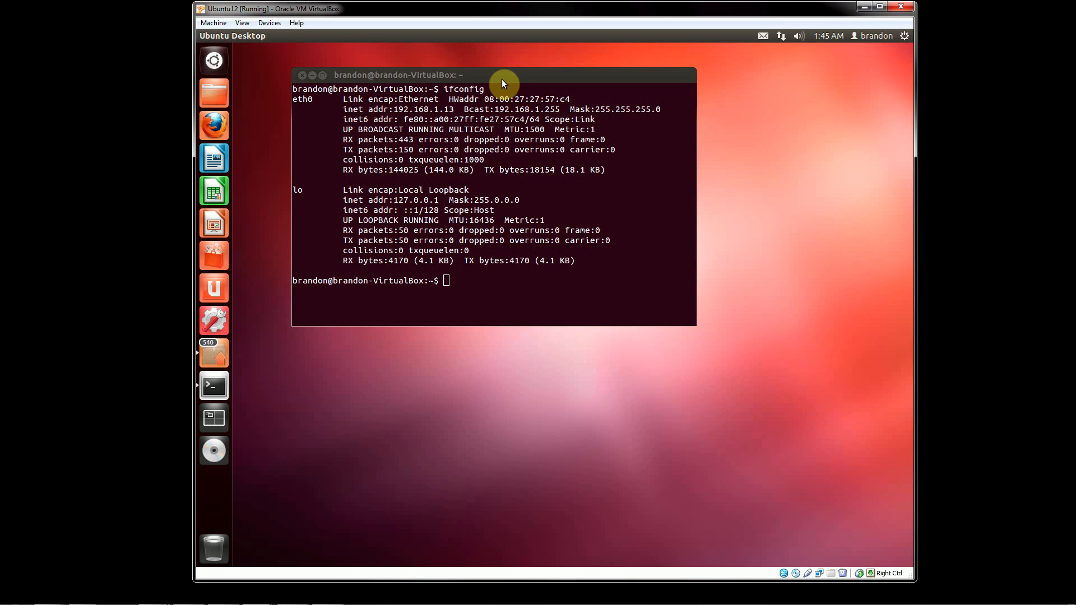
pyautogui.moveTo(507, 80); pyautogui.dragTo(443, 83)
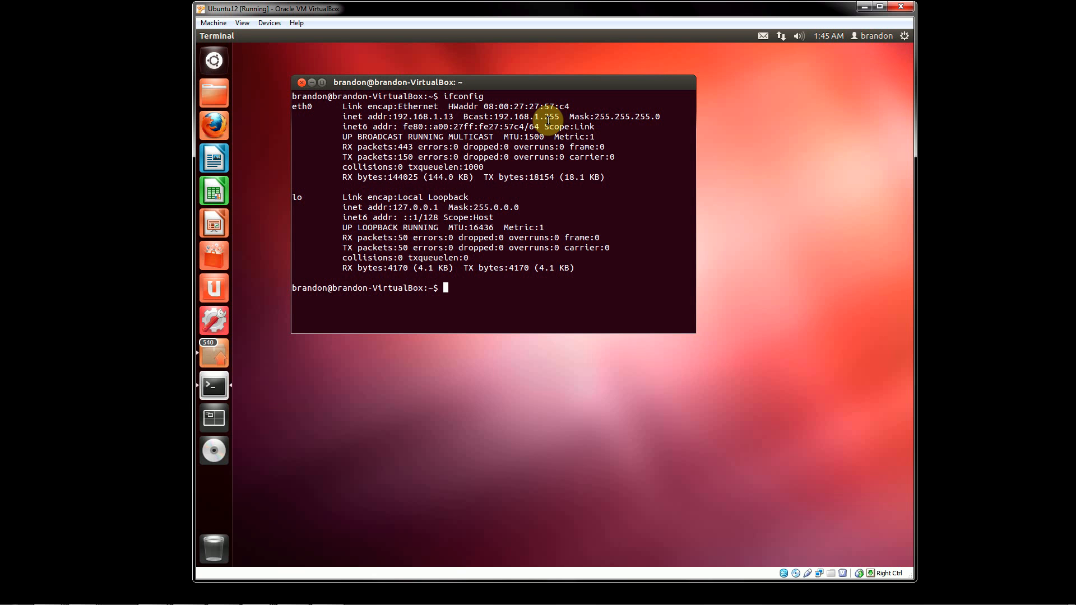
# Close the guest terminal with the exit command.
pyautogui.moveTo(387, 597)
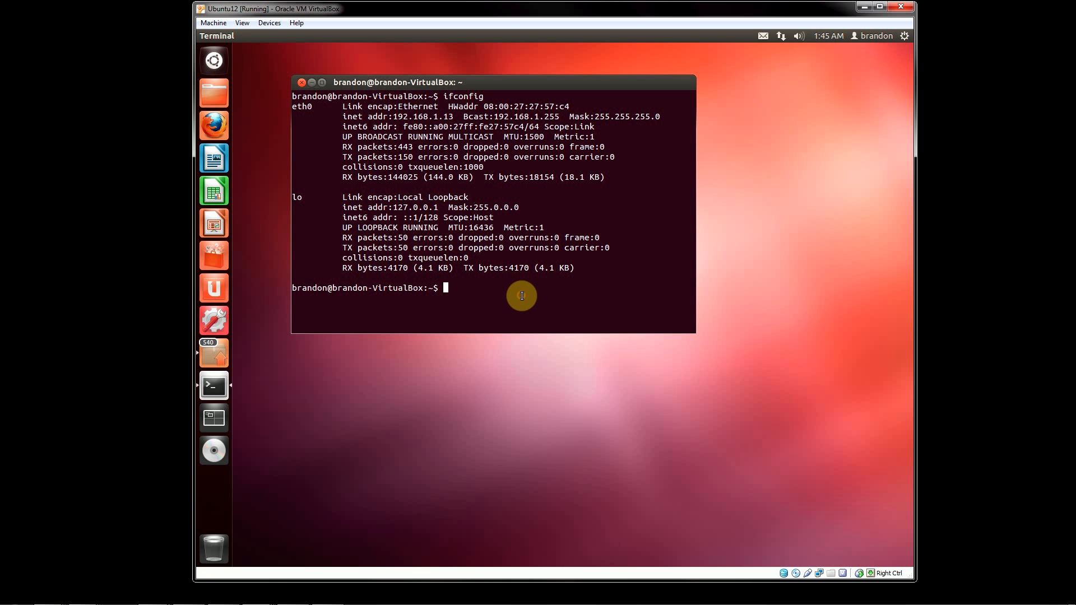
pyautogui.write('exit')
pyautogui.press('Return')
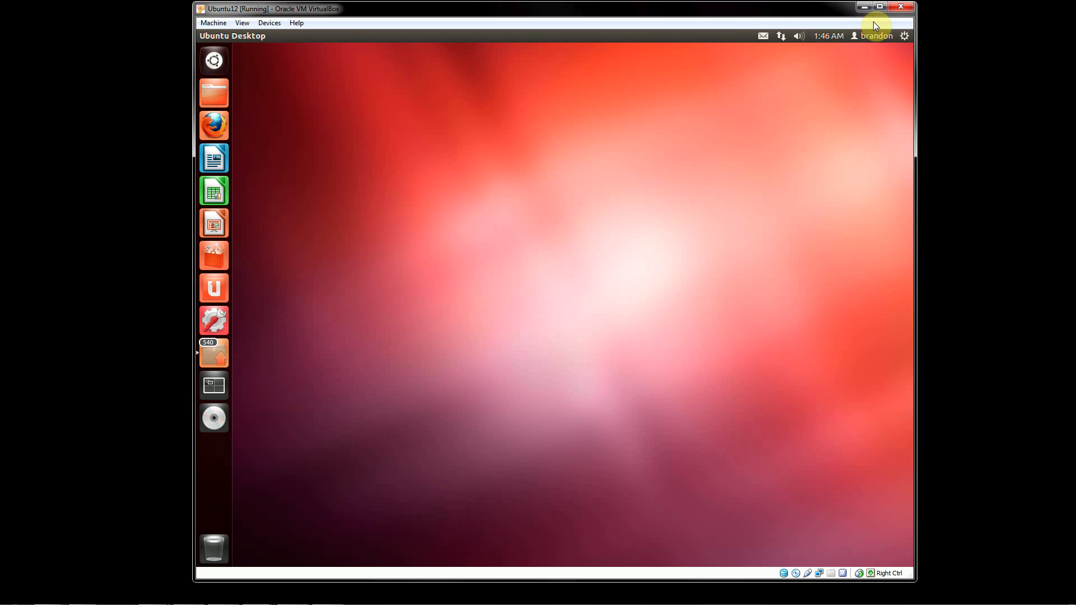
pyautogui.click(904, 35)
pyautogui.moveTo(872, 35)
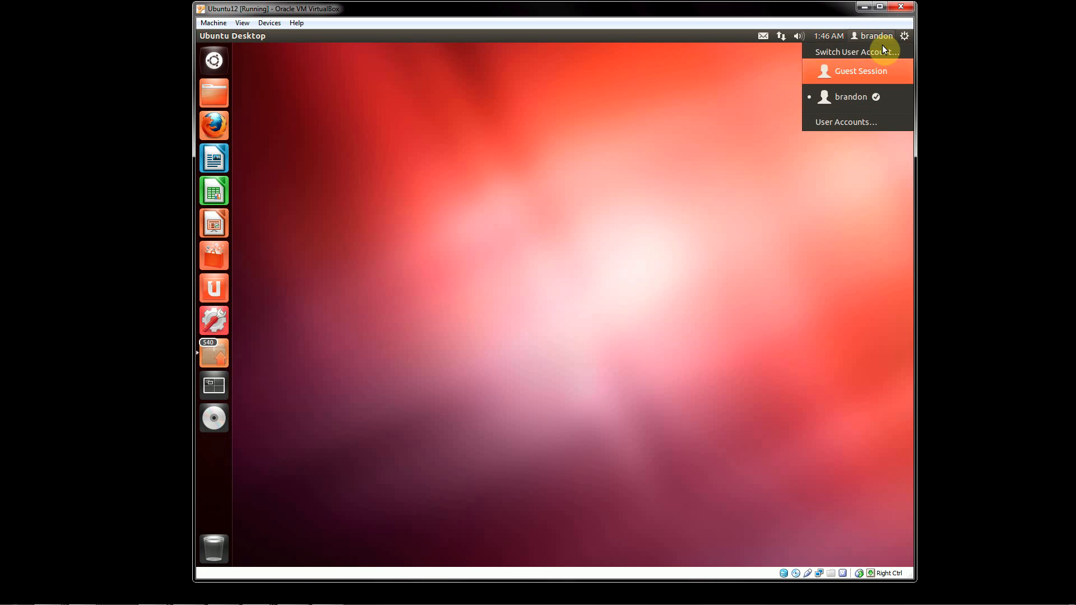
pyautogui.click(669, 143)
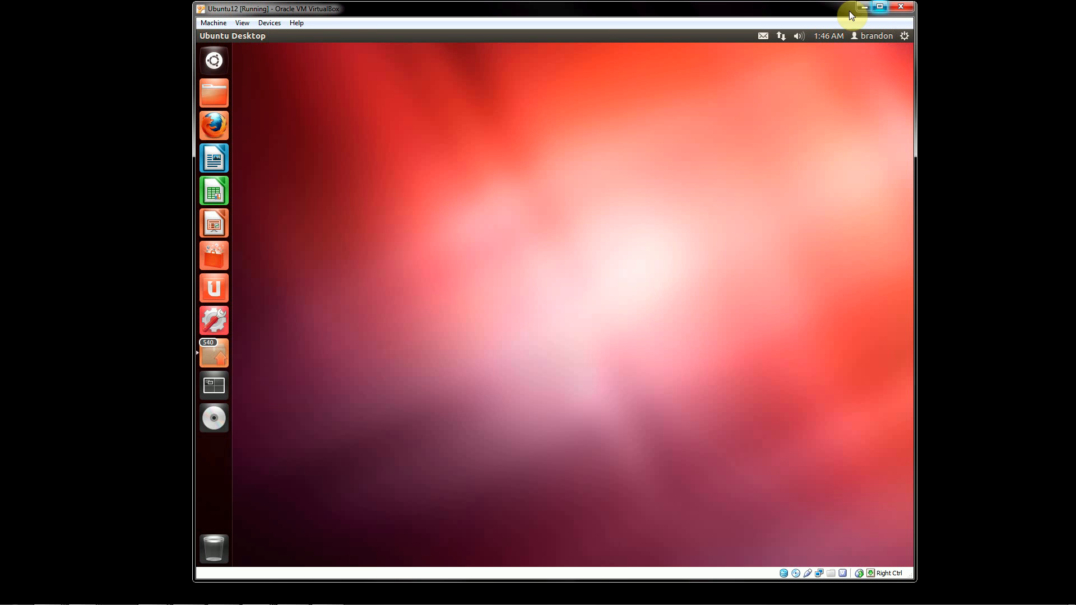
pyautogui.click(226, 23)
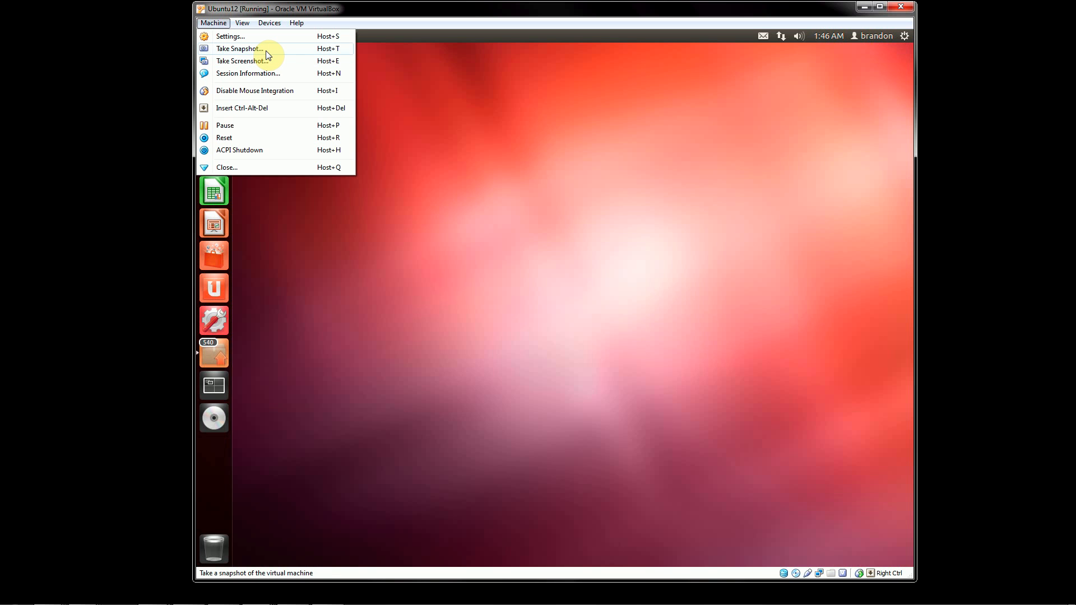
pyautogui.click(493, 137)
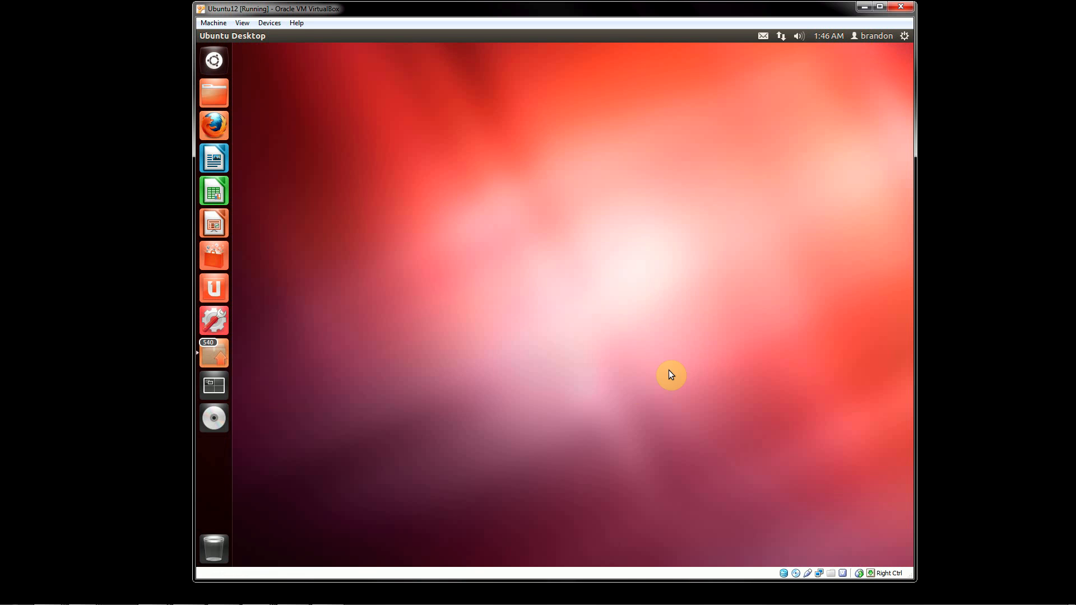
# Take an Ubuntu12 snapshot named 'Initial' with a description saying it was just set up.
pyautogui.click(211, 24)
pyautogui.click(246, 48)
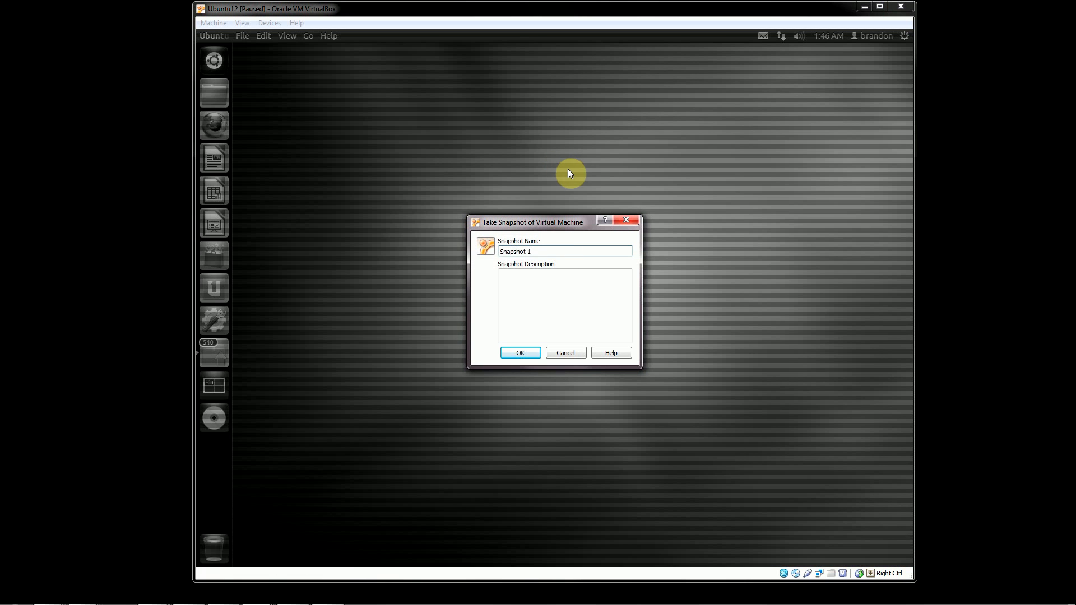
pyautogui.moveTo(555, 251); pyautogui.dragTo(492, 257)
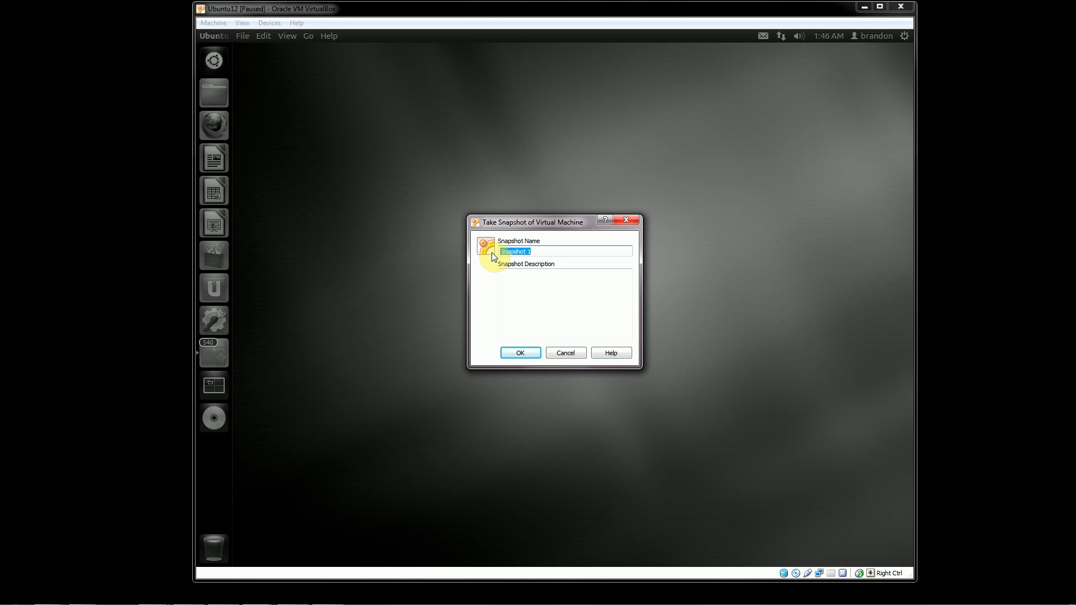
pyautogui.write('Initial')
pyautogui.click(524, 276)
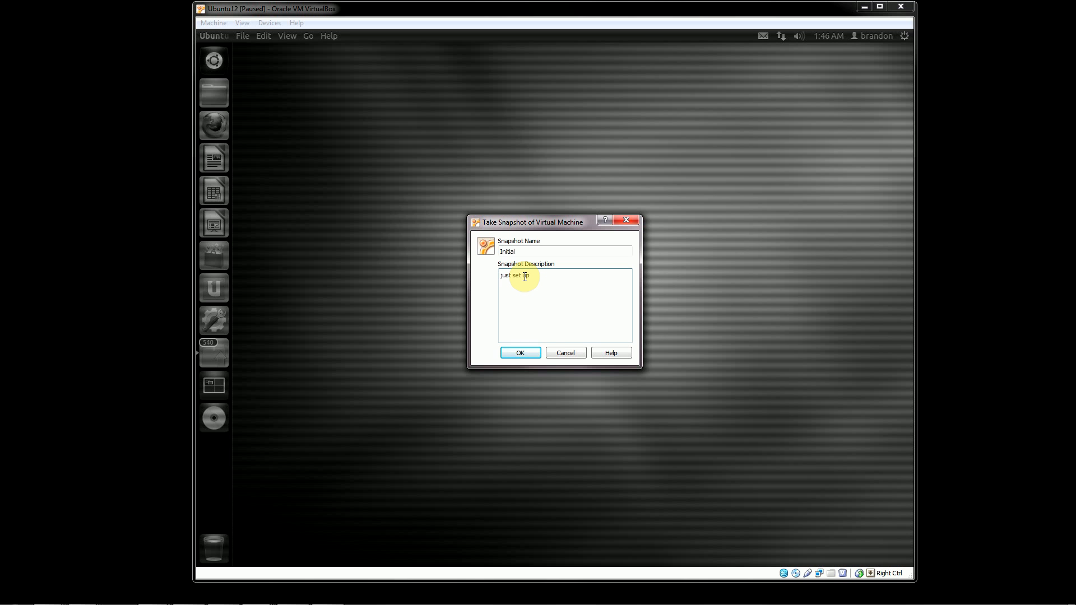
pyautogui.click(526, 353)
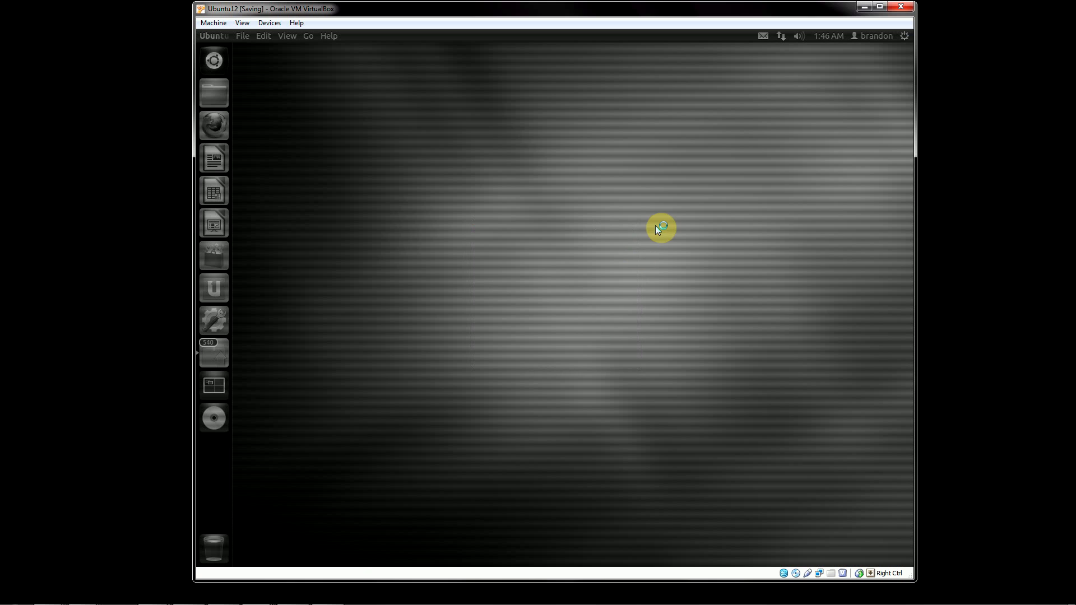
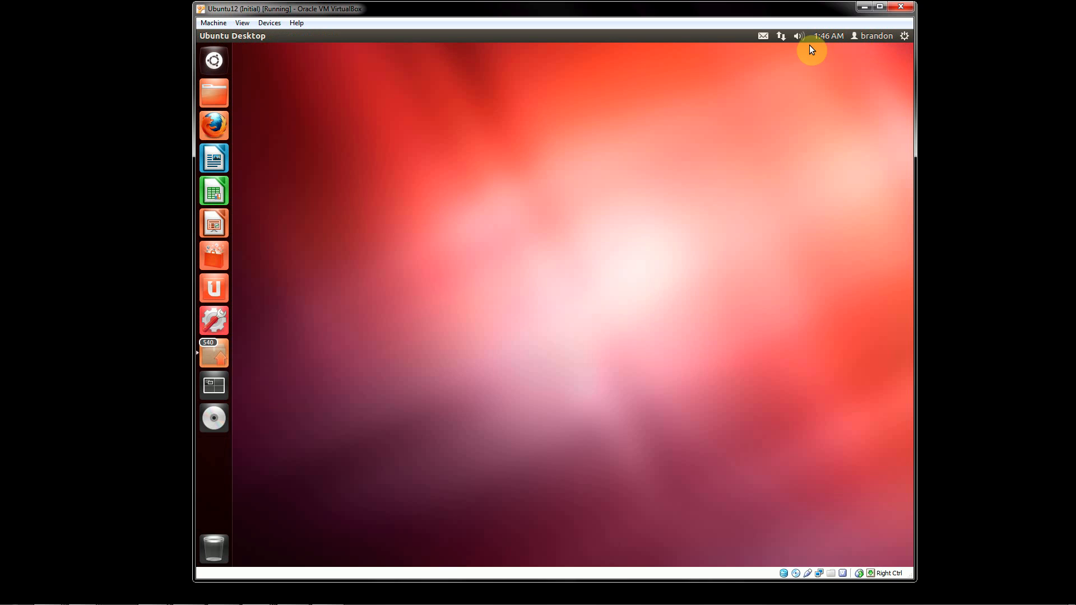
# Close the Ubuntu12 VM window with 'Power off the machine', then close the command prompt.
pyautogui.moveTo(811, 9); pyautogui.dragTo(770, 13)
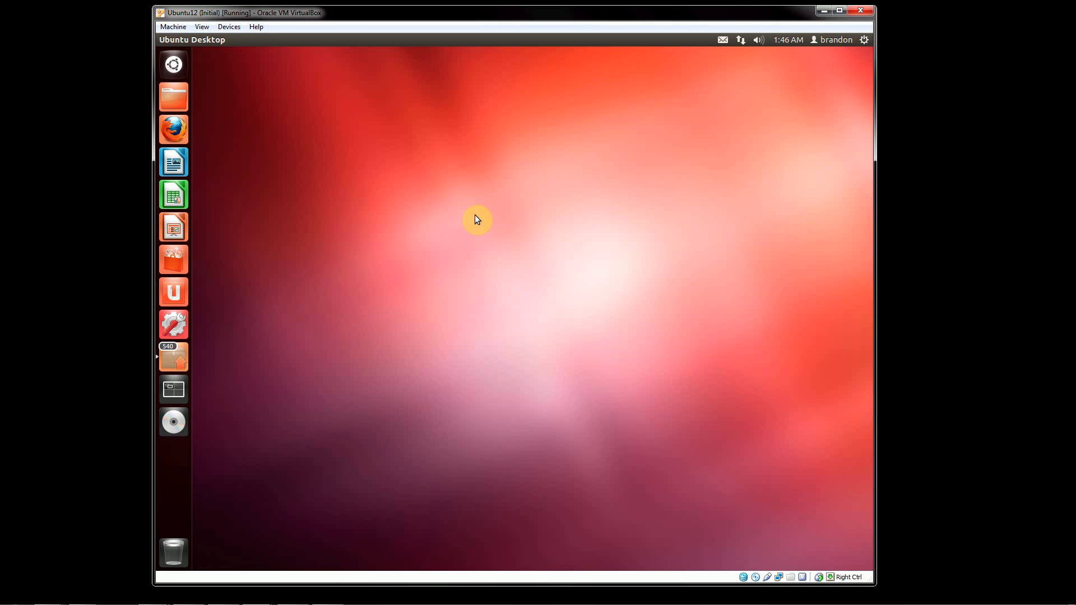
pyautogui.click(858, 12)
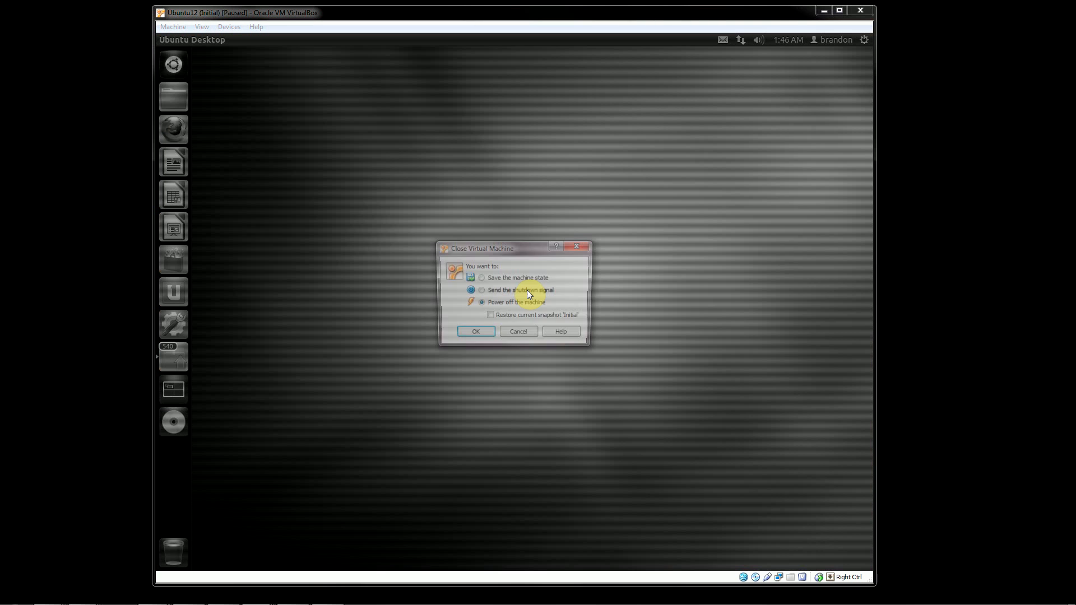
pyautogui.click(477, 334)
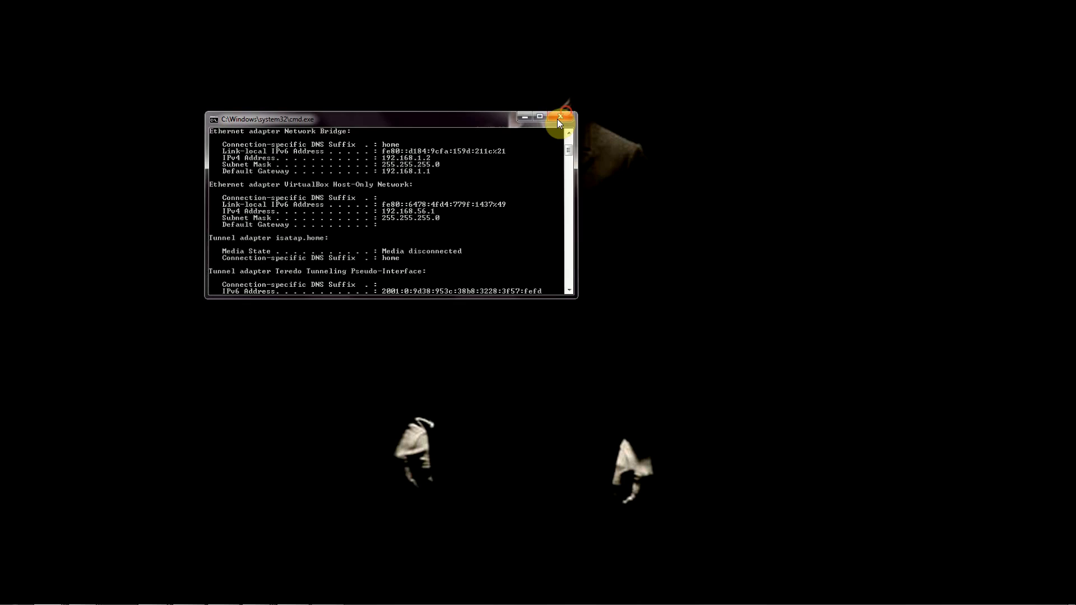
pyautogui.click(562, 115)
# Bring back the VirtualBox Manager window and select the Ubuntu12 machine.
pyautogui.moveTo(250, 592)
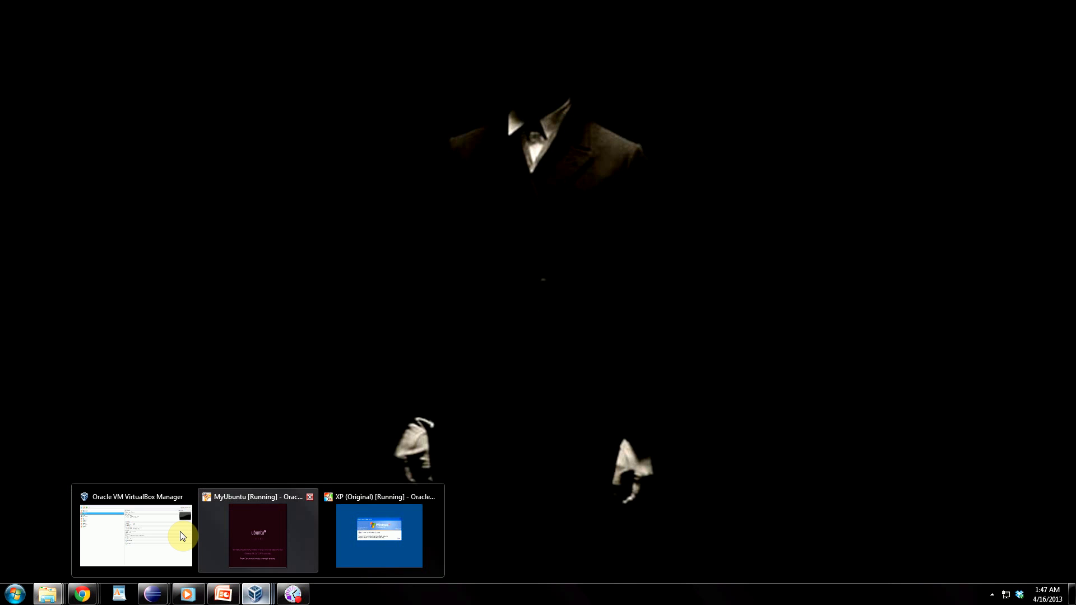
pyautogui.click(161, 531)
pyautogui.click(79, 228)
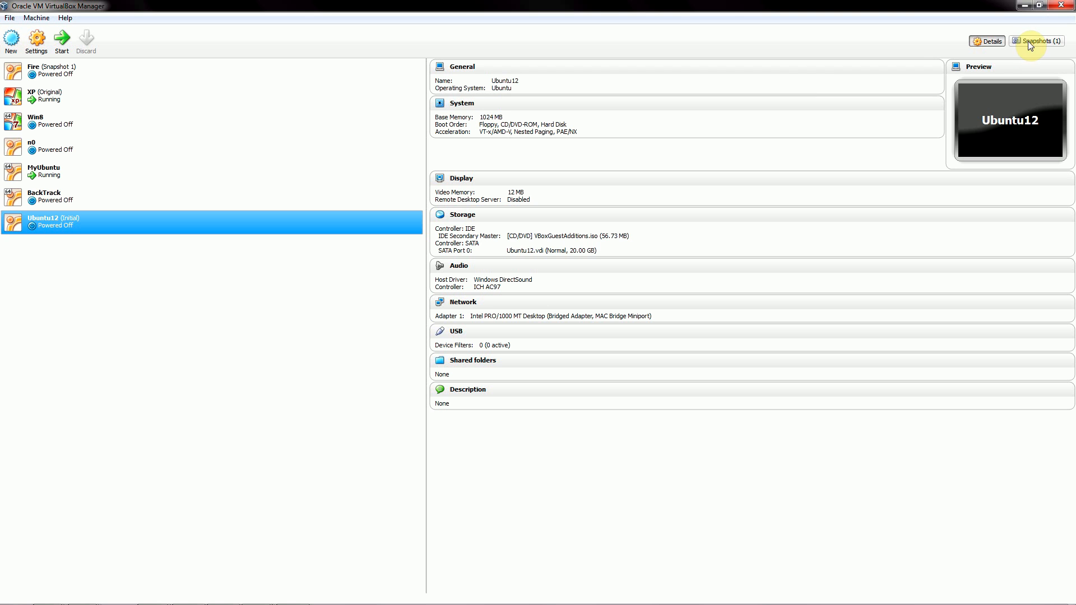
pyautogui.click(271, 198)
pyautogui.click(271, 225)
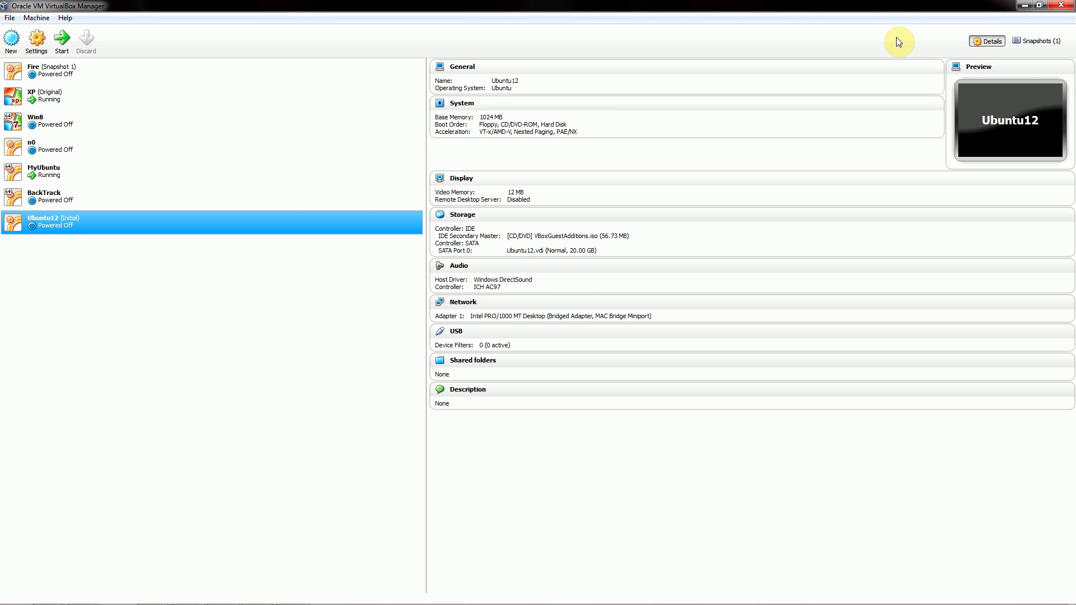
# Show Ubuntu12's snapshot tree and open the context menu of the Initial snapshot.
pyautogui.click(1042, 45)
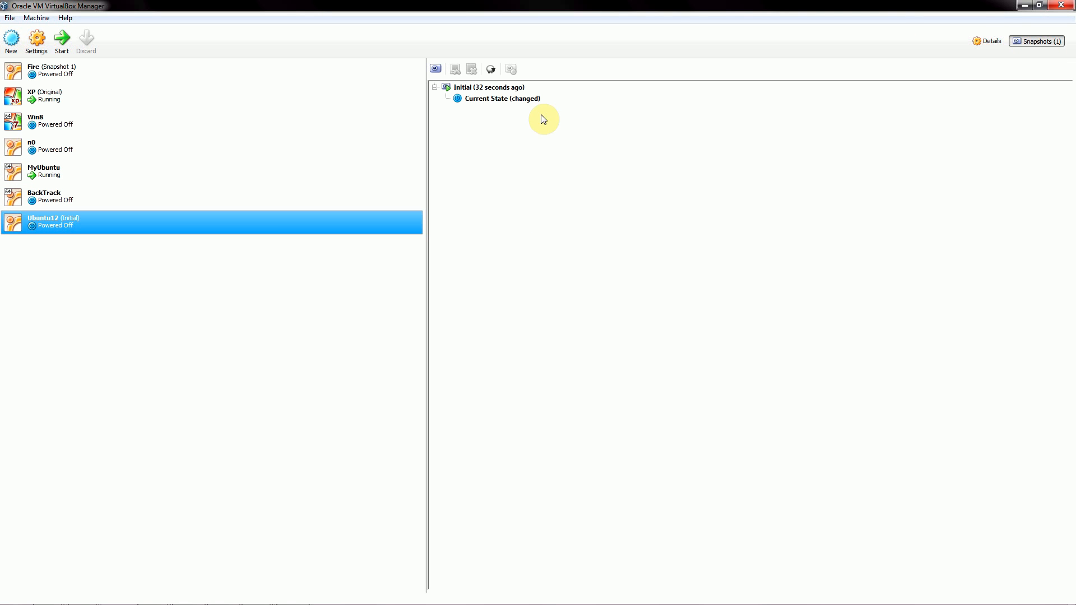
pyautogui.click(503, 100)
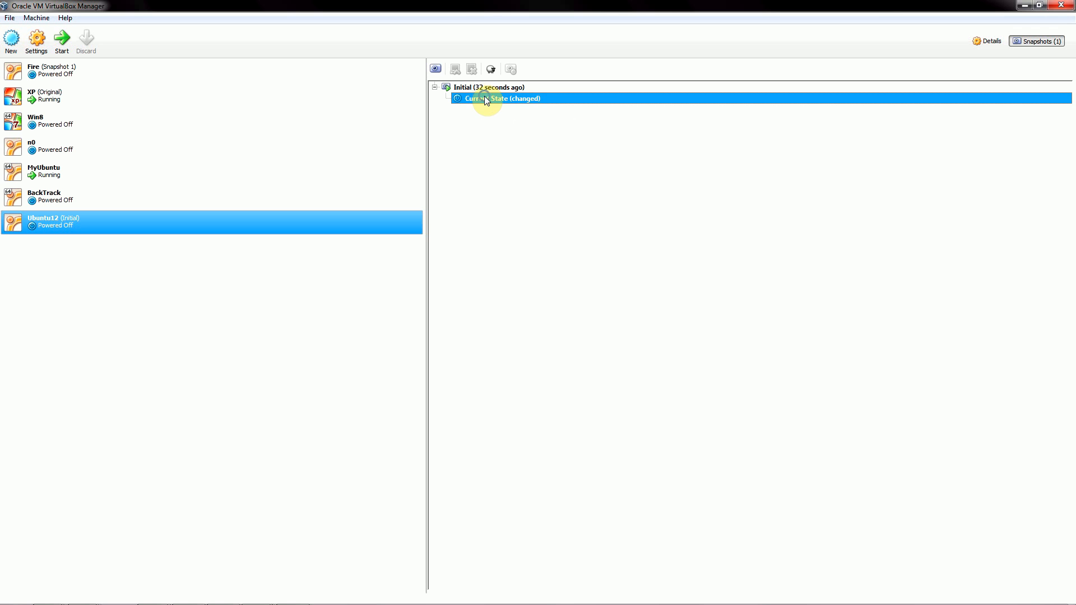
pyautogui.rightClick(487, 101)
pyautogui.click(475, 87)
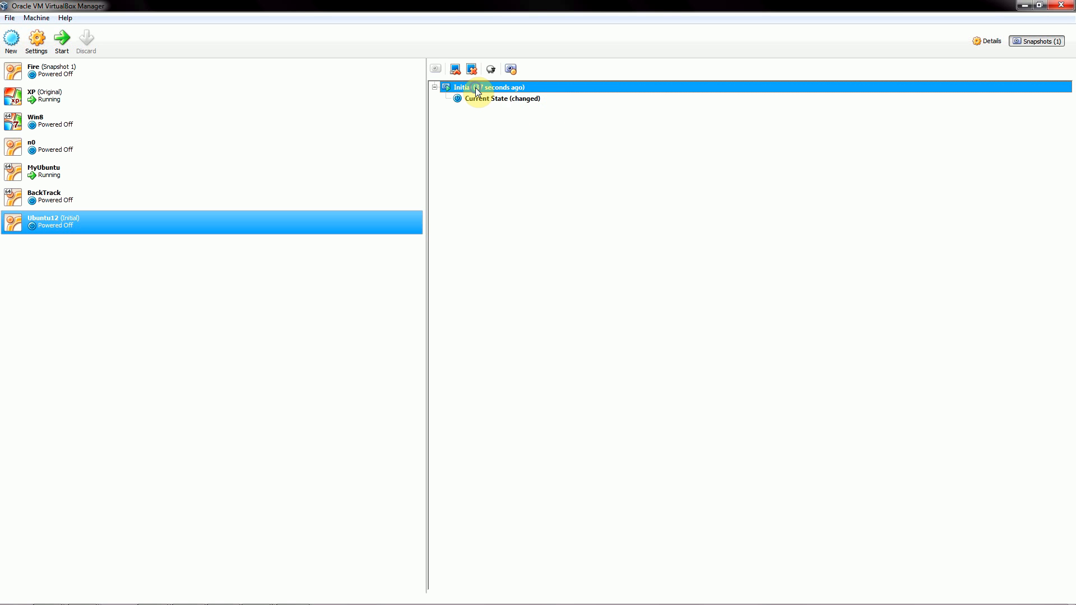
pyautogui.rightClick(476, 87)
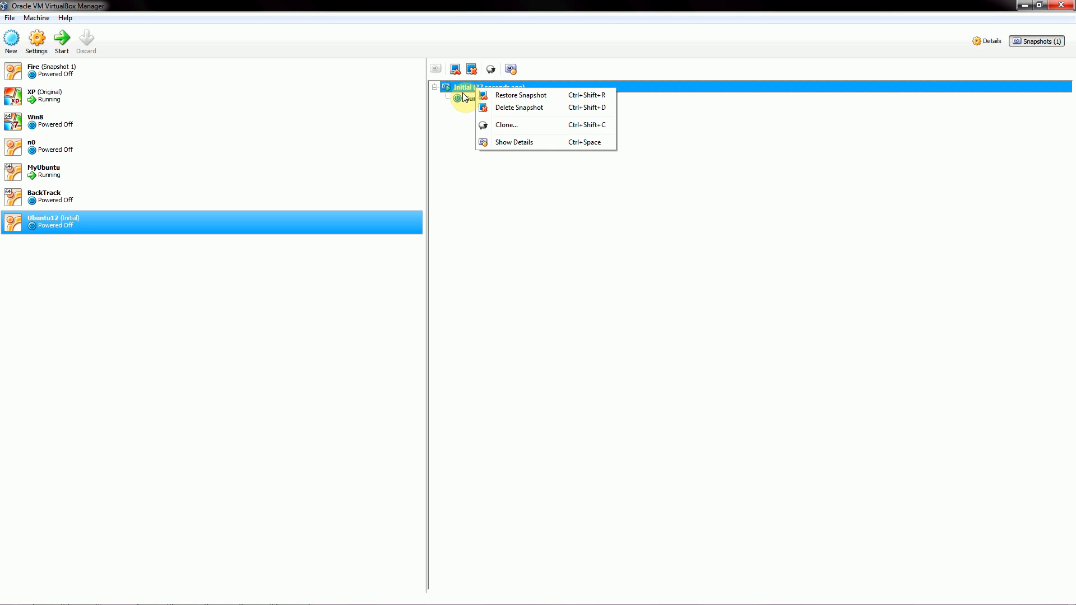
pyautogui.rightClick(466, 86)
# Restore the Initial snapshot without creating a snapshot of the current machine state.
pyautogui.click(501, 93)
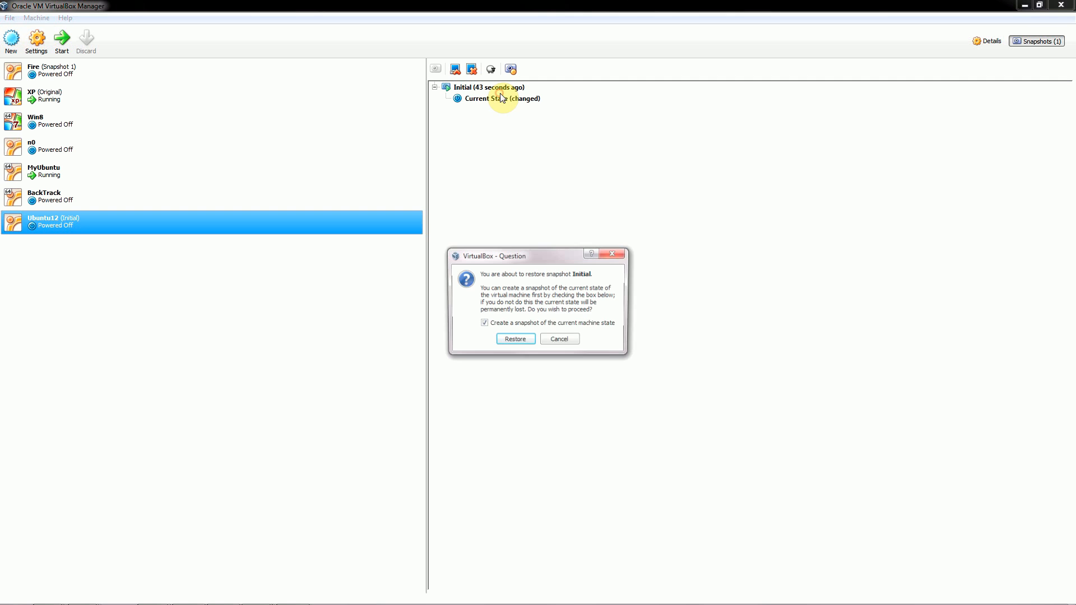
pyautogui.click(522, 324)
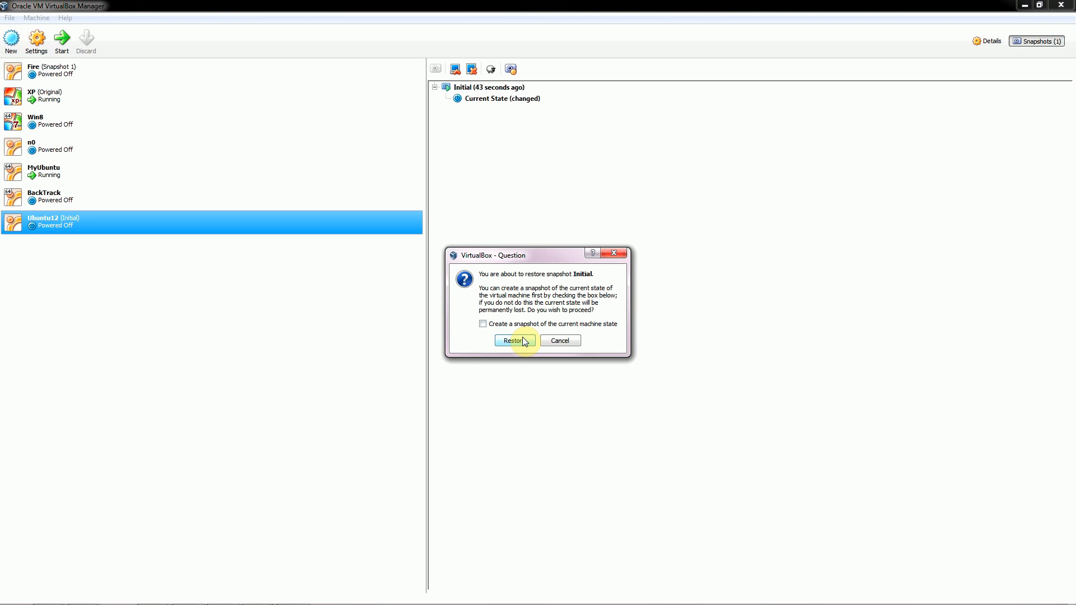
pyautogui.click(514, 341)
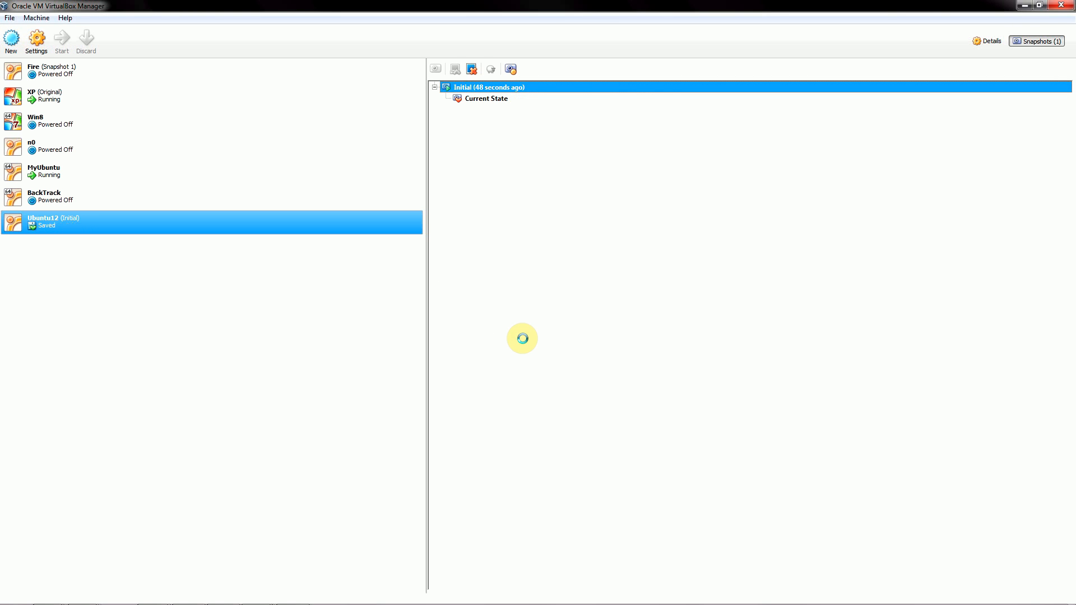
# Inspect the Current State and Initial snapshot menus, then open Ubuntu12's context menu.
pyautogui.click(495, 101)
pyautogui.rightClick(493, 99)
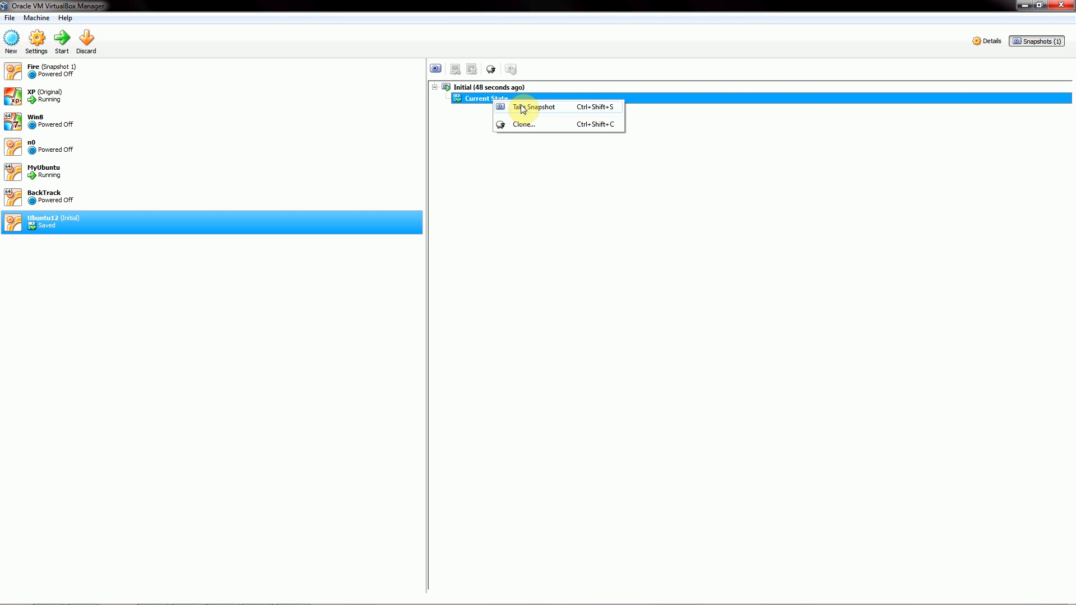
pyautogui.click(469, 97)
pyautogui.click(462, 87)
pyautogui.rightClick(462, 87)
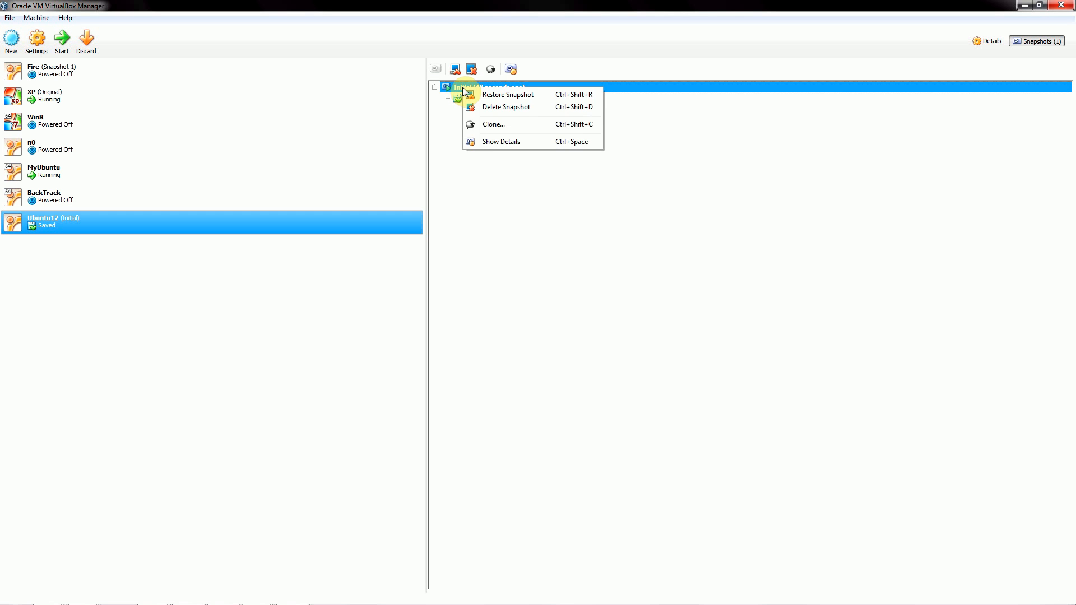
pyautogui.click(452, 87)
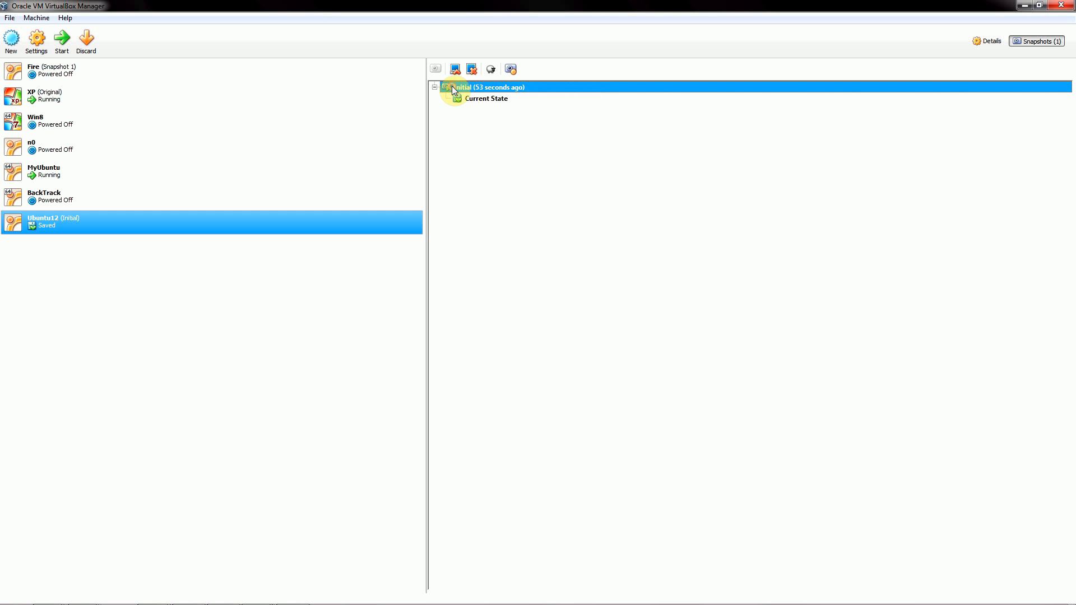
pyautogui.rightClick(119, 225)
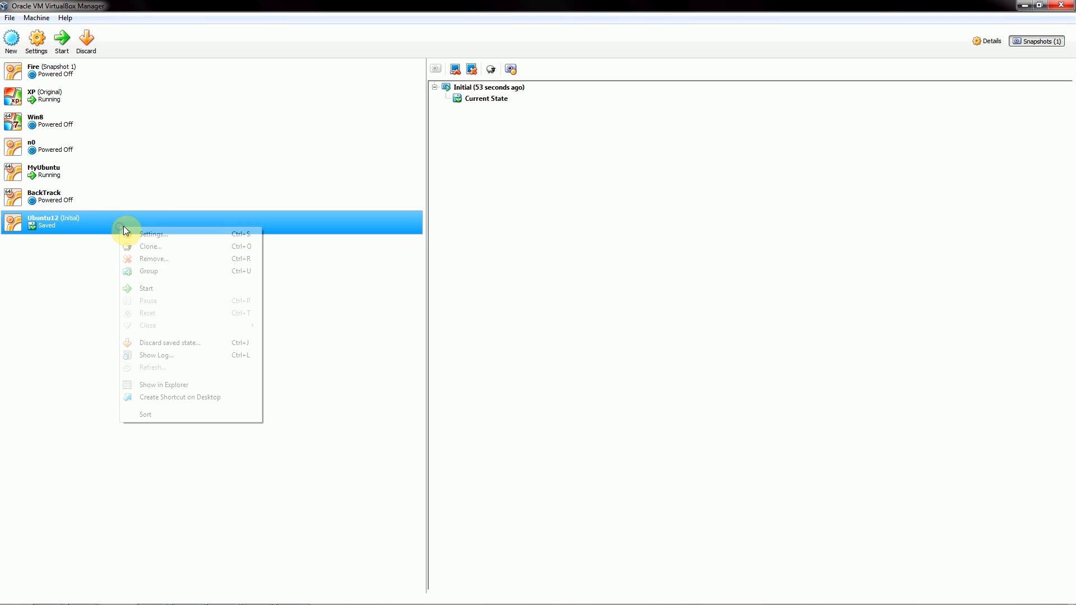
# Start the restored Ubuntu12 machine, then power it off again from its window.
pyautogui.click(146, 288)
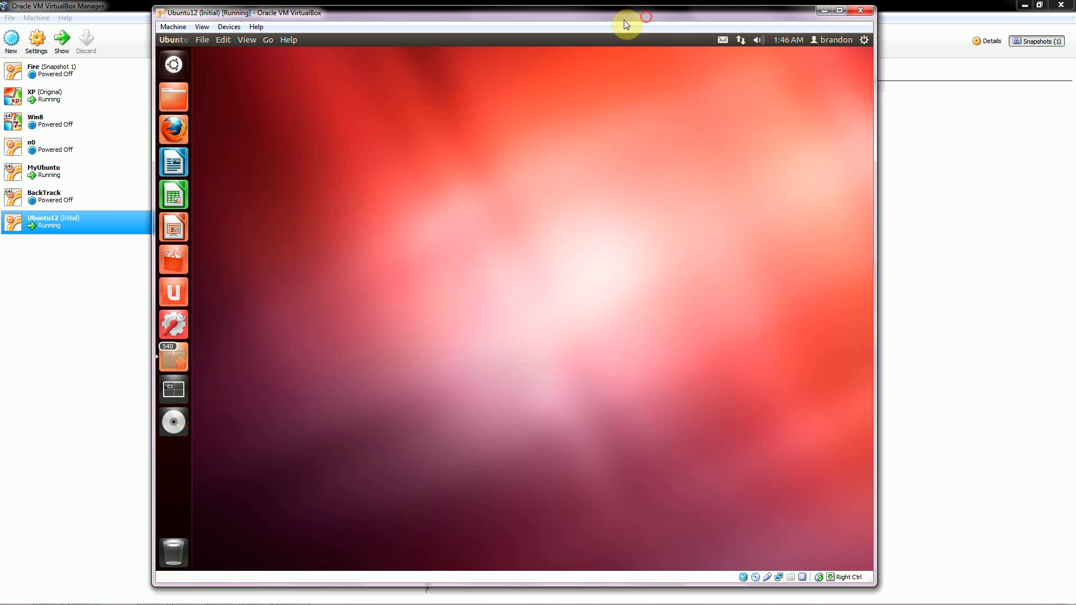
pyautogui.moveTo(625, 21); pyautogui.dragTo(599, 23)
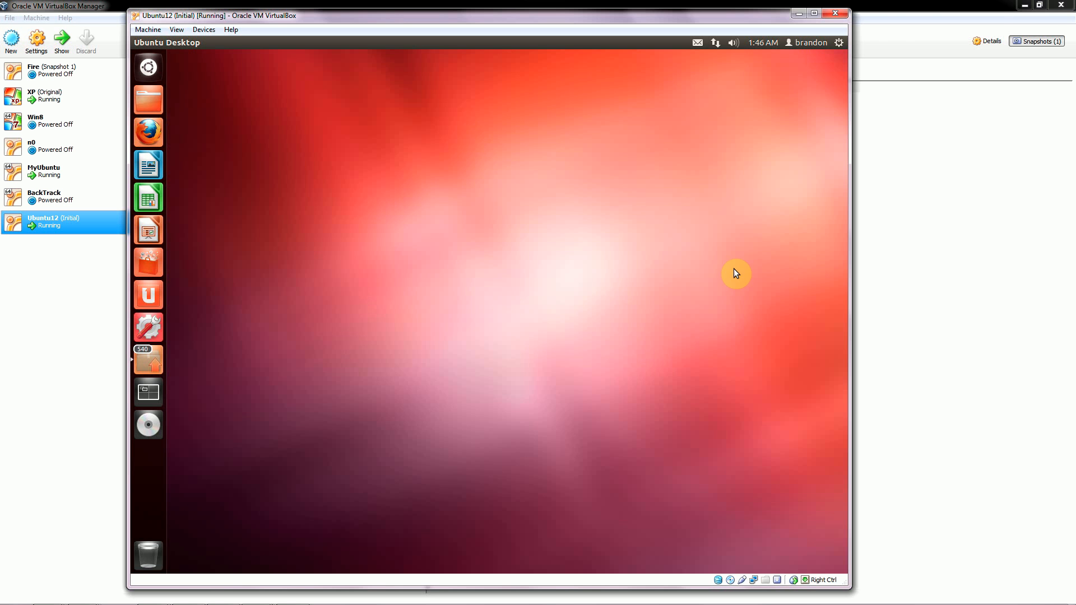
pyautogui.moveTo(719, 16); pyautogui.dragTo(759, 49)
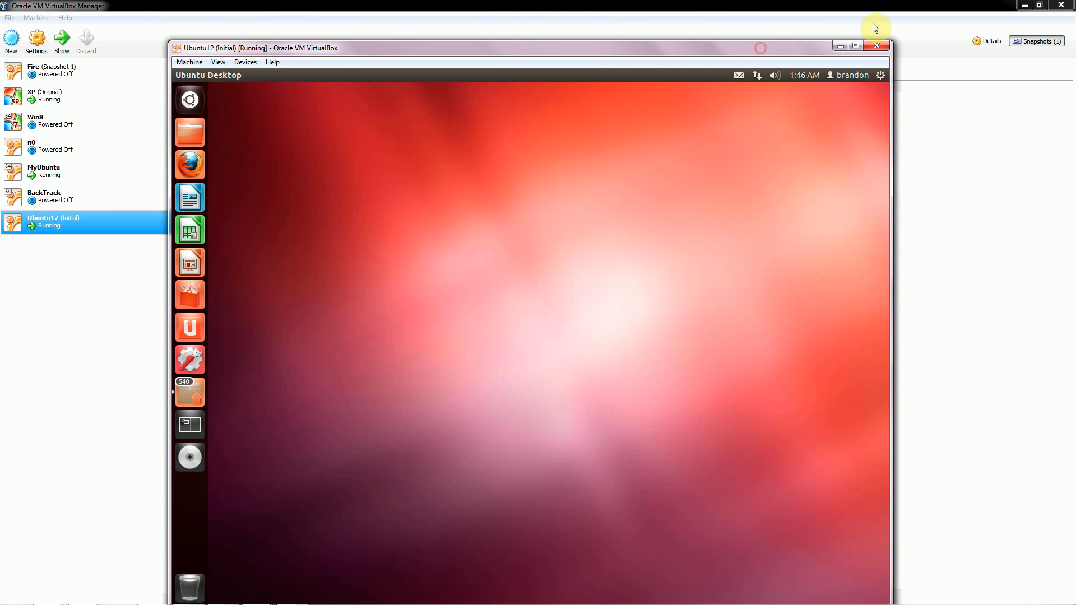
pyautogui.click(877, 46)
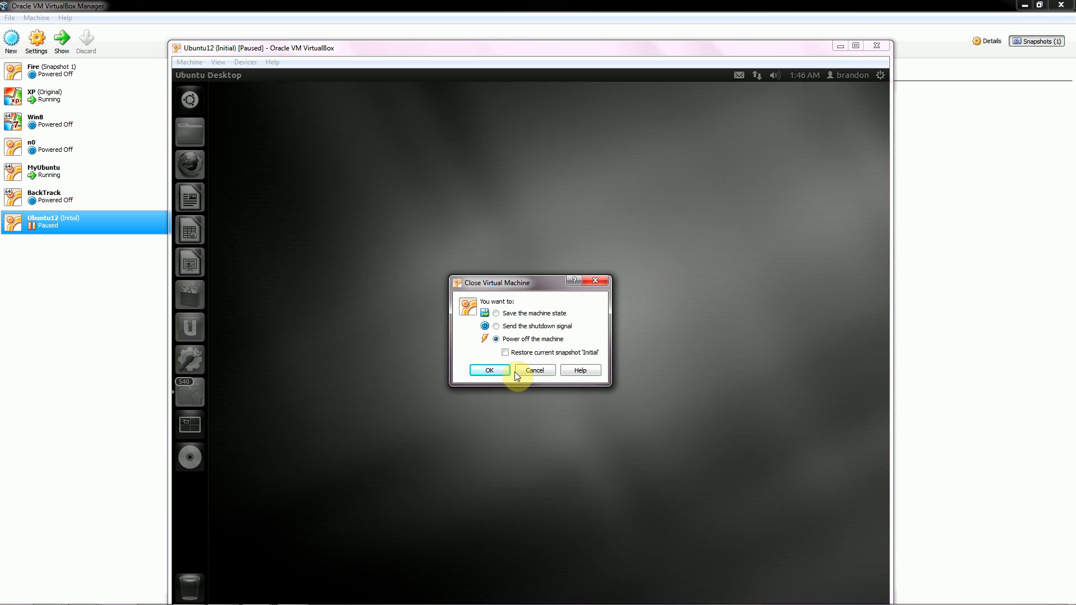
pyautogui.click(492, 371)
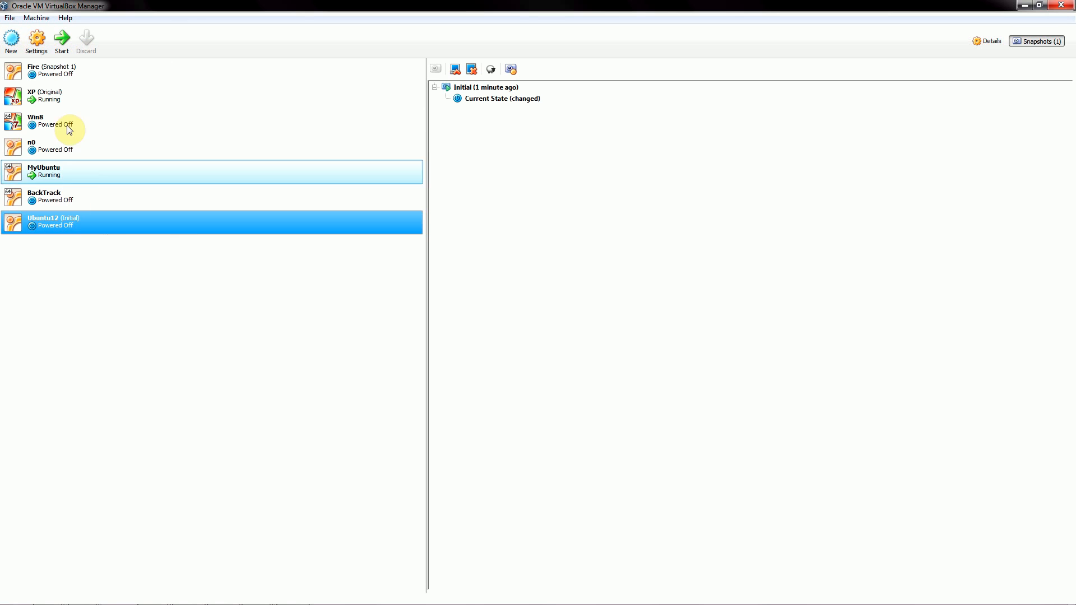
pyautogui.click(128, 309)
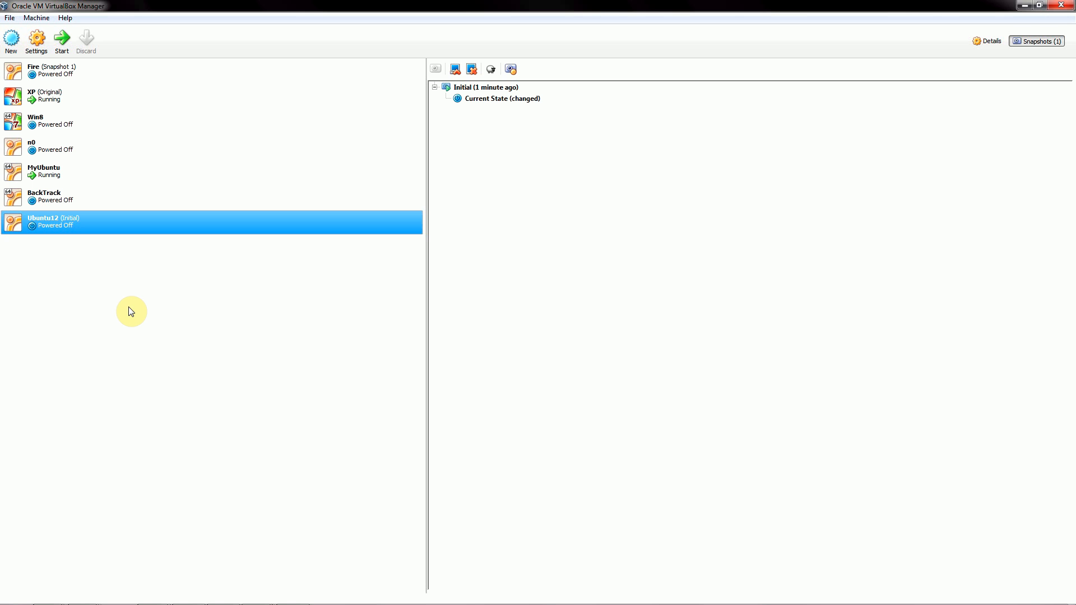
pyautogui.click(1021, 7)
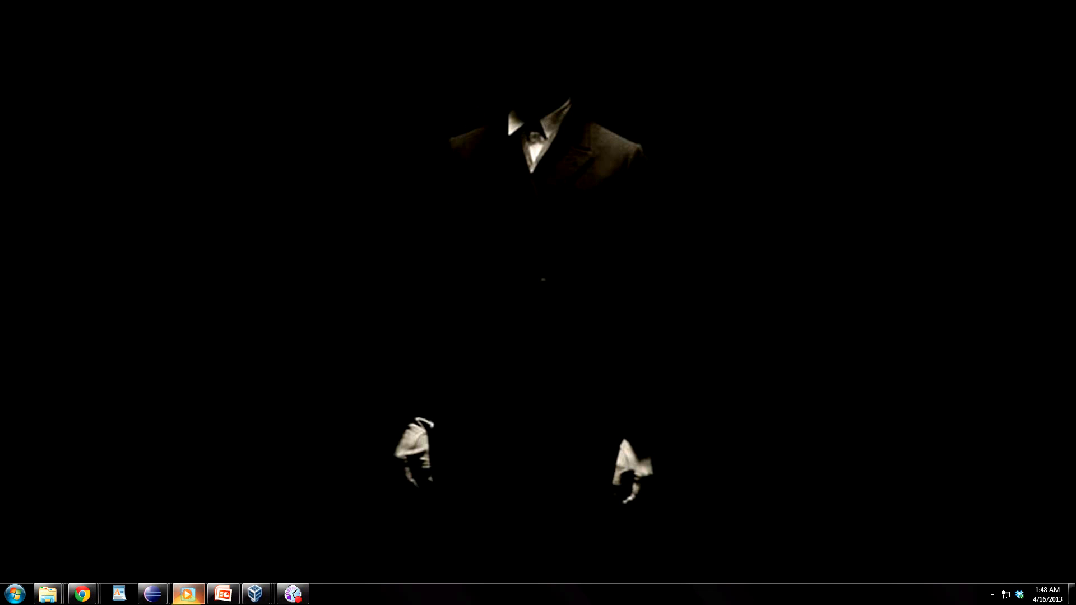
pyautogui.moveTo(206, 601)
pyautogui.moveTo(249, 601)
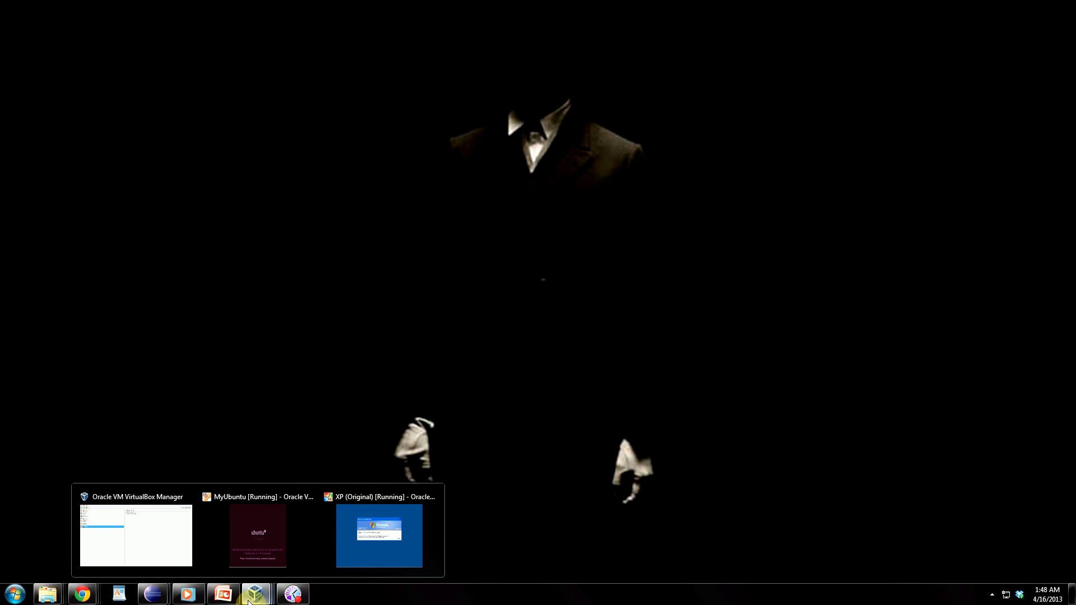
pyautogui.click(253, 595)
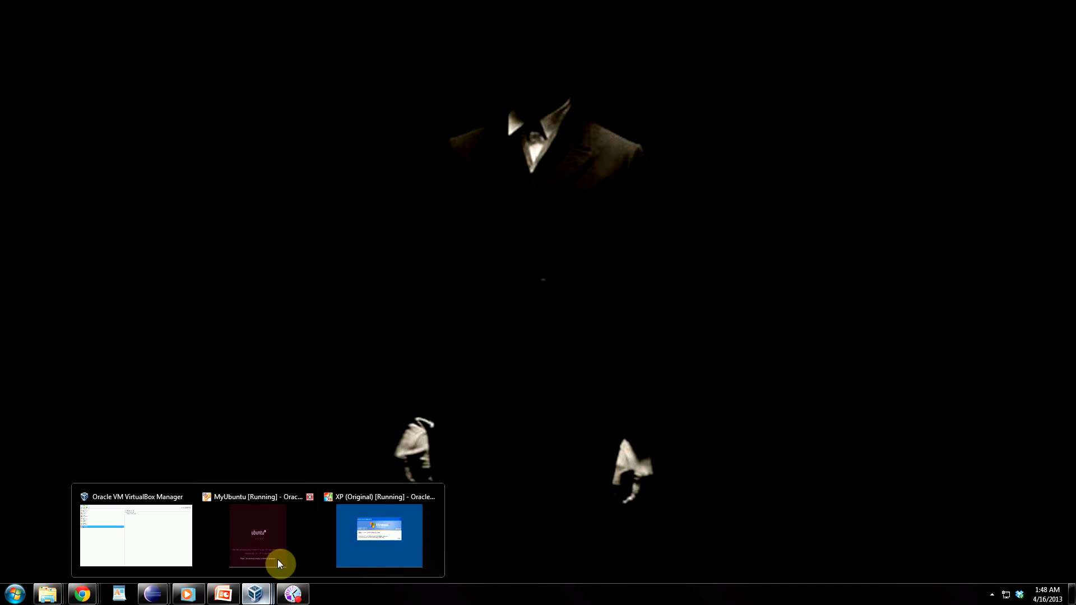
pyautogui.click(349, 548)
pyautogui.click(171, 534)
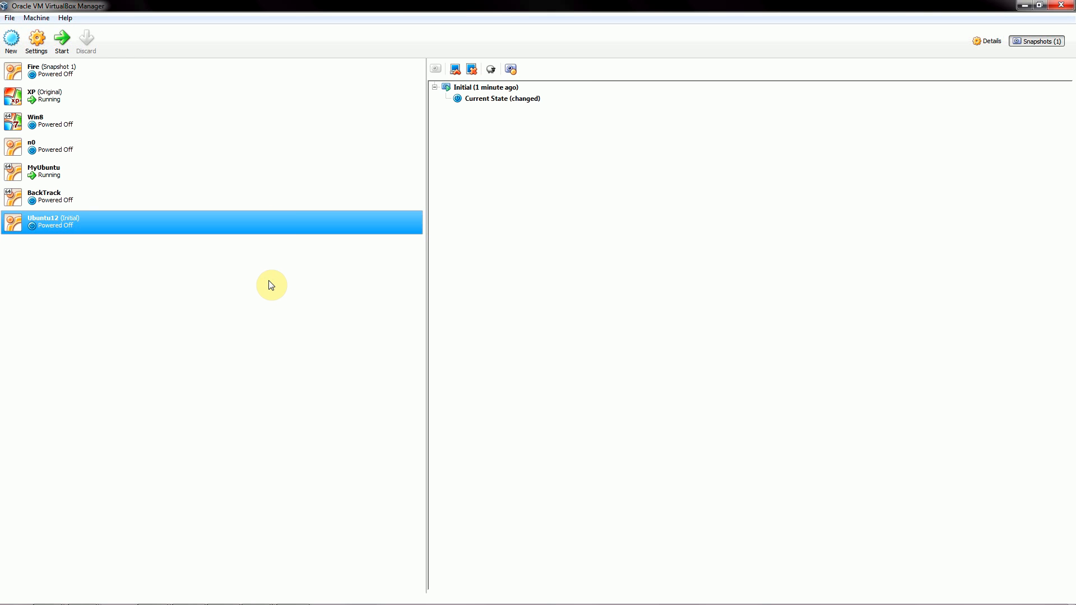